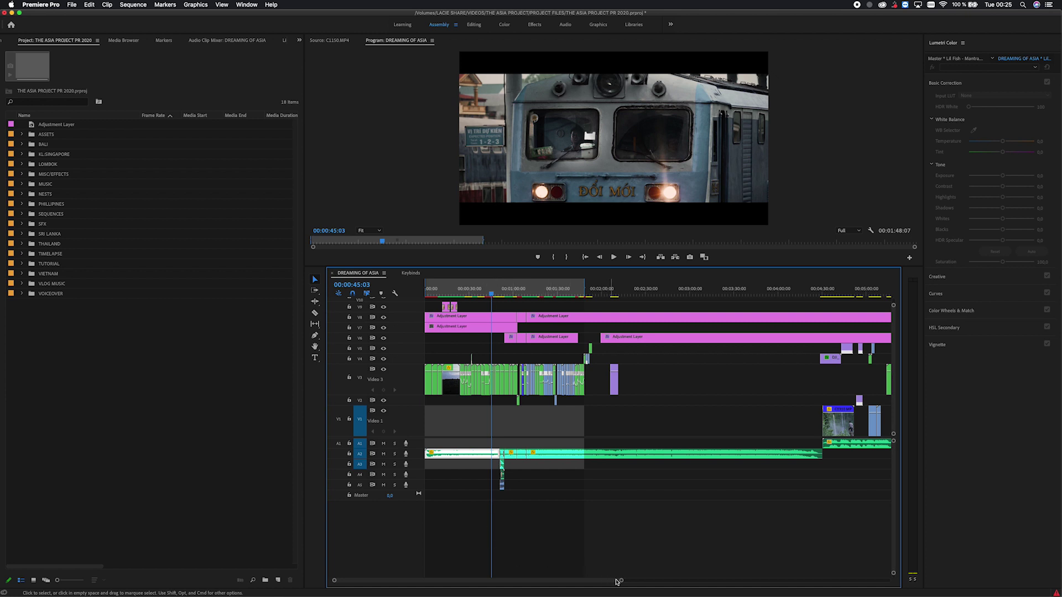
Search the Keyboard Shortcuts settings for "Zoom" to examine which keys are assigned to the timeline zoom commands.
left_click_drag(619, 582, 417, 581)
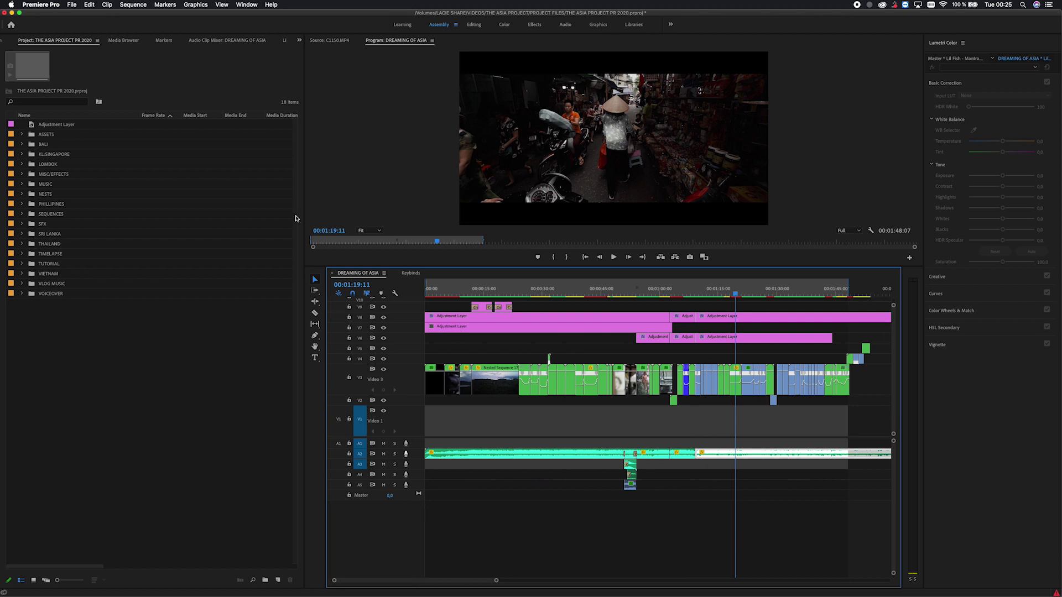
left_click(55, 7)
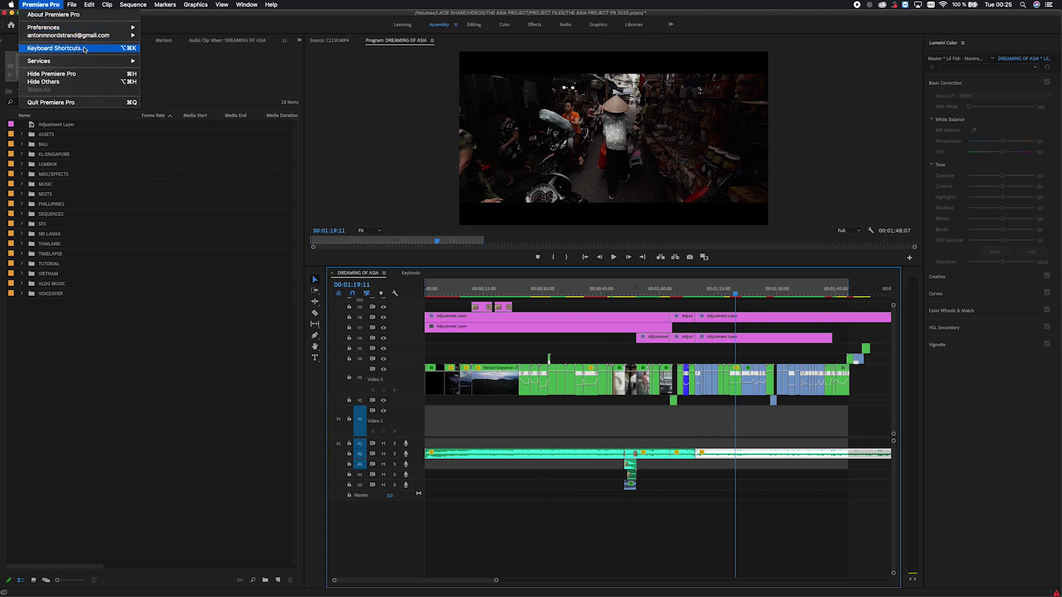
left_click(126, 40)
type("Zoom")
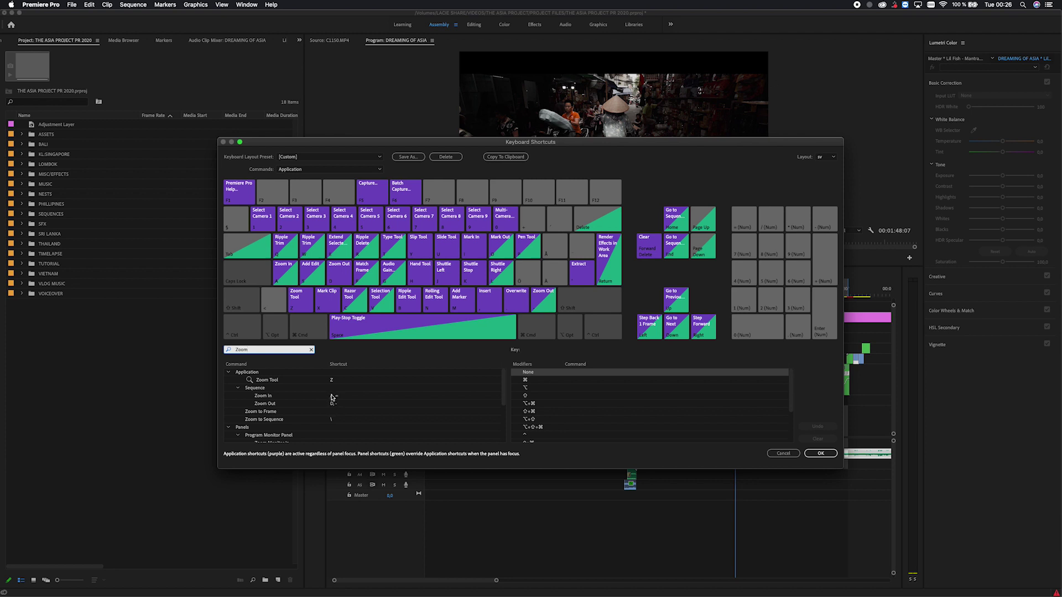
key("Escape")
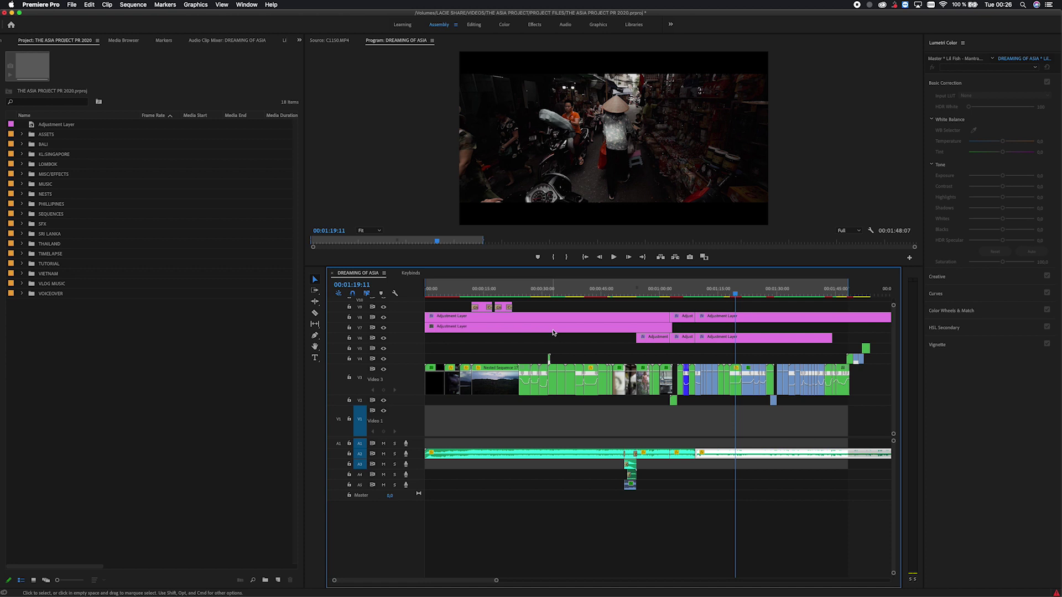
Set the playhead to 00:00:17:07 and zoom the timeline in on that moment and back out.
left_click(493, 289)
key("=")
key("=")
key("=")
key("=")
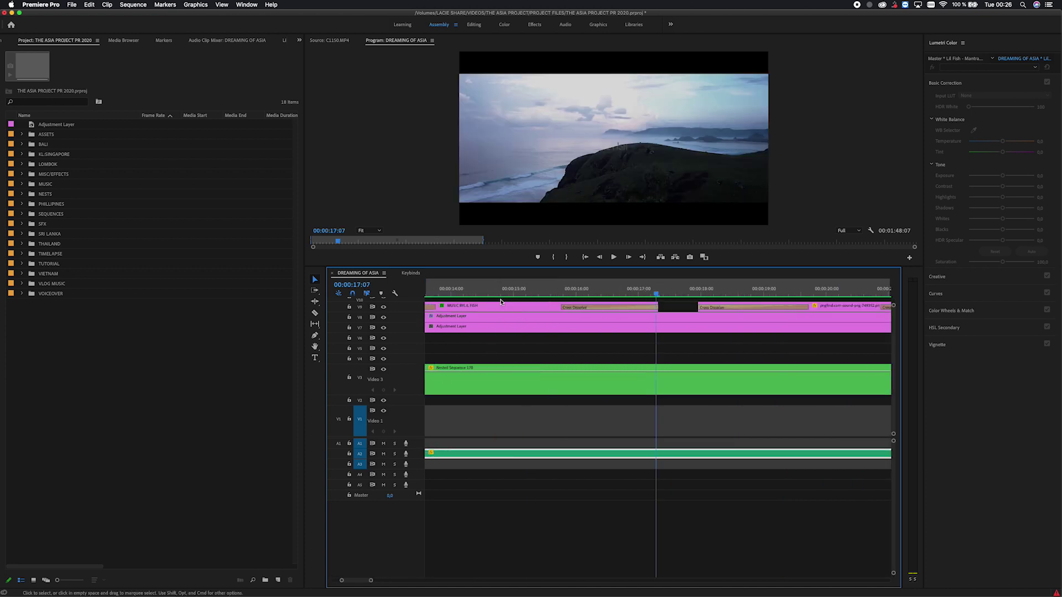
key("minus")
key("minus")
key("minus")
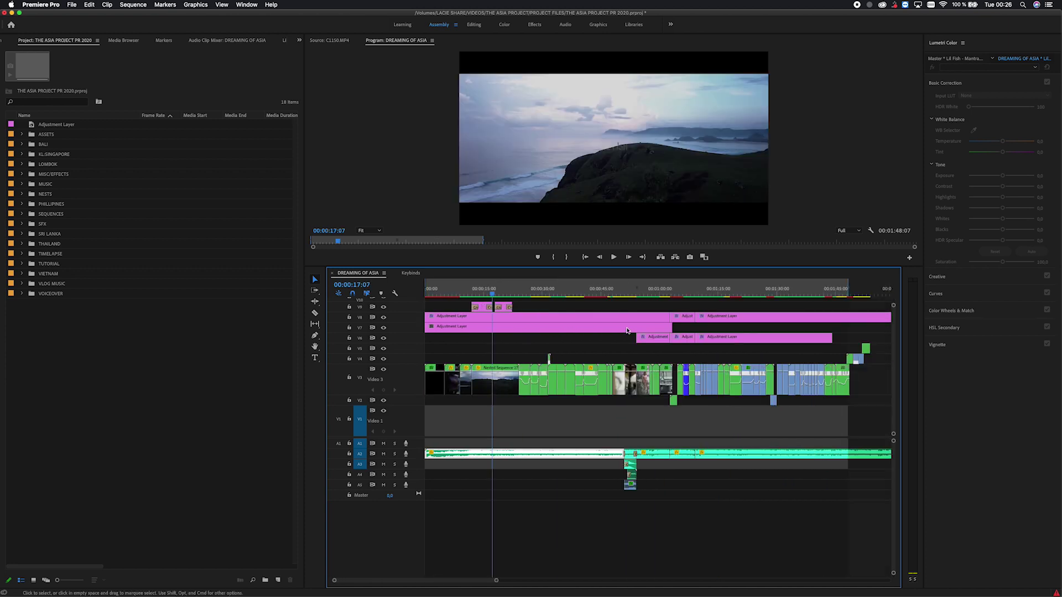
Set the playhead to 00:01:01:06 and zoom the timeline in around it and back out.
left_click(664, 292)
key("equal")
key("equal")
key("equal")
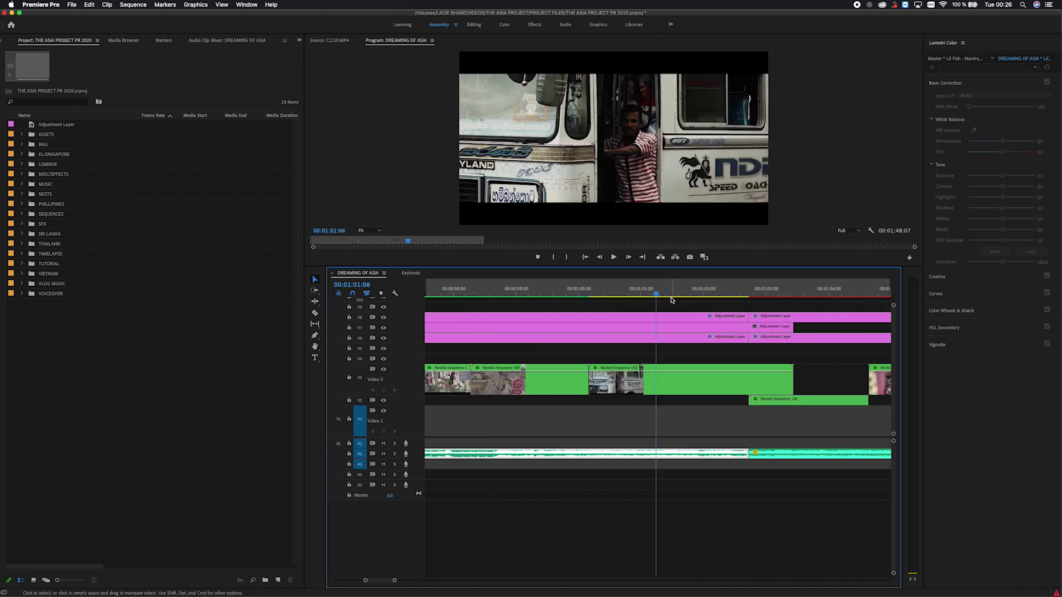
key("minus")
key("minus")
key("minus")
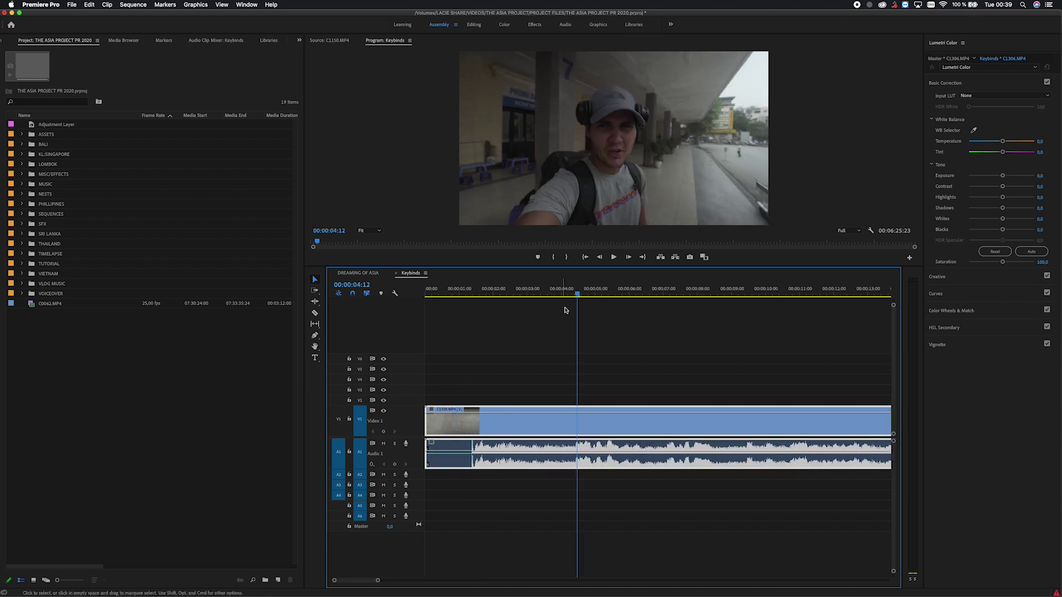
Cut the first clip of the Keybinds sequence at 00:00:04:06 with the Razor tool and try deleting the part before the cut.
mouse_move(565, 292)
left_mouse_down()
mouse_move(502, 292)
mouse_move(570, 300)
left_mouse_up()
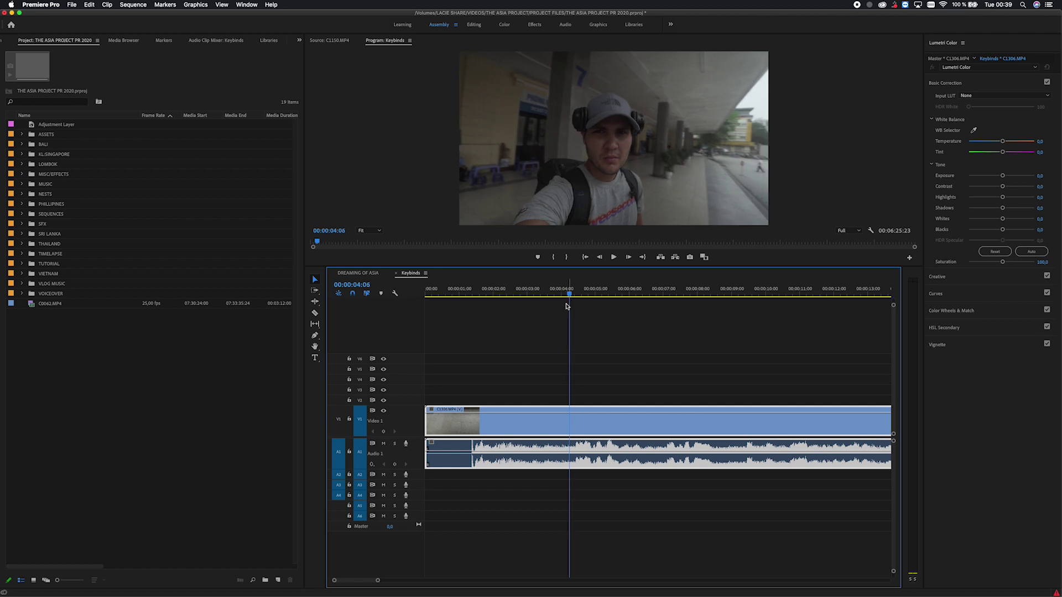
key("c")
left_click(574, 424)
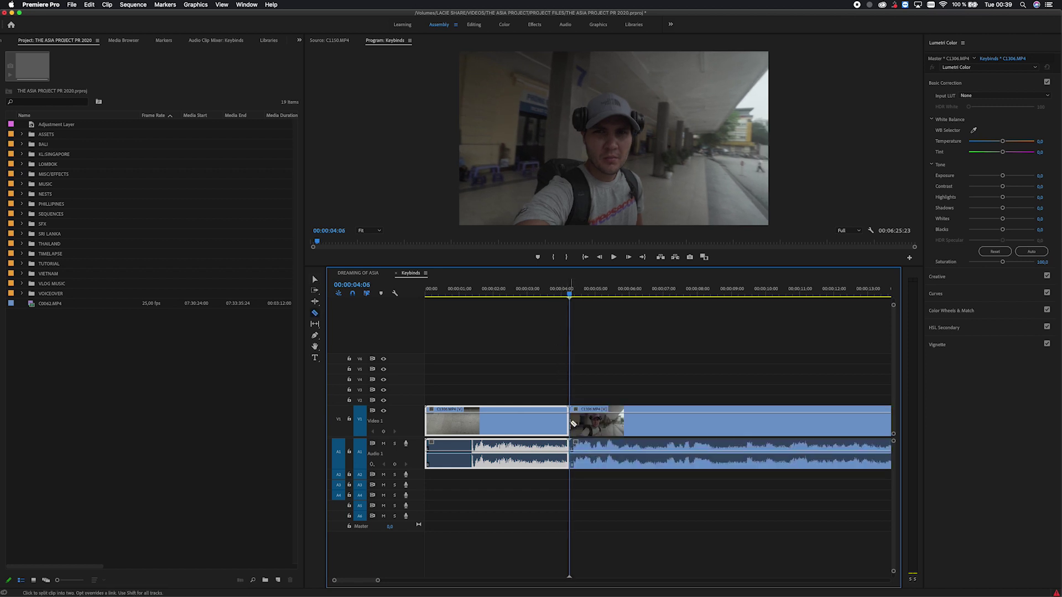
key("v")
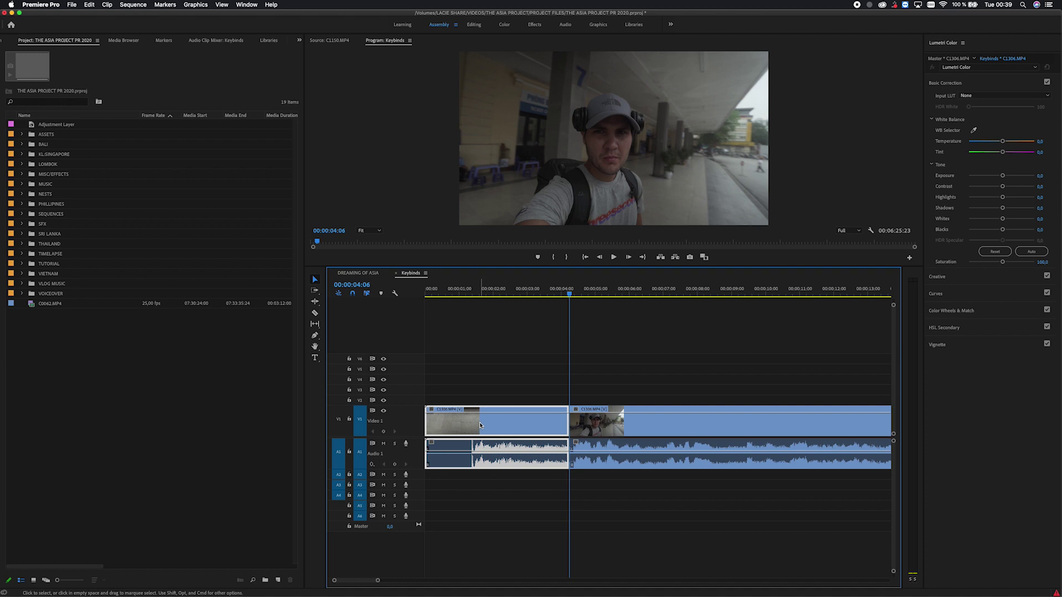
key("Delete")
left_click(543, 427)
key("Delete")
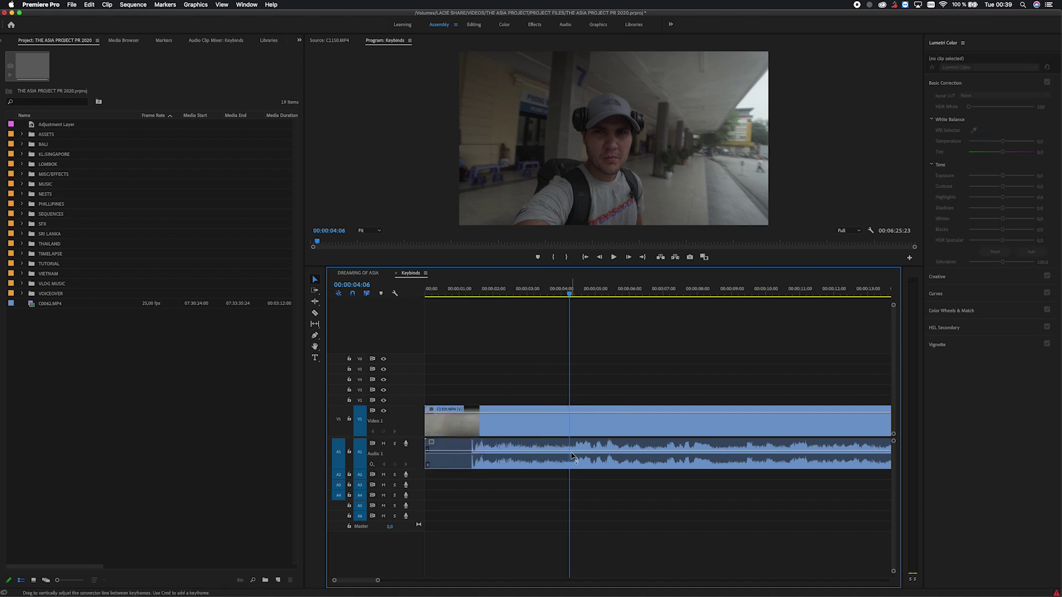
Add an edit to the first clip at 00:00:04:06 and look up the Add Edit command in the Keyboard Shortcuts settings.
key("super+k")
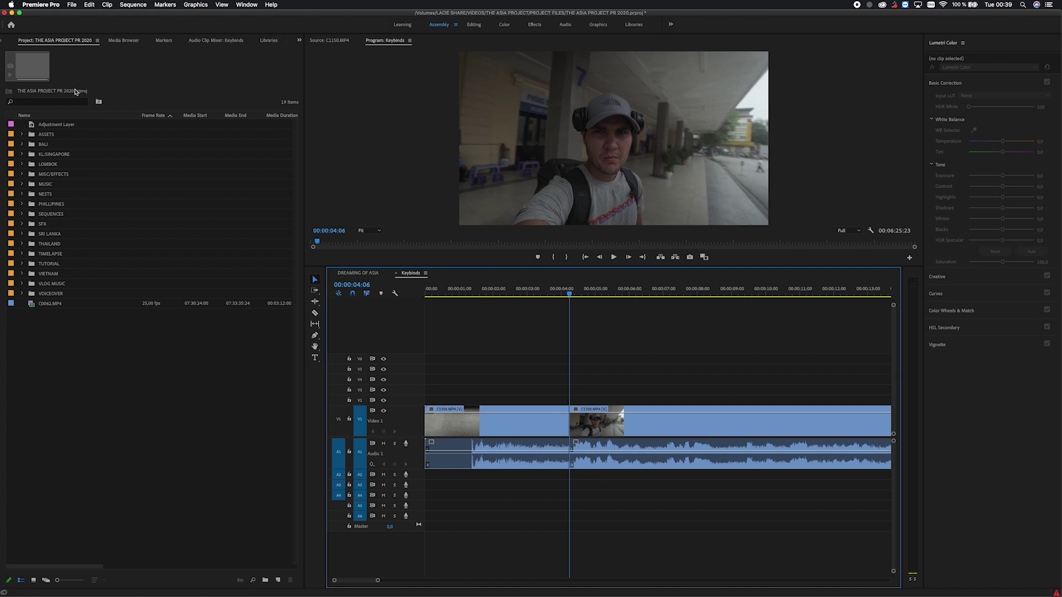
left_click(40, 5)
left_click(66, 54)
type("add EDI")
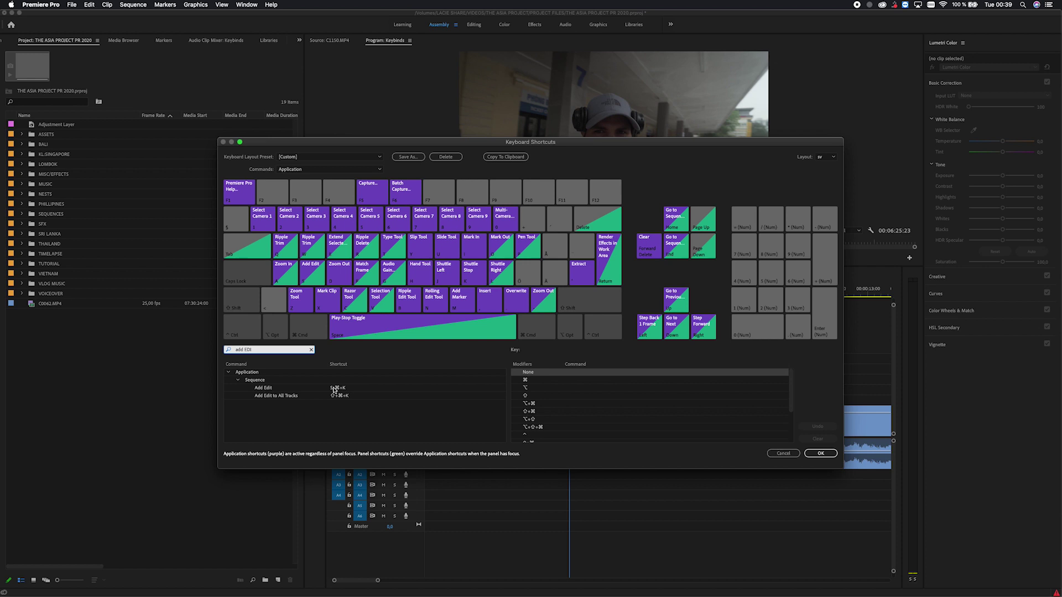
left_click(783, 453)
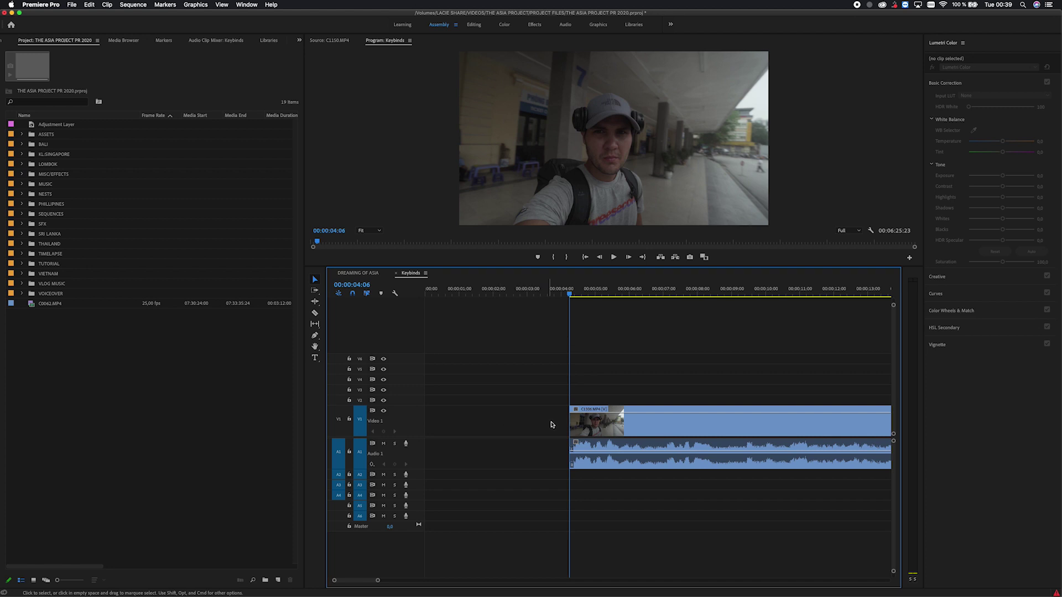
Try to close the gap at the sequence start by moving all remaining clips 00:00:04:06 earlier, and undo the move.
left_click_drag(569, 294, 521, 317)
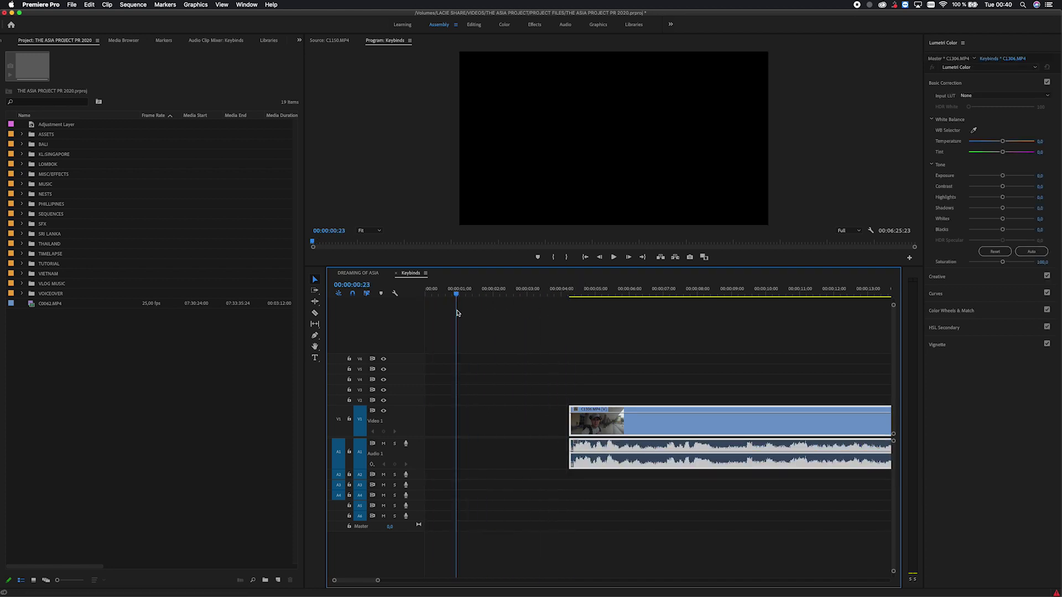
key("minus")
key("minus")
key("minus")
key("minus")
key("minus")
key("minus")
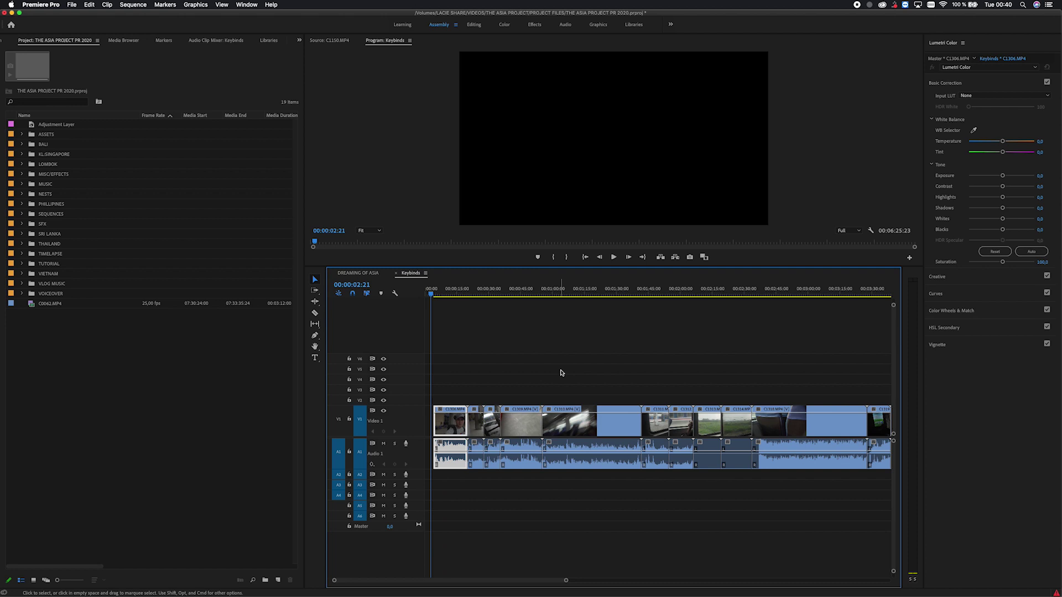
left_click_drag(678, 386, 385, 430)
key("equal")
key("equal")
key("equal")
key("equal")
key("equal")
left_click_drag(528, 425, 448, 425)
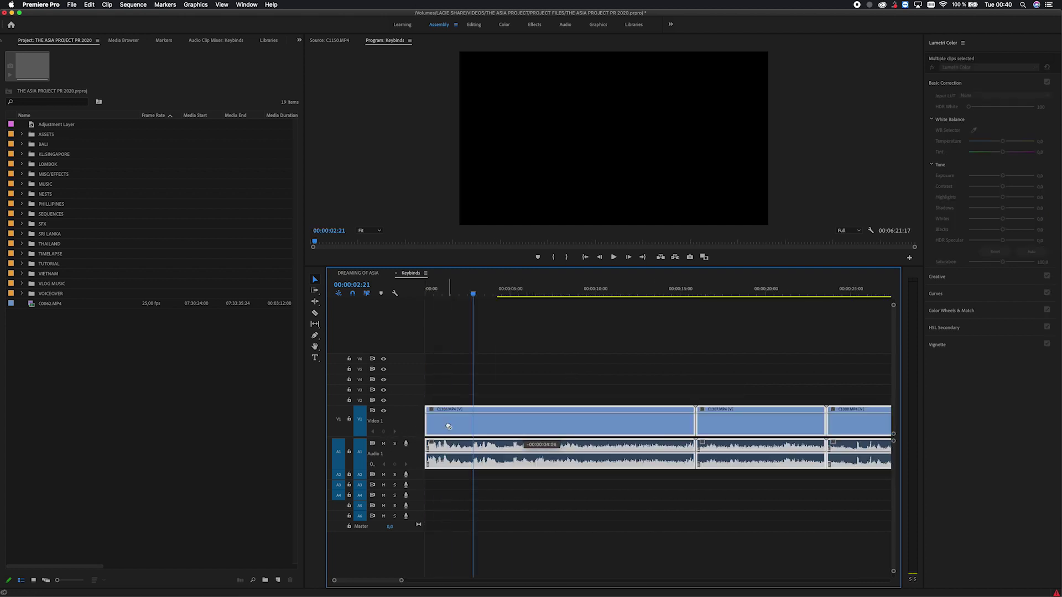
key("super+z")
key("minus")
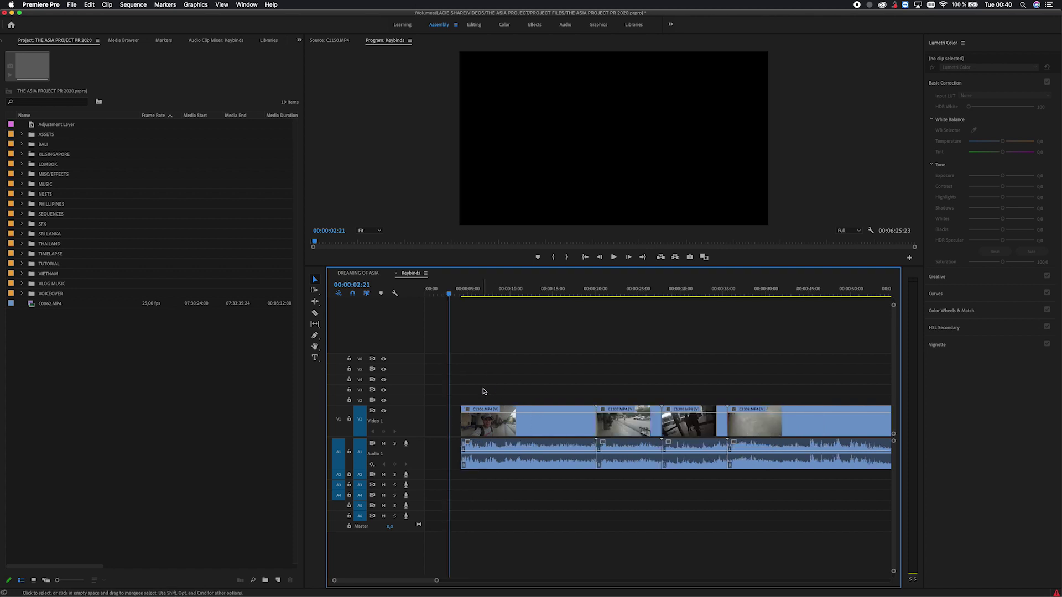
Undo the deletion of the first clip segment and ripple delete that segment instead.
key("super+z")
key("equal")
key("equal")
key("equal")
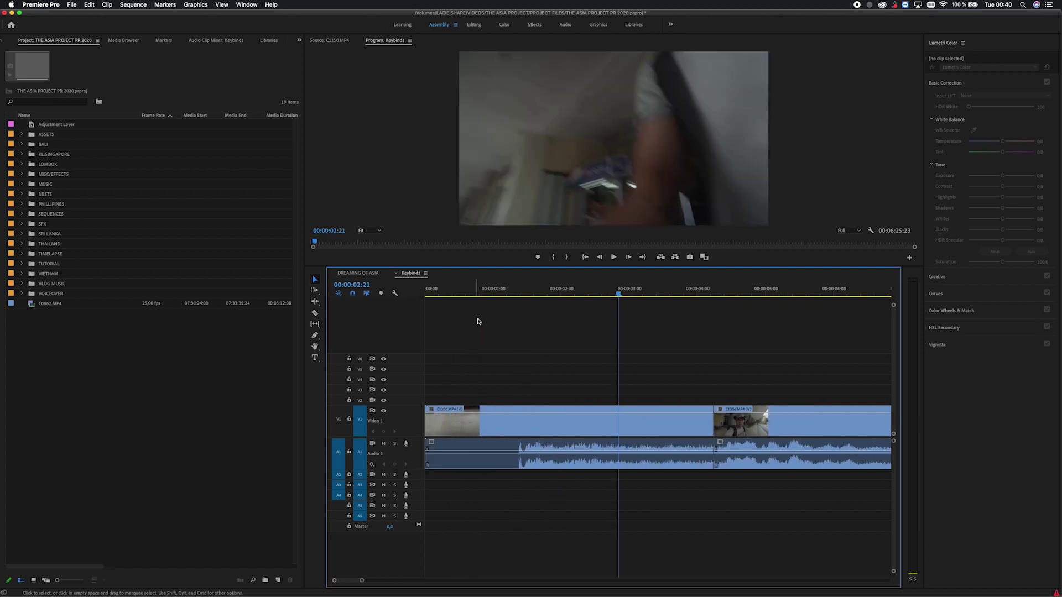
left_click(569, 422)
key("shift+Delete")
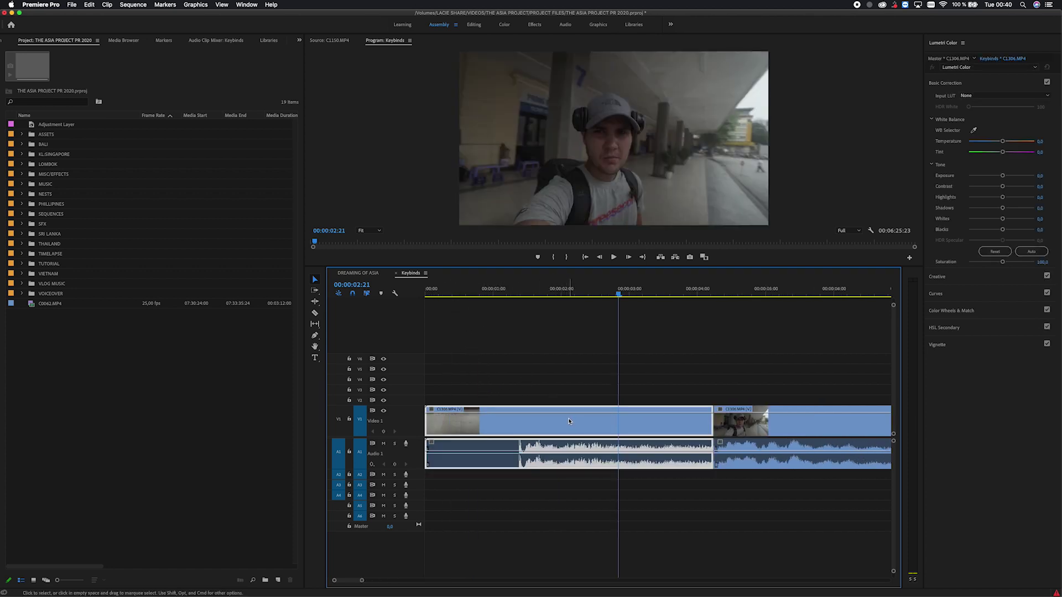
Search the Keyboard Shortcuts settings for "ripple delete" to examine its assigned keys, leaving the settings unchanged.
mouse_move(362, 580)
left_mouse_down()
mouse_move(583, 583)
mouse_move(362, 581)
left_mouse_up()
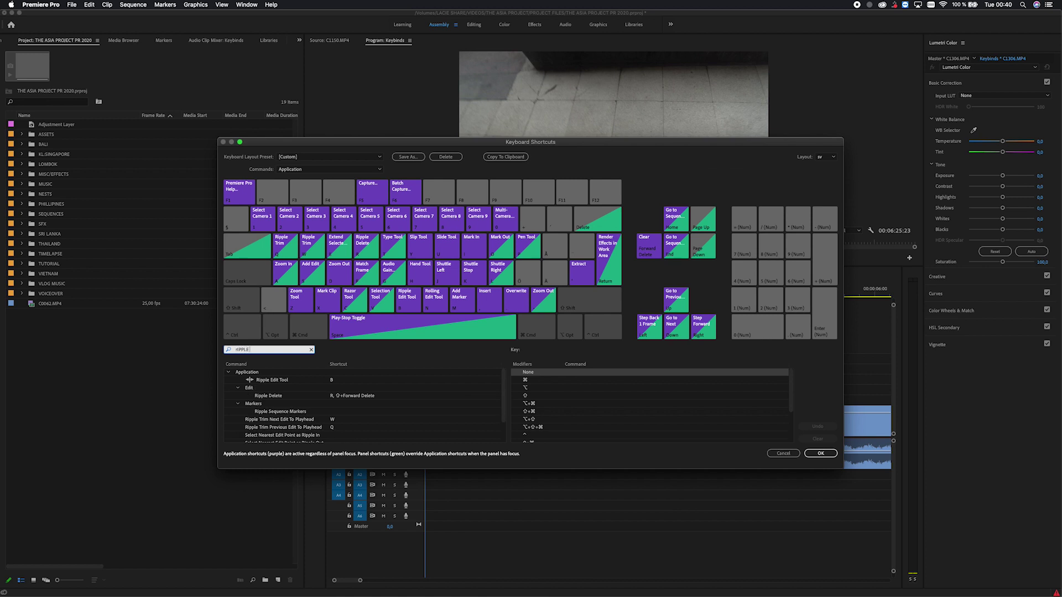
type("dELETE")
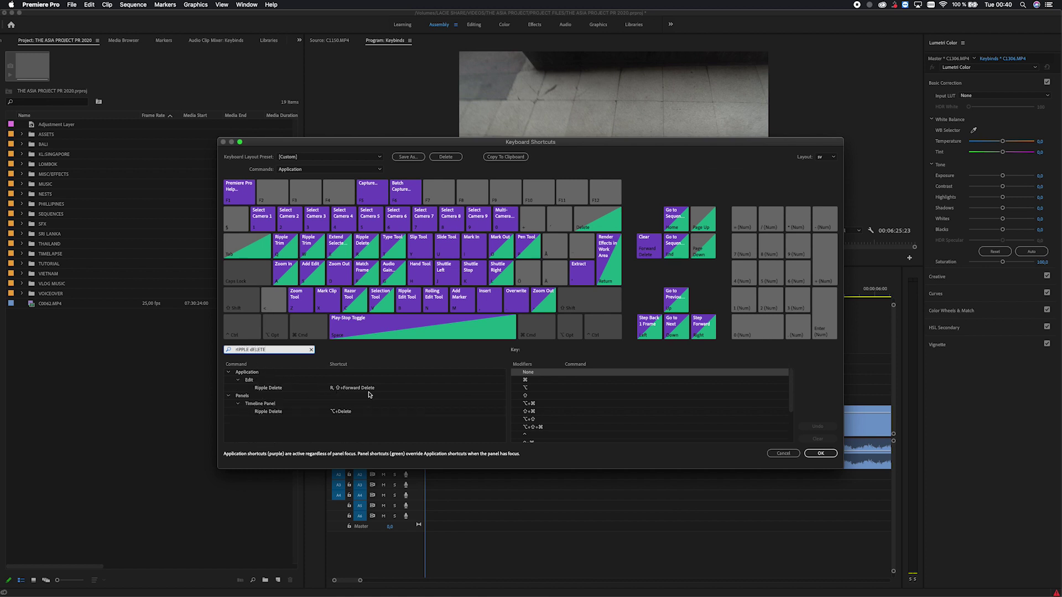
left_click(783, 453)
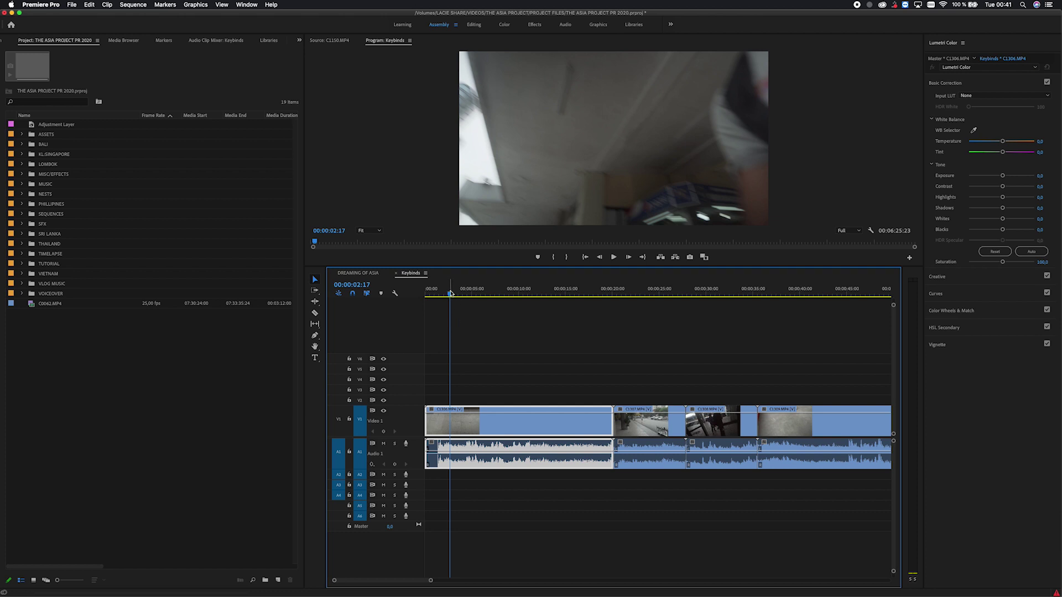
Ripple trim the start of the first clip to the playhead at 00:00:04:10, where the usable talking begins.
left_click_drag(449, 295, 435, 295)
key("equal")
key("equal")
key("equal")
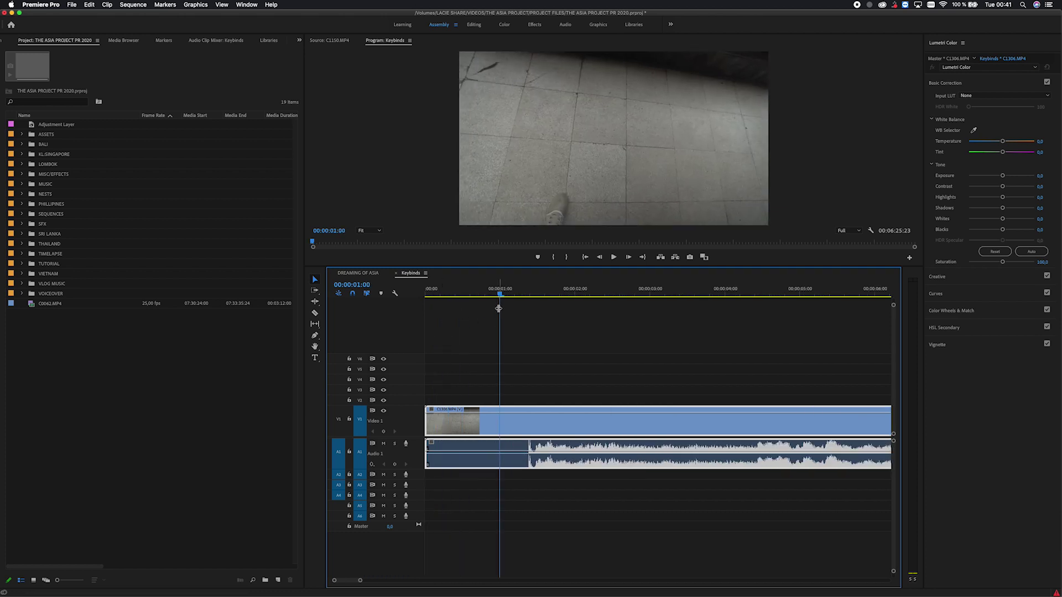
left_click_drag(500, 297, 533, 298)
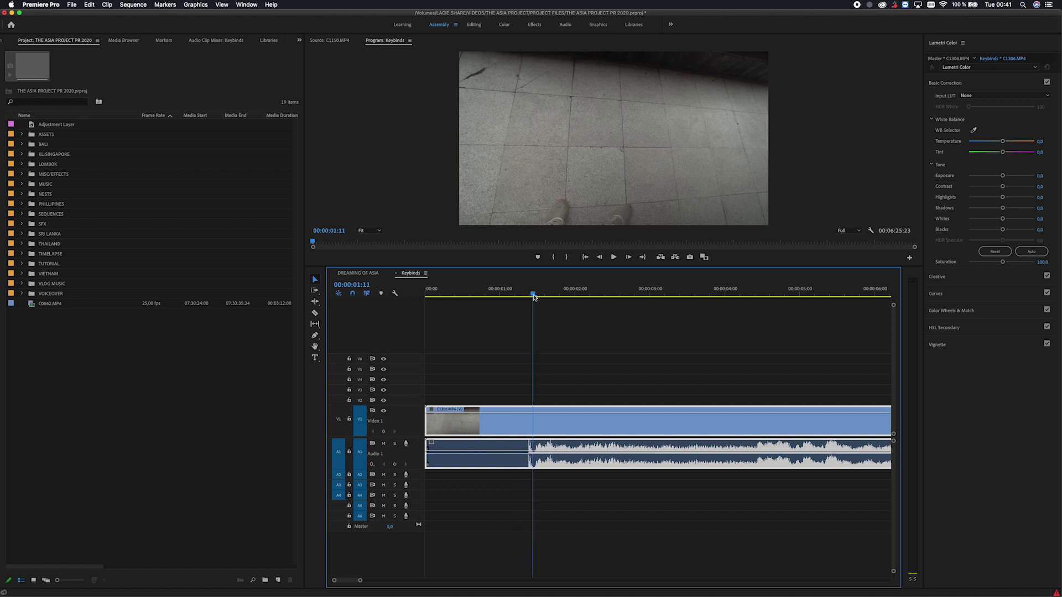
left_click(514, 391)
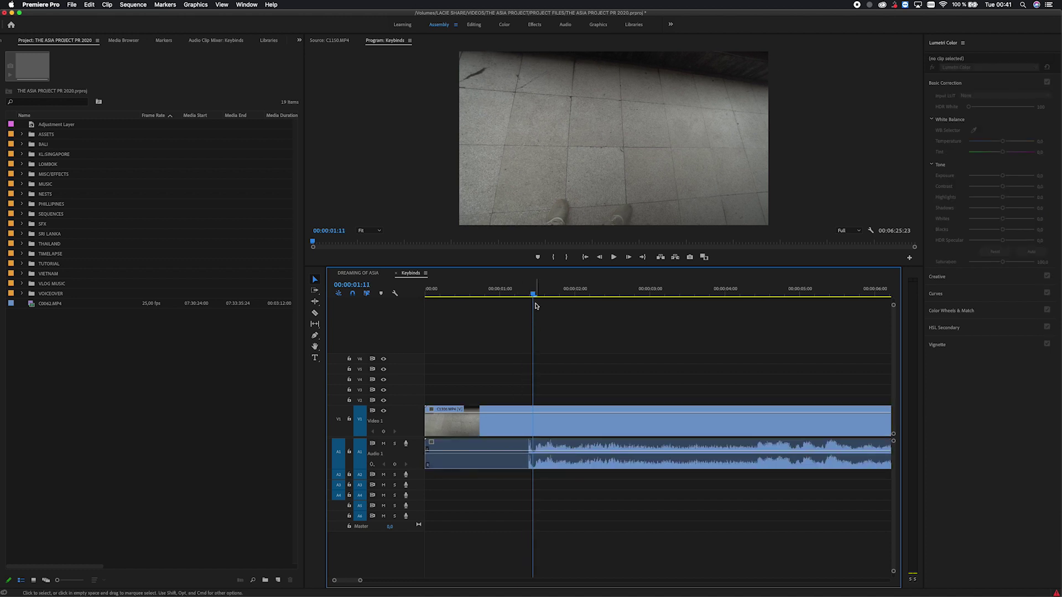
left_click_drag(534, 297, 756, 300)
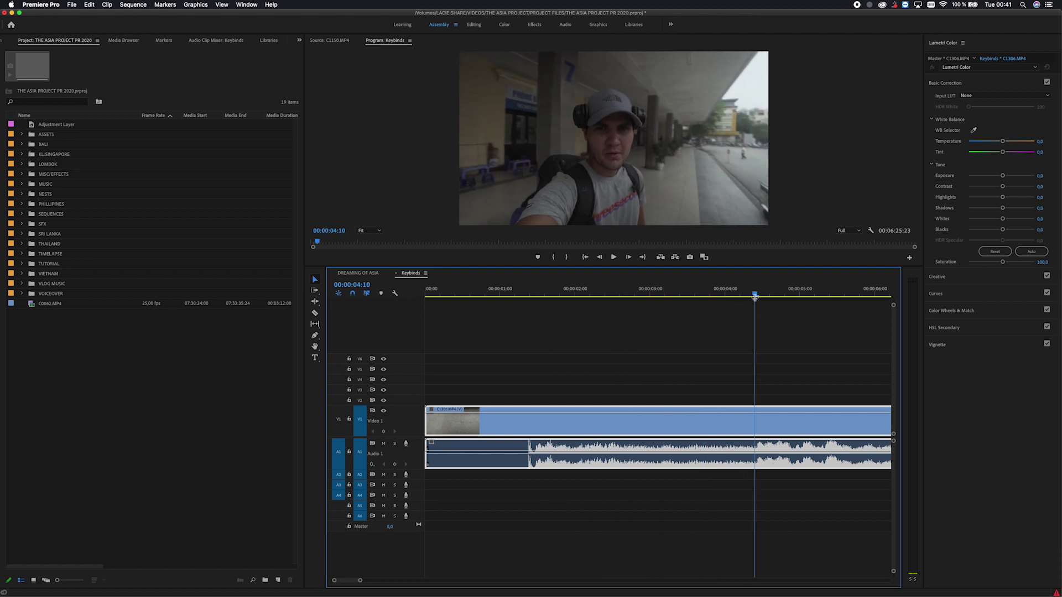
key("q")
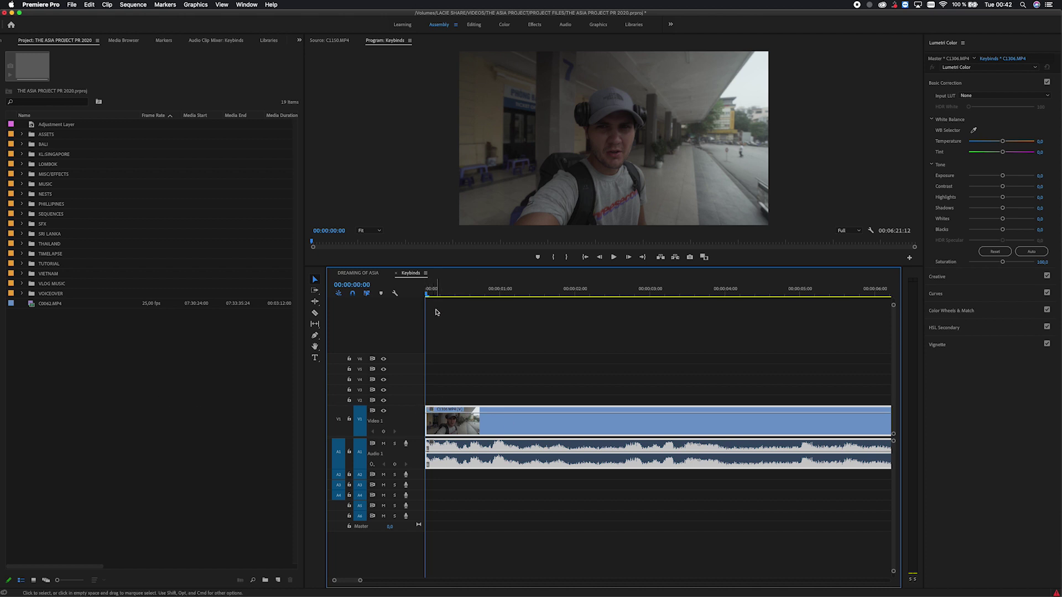
Play back the start of the trimmed clip and ripple trim its end to a playhead position just before 00:00:03:00.
key("space")
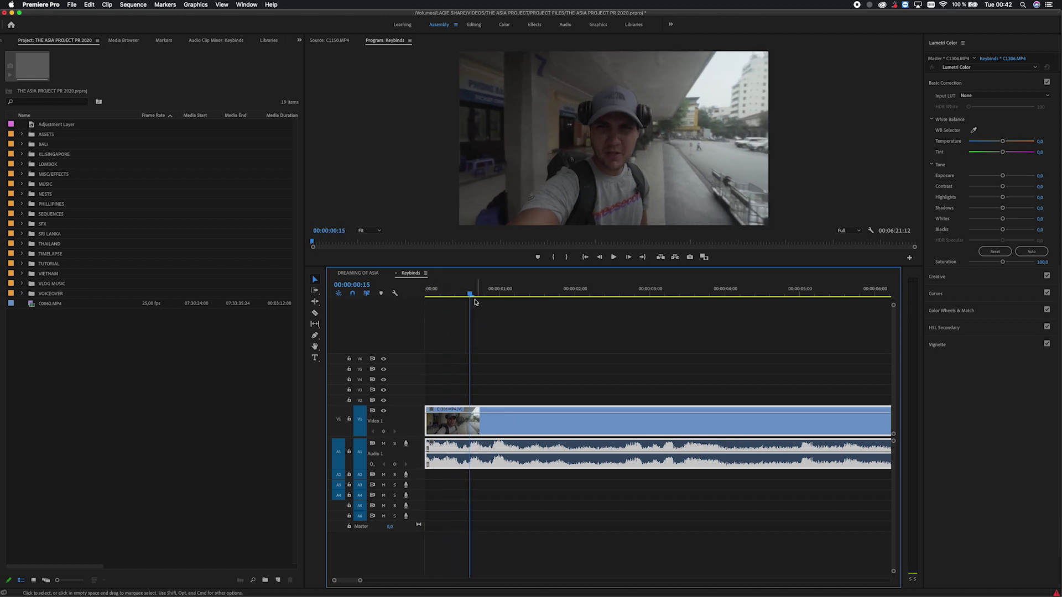
key("space")
key("Home")
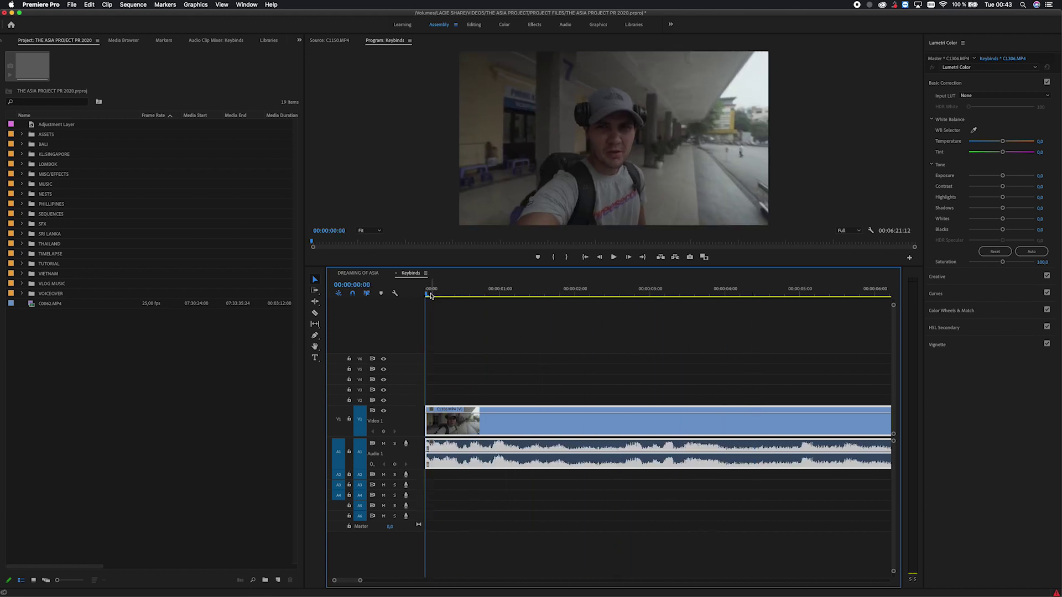
left_click_drag(435, 292, 644, 299)
key("w")
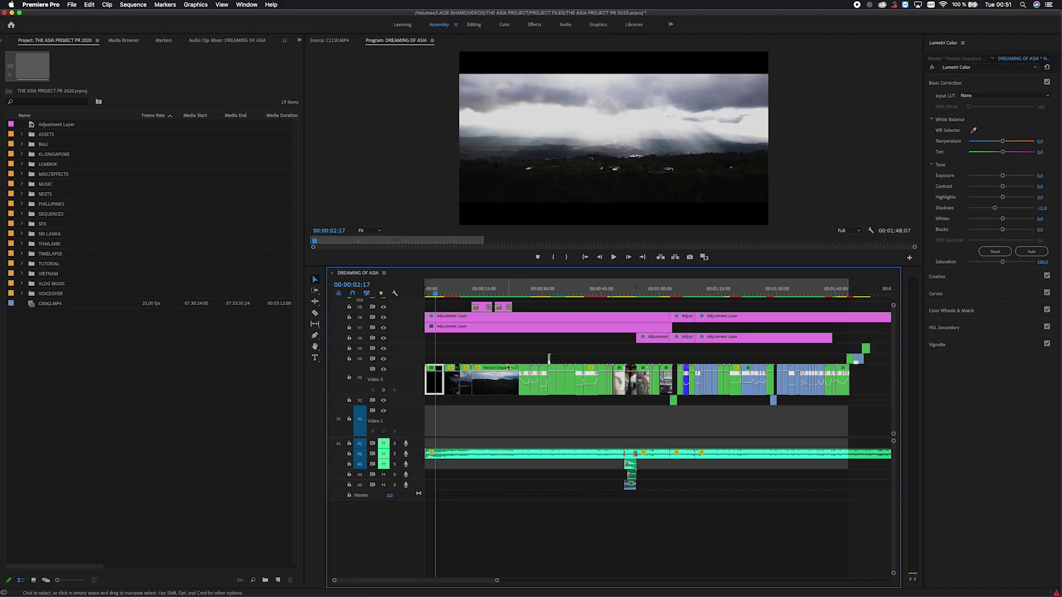
Nest the four opening clips on the Video 3 track of the DREAMING OF ASIA sequence into one nested sequence.
mouse_move(490, 292)
left_mouse_down()
mouse_move(512, 293)
mouse_move(493, 306)
left_mouse_up()
key("=")
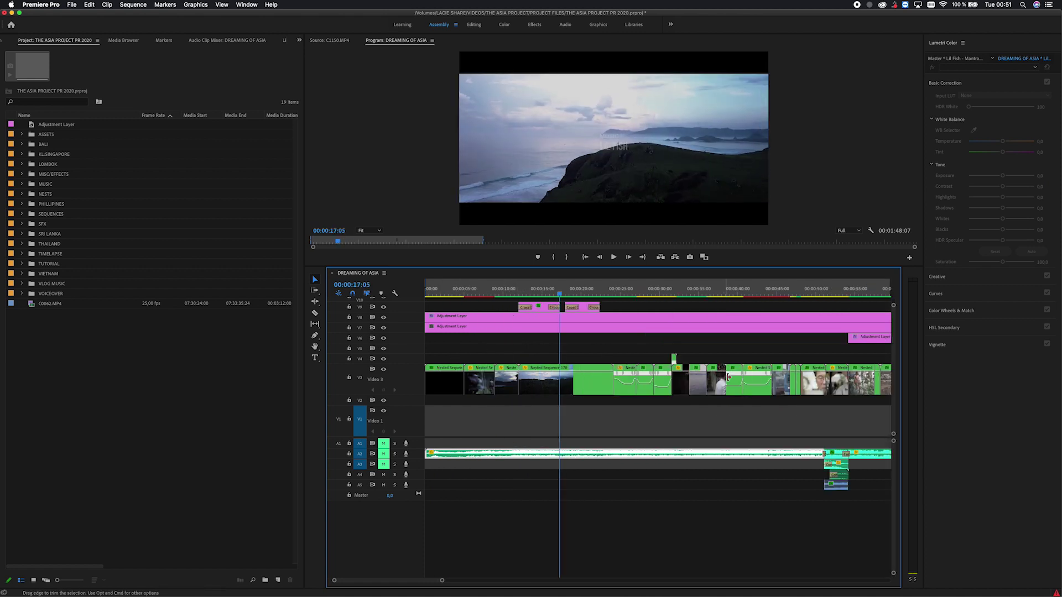
key("minus")
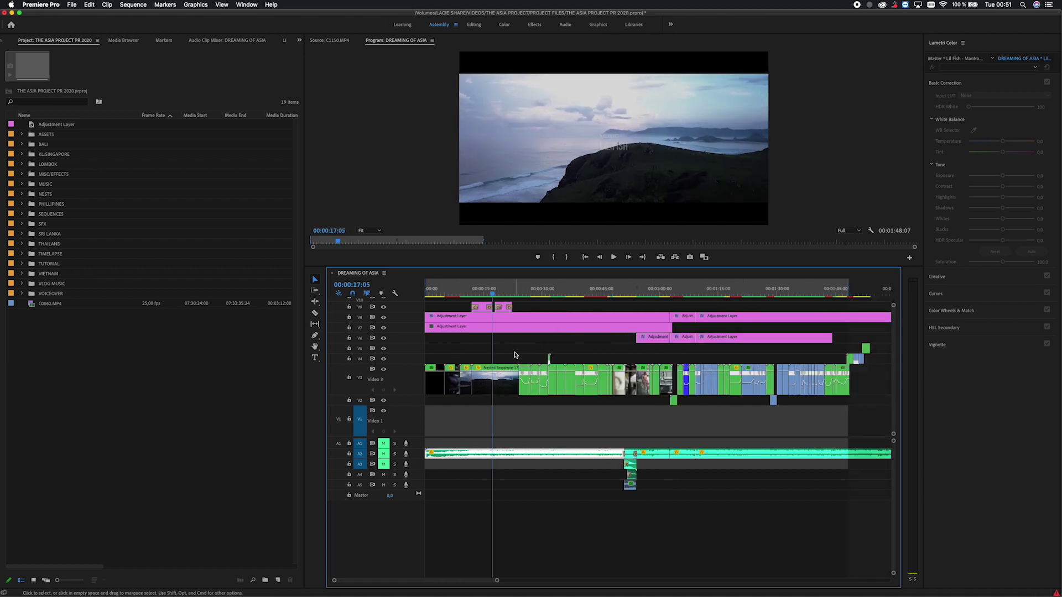
key("=")
left_click_drag(546, 289, 538, 289)
left_click_drag(446, 350, 538, 380)
right_click(556, 382)
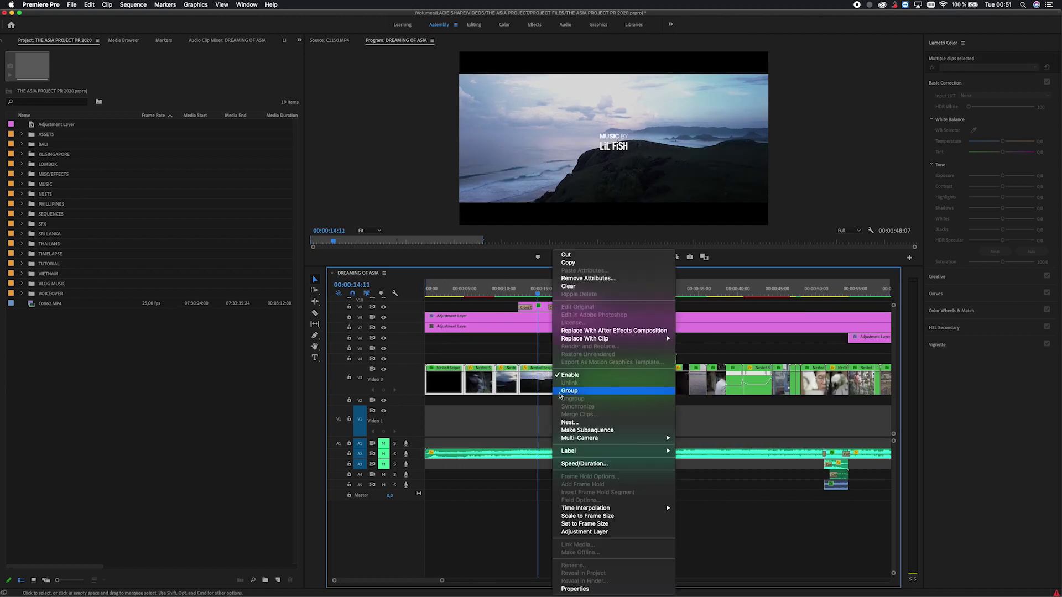
left_click(581, 424)
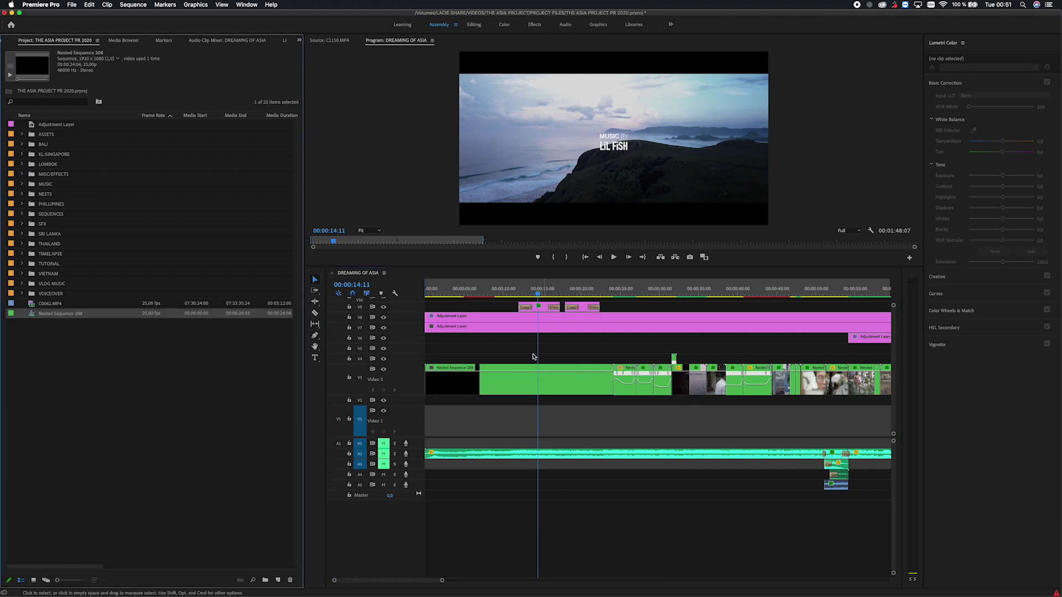
Look over the clips in the DREAMING OF ASIA sequence, moving the playhead to 00:00:39:09.
left_click(504, 383)
left_click_drag(508, 386, 721, 372)
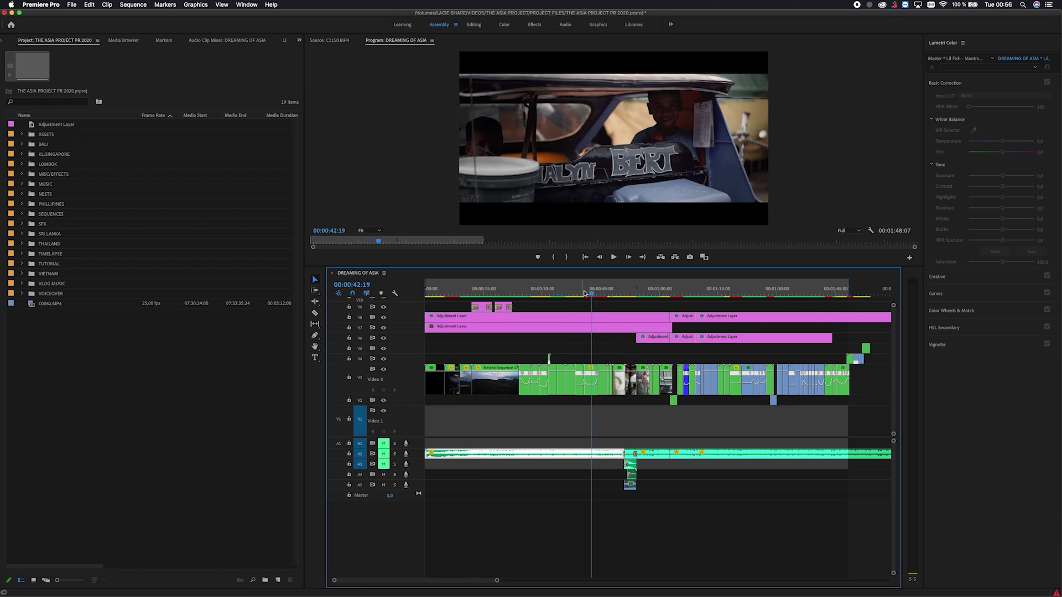
mouse_move(591, 291)
left_mouse_down()
mouse_move(531, 298)
mouse_move(622, 301)
mouse_move(558, 302)
mouse_move(580, 304)
left_mouse_up()
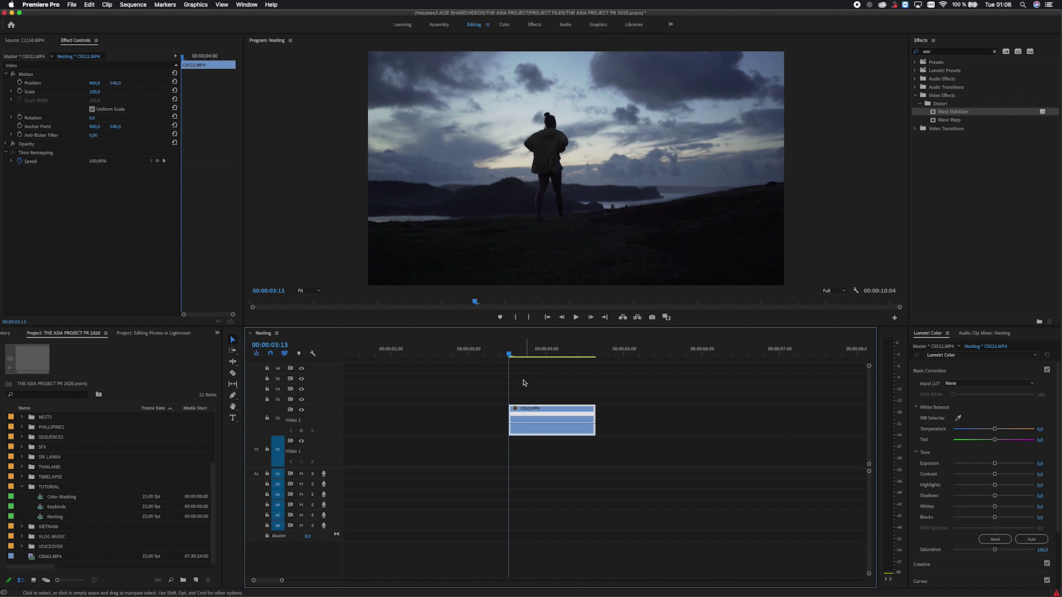
Play back the shaky clip C0522.MP4 in the Nesting sequence from its start at 00:00:03:13.
key("space")
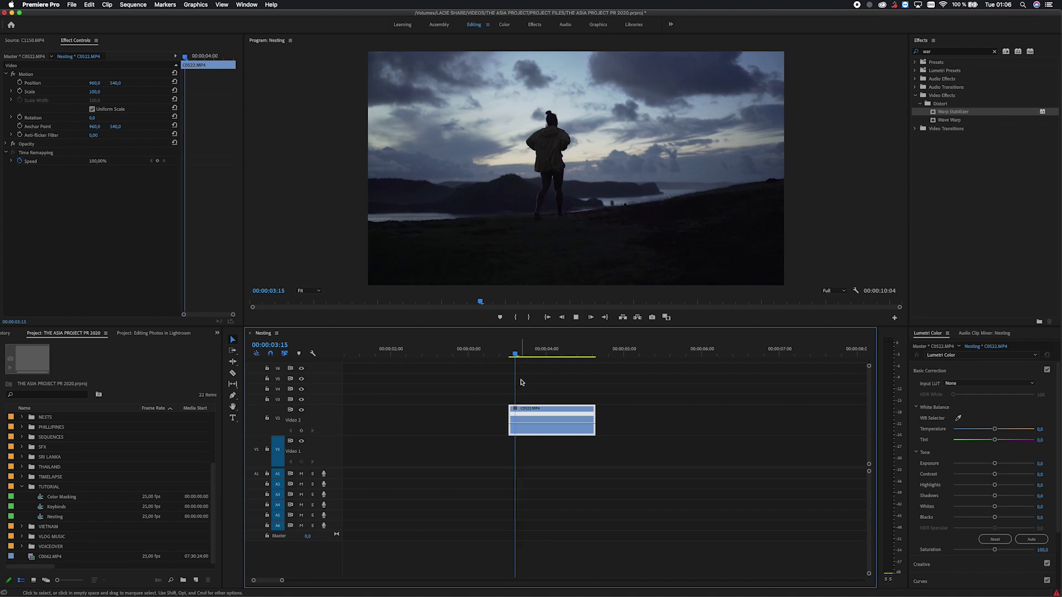
key("space")
left_click(511, 354)
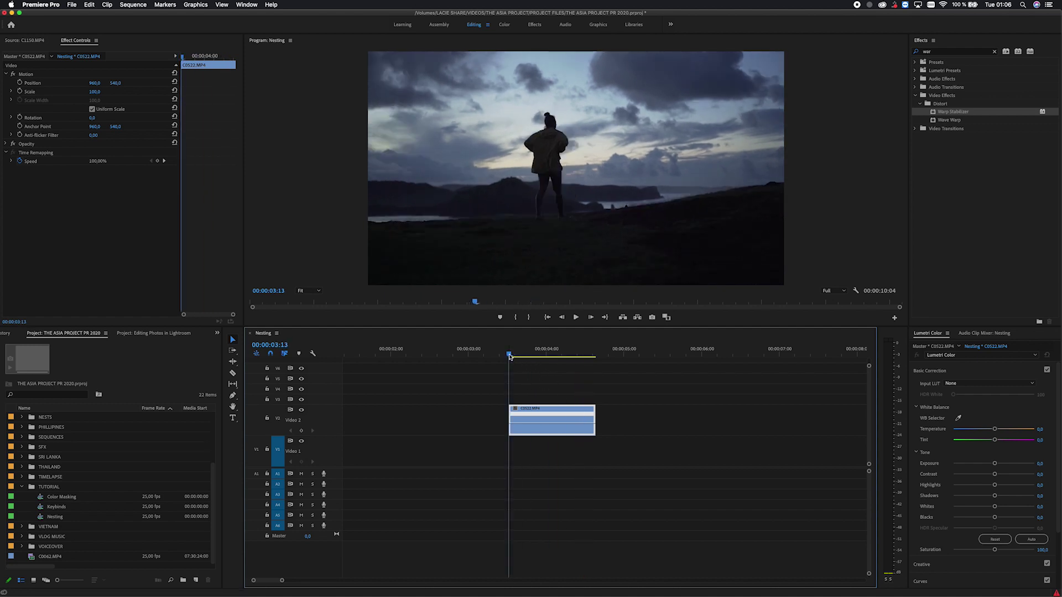
key("space")
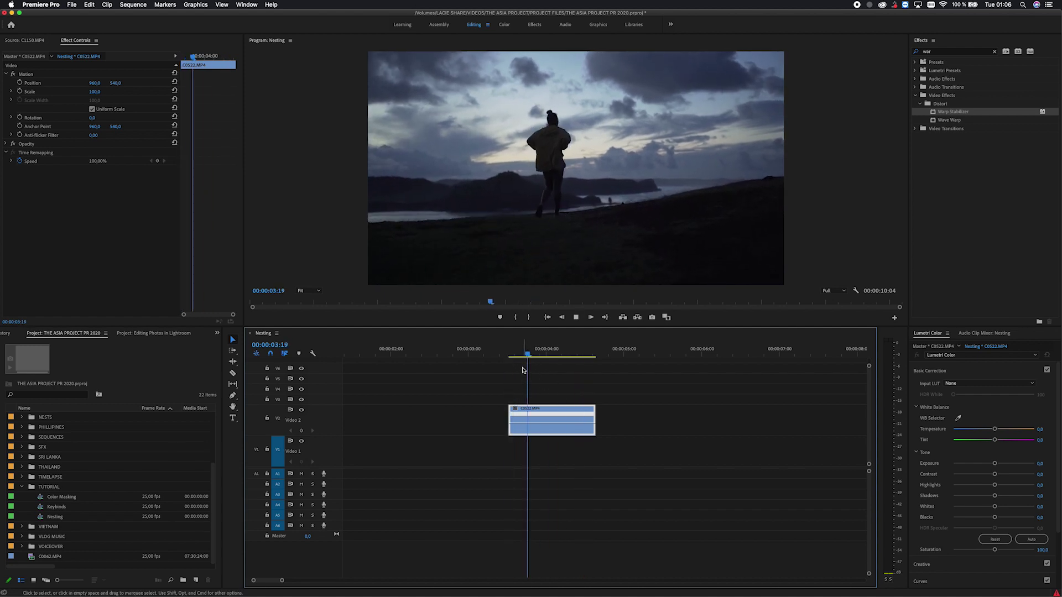
key("space")
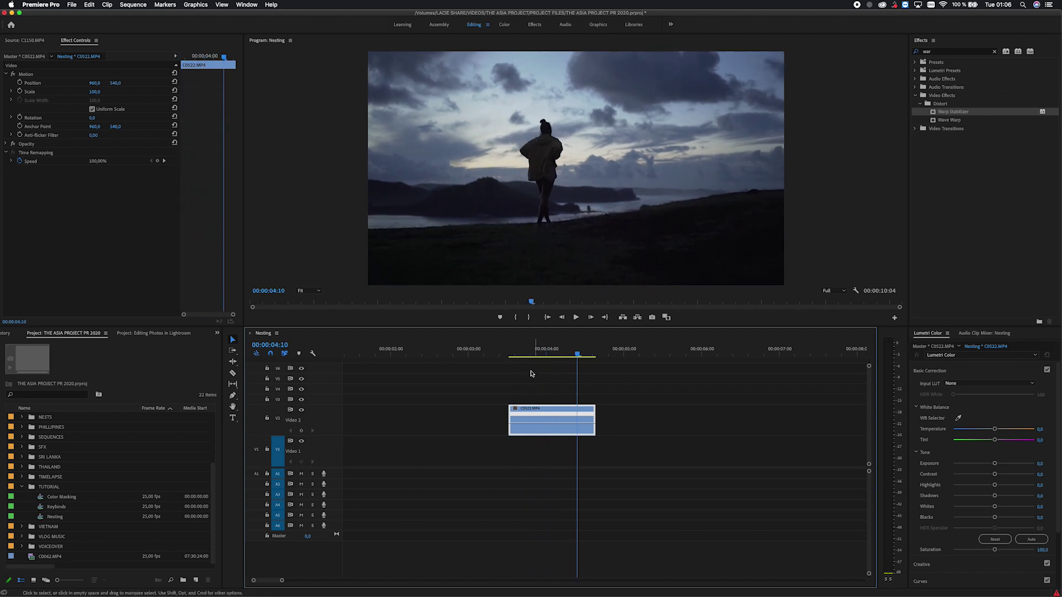
Apply the Warp Stabilizer effect to clip C0522.MP4 and play back the stabilized clip.
left_click(923, 131)
left_click_drag(598, 406, 580, 420)
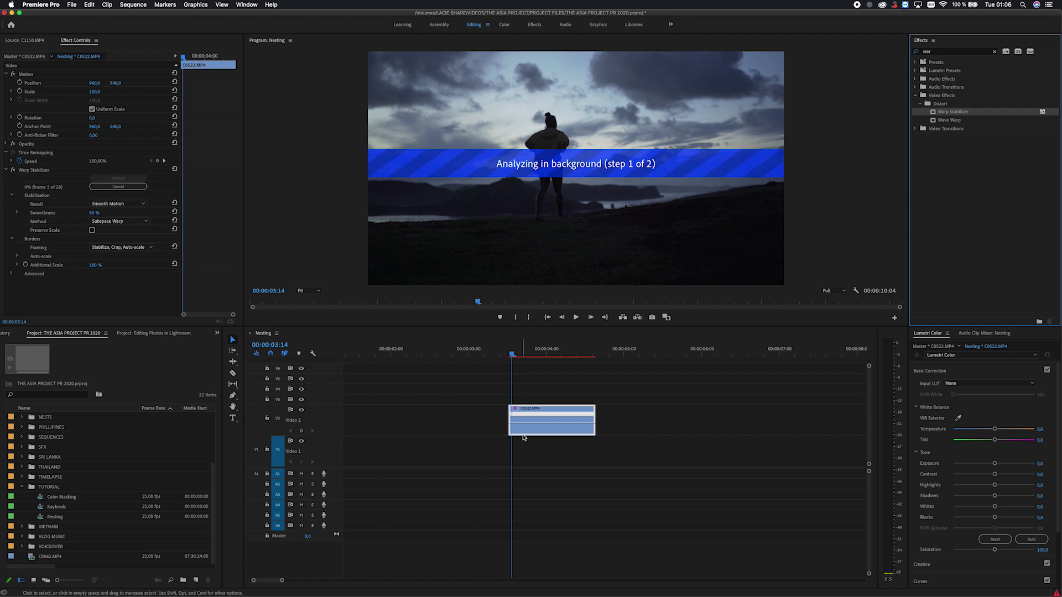
left_click(490, 388)
key("space")
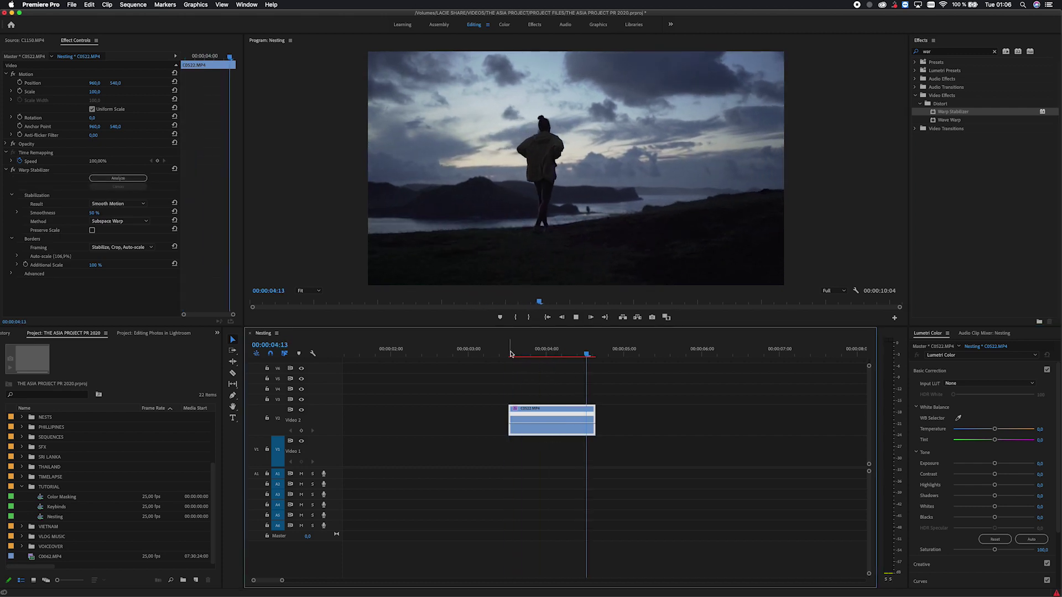
key("space")
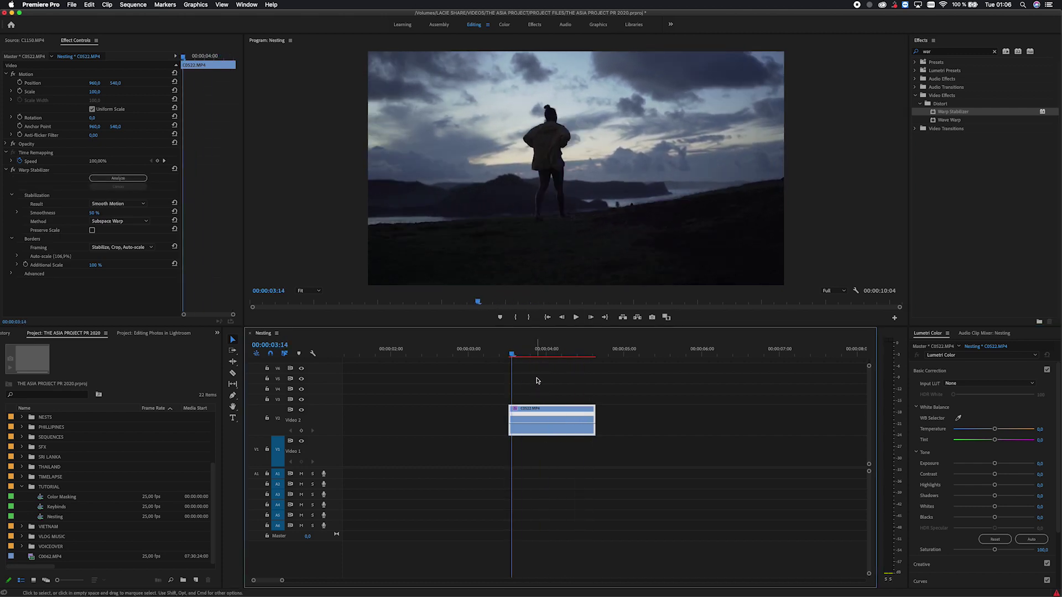
left_click(524, 352)
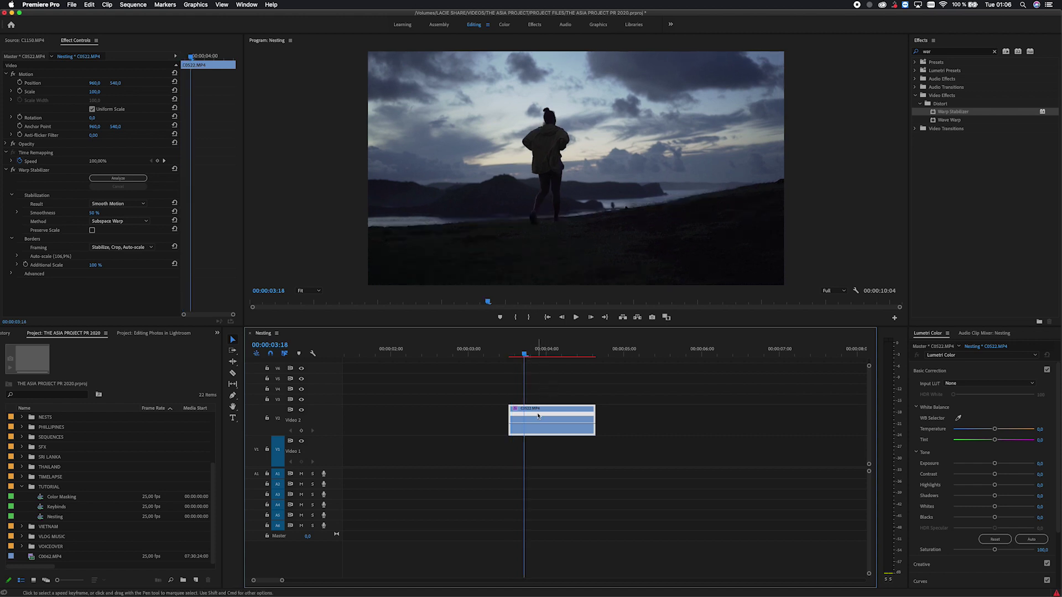
Try to set the speed of the stabilized clip C0522.MP4 directly to 25% and play it back.
right_click(551, 420)
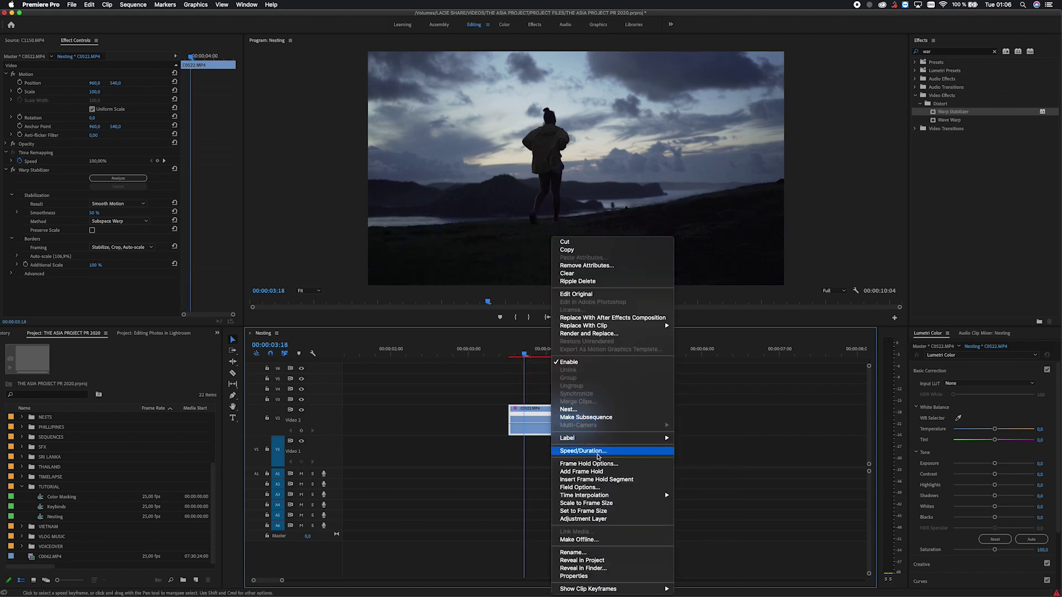
left_click(594, 454)
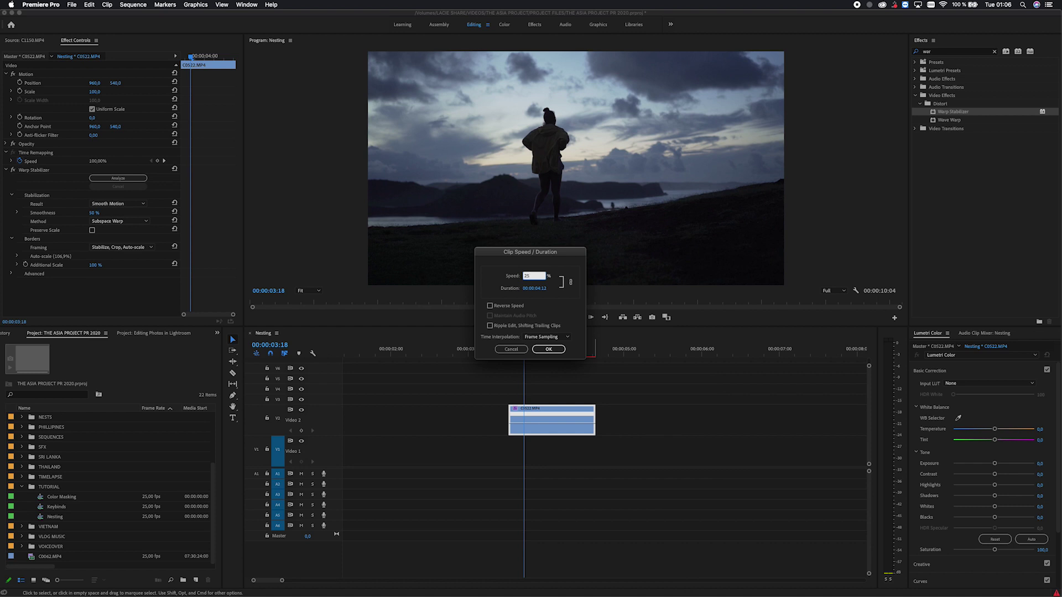
type("25")
key("Return")
key("minus")
key("space")
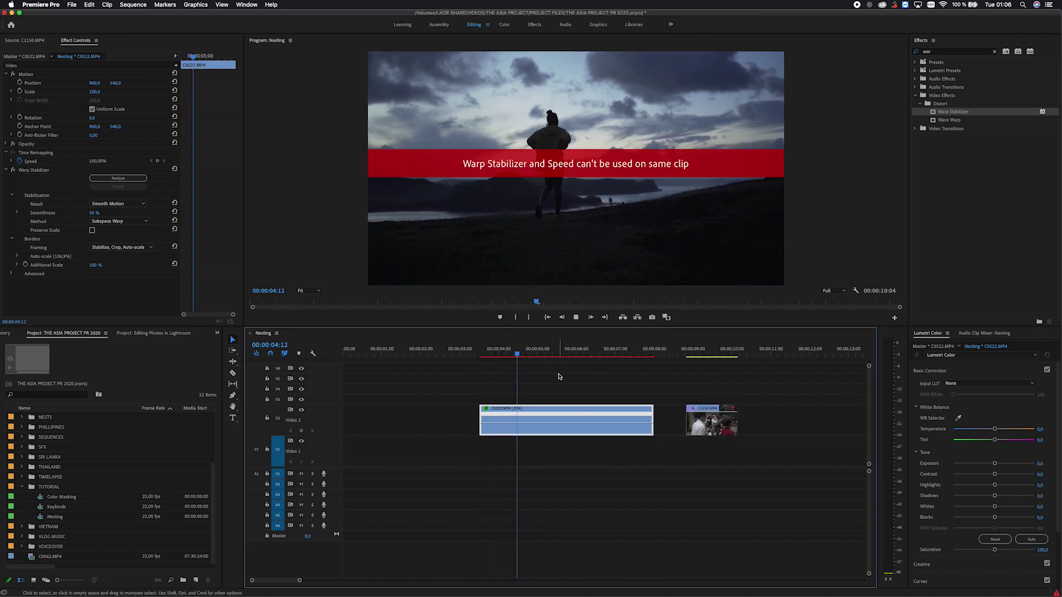
key("space")
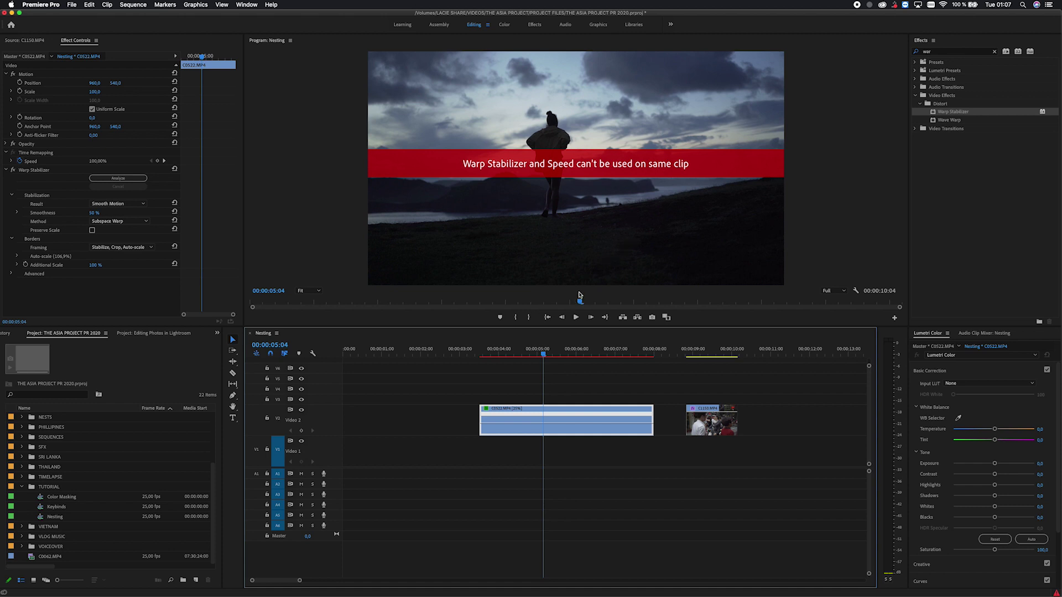
key("super+z")
Nest the stabilized clip C0522.MP4 on the Video 2 track.
key("equal")
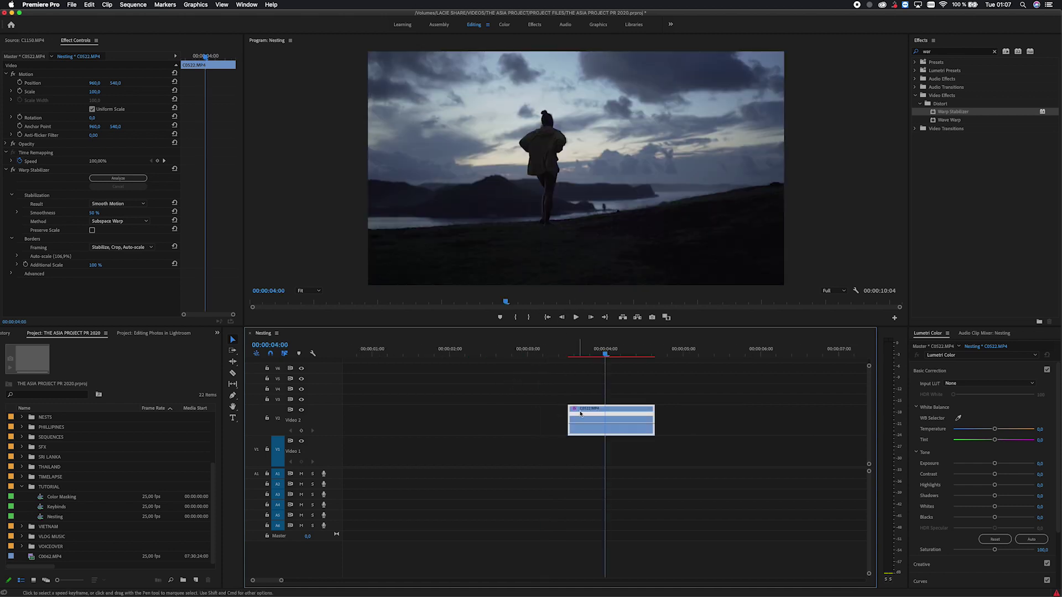
right_click(603, 427)
left_click(611, 409)
Set the speed of the nested sequence containing the stabilized clip to 25%.
right_click(611, 426)
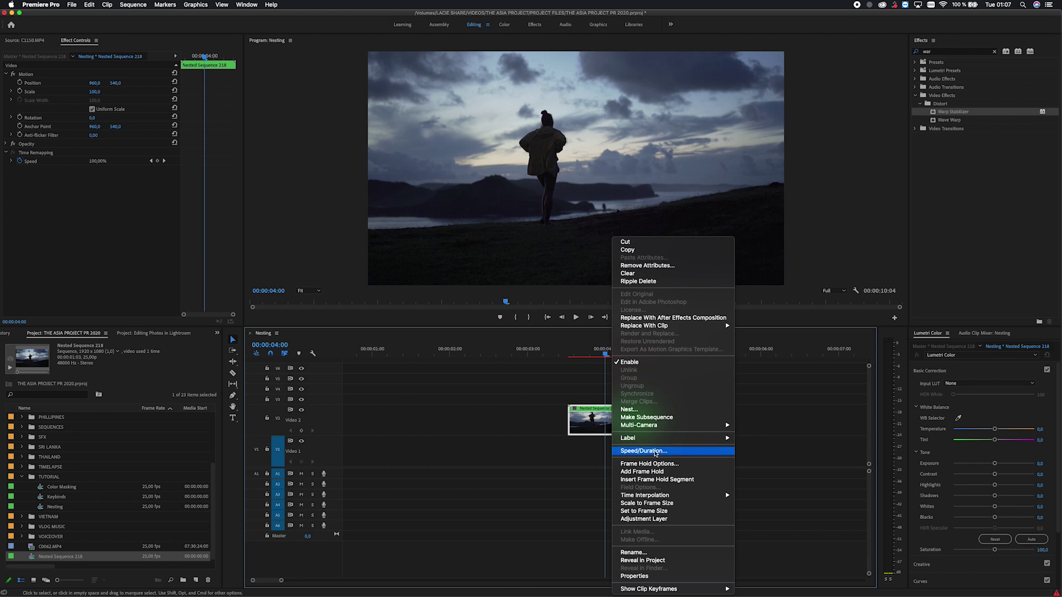
left_click(652, 452)
type("25")
key("Return")
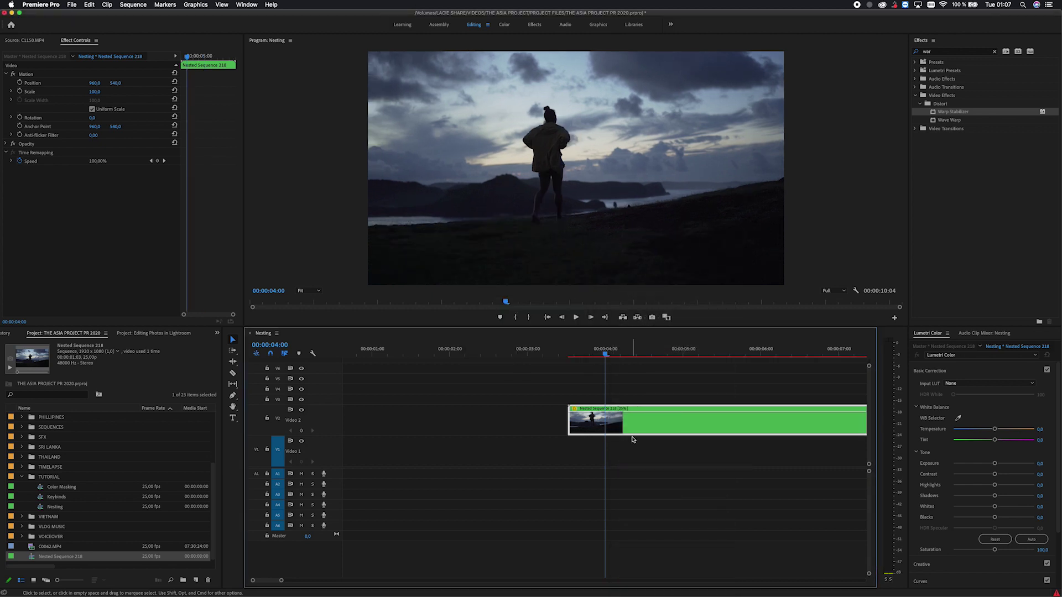
Play back the slowed, stabilized nested sequence from near its start.
key("minus")
key("space")
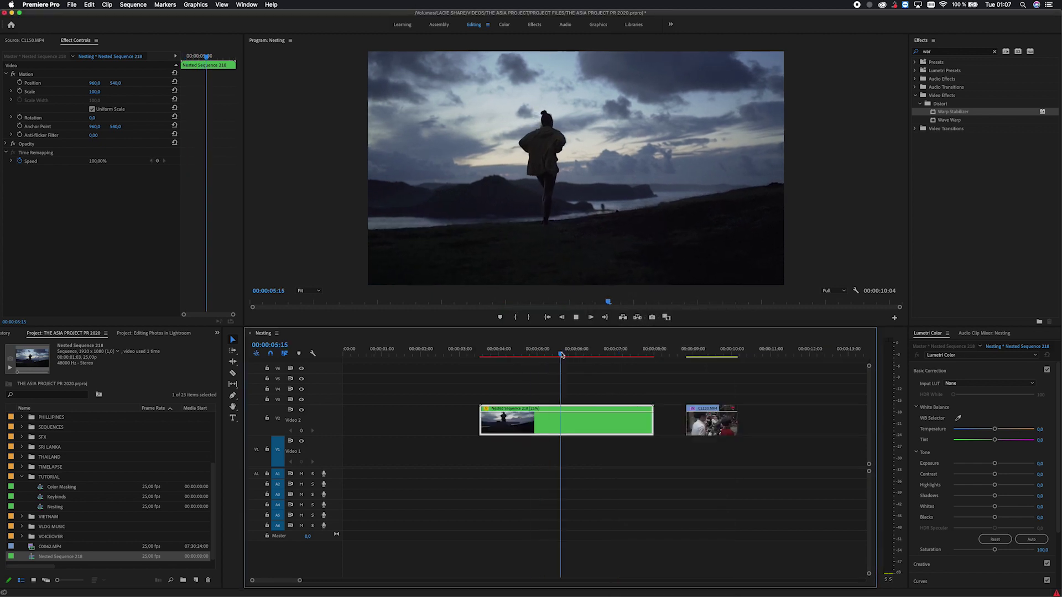
left_click(499, 355)
left_click_drag(500, 354, 493, 355)
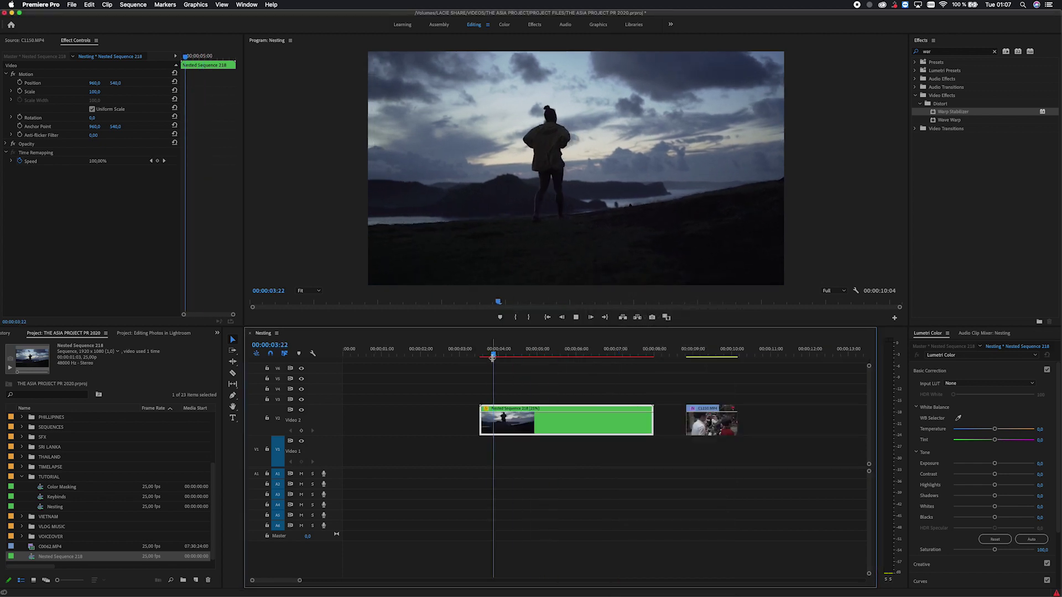
key("space")
key("space")
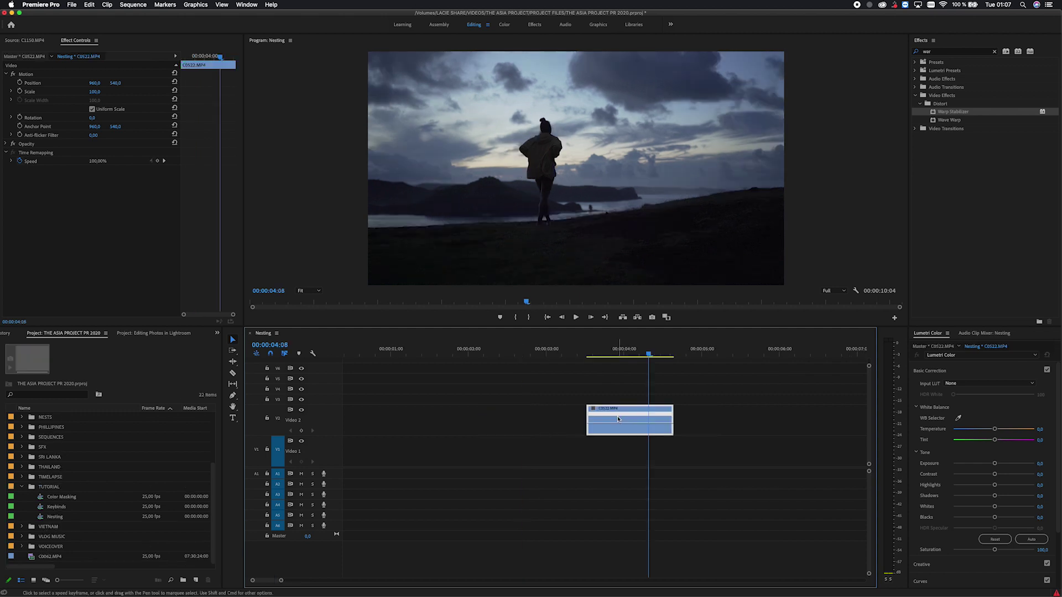
Set the speed of the unstabilized clip C0522.MP4 to 25% and play it from 00:00:03:13.
right_click(615, 421)
left_click(647, 452)
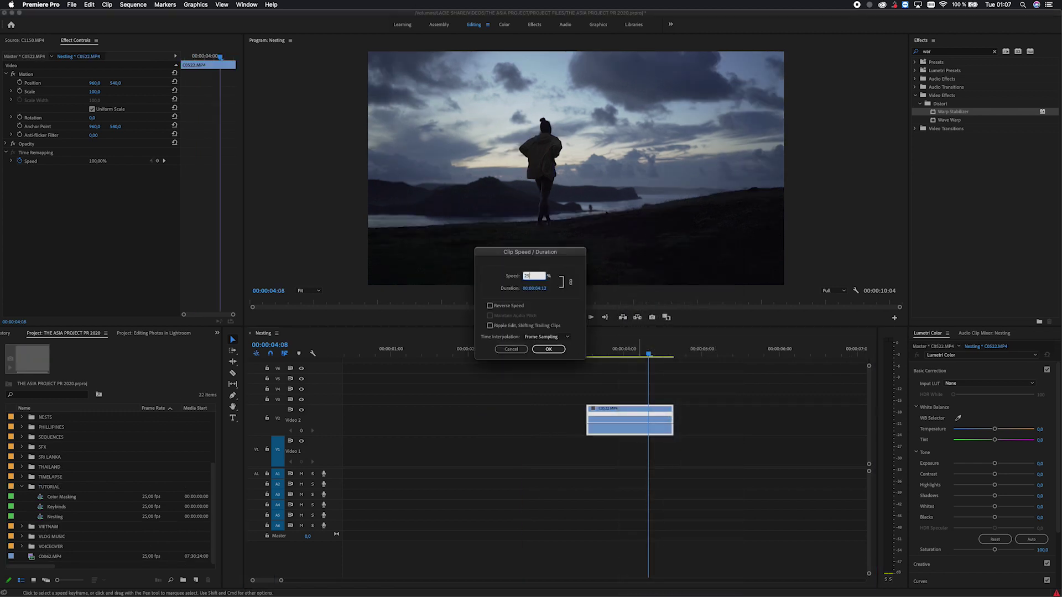
type("25")
key("Return")
key("minus")
left_click(480, 354)
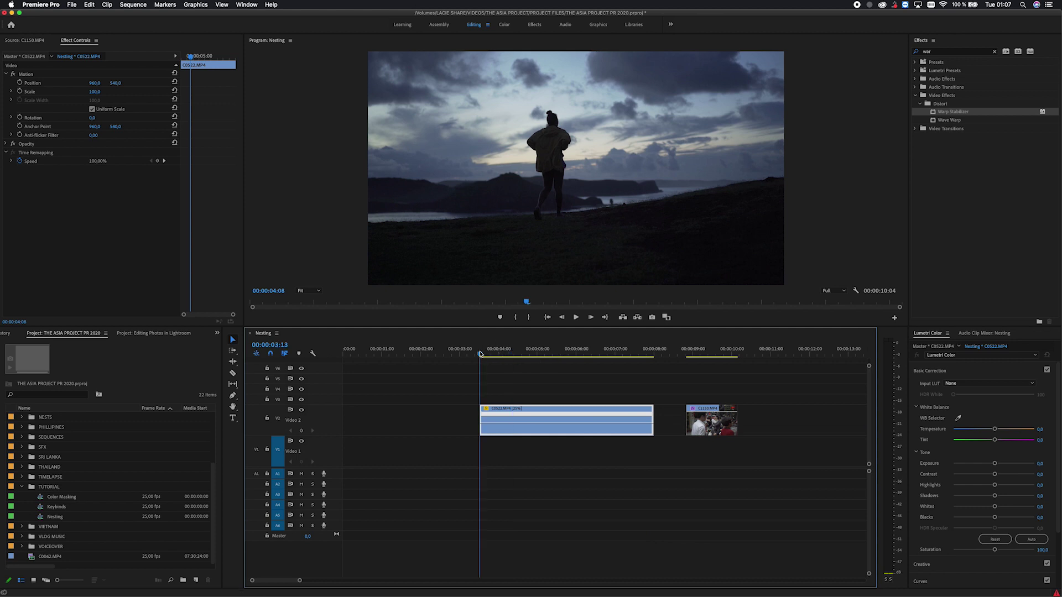
key("space")
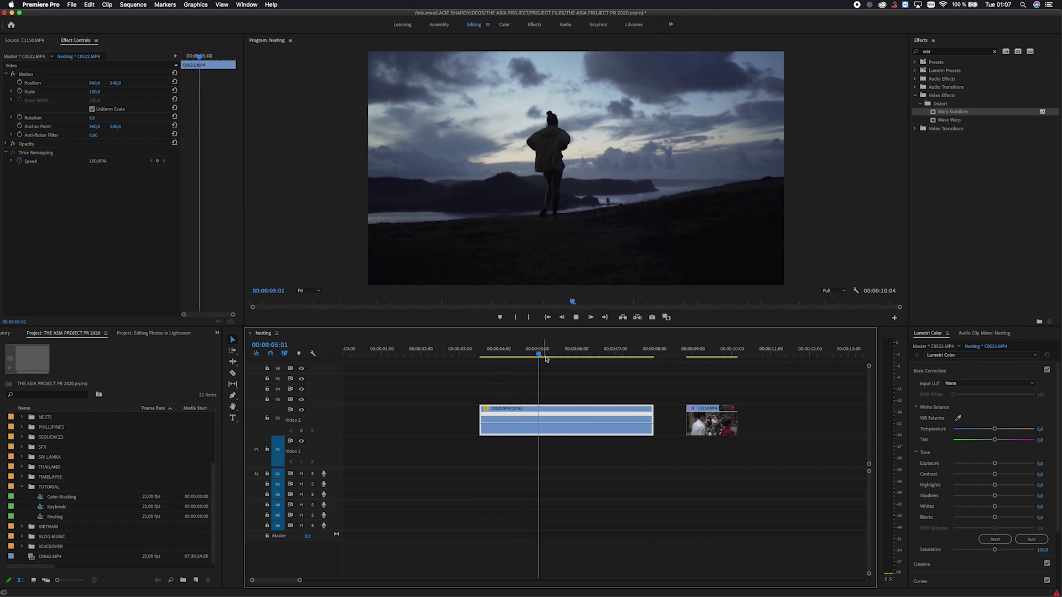
Nest the slowed clip C0522.MP4 and apply the Warp Stabilizer effect to the nested sequence.
right_click(556, 420)
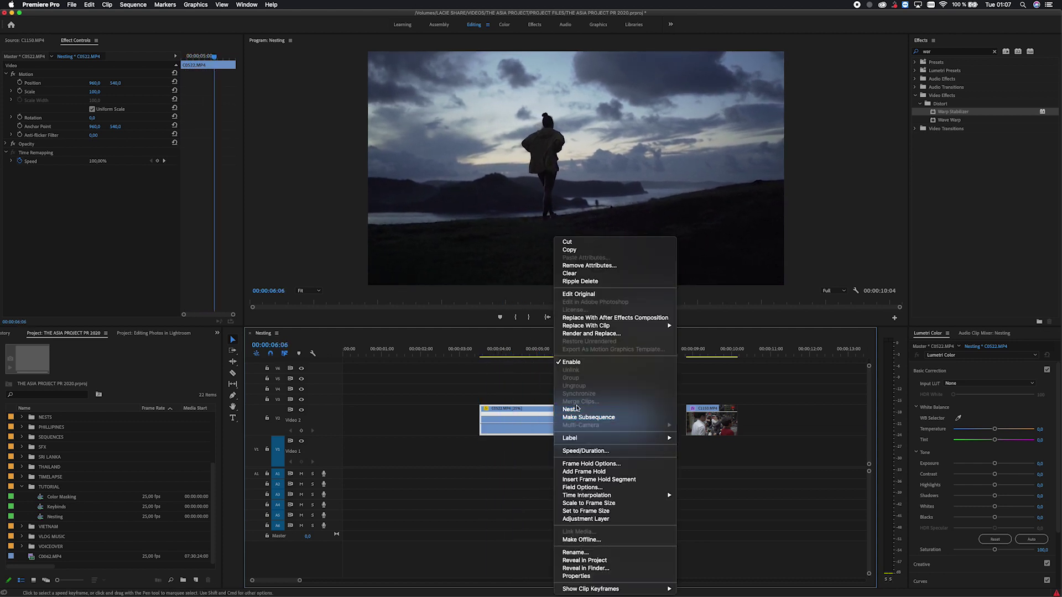
left_click(570, 410)
left_click(548, 316)
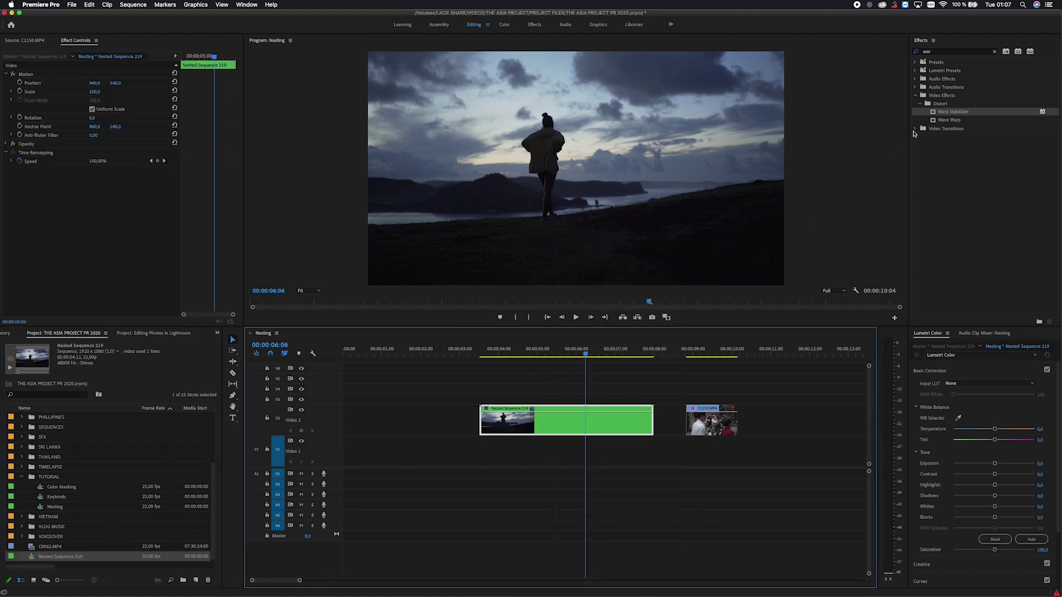
left_click(945, 113)
left_click_drag(591, 389, 543, 427)
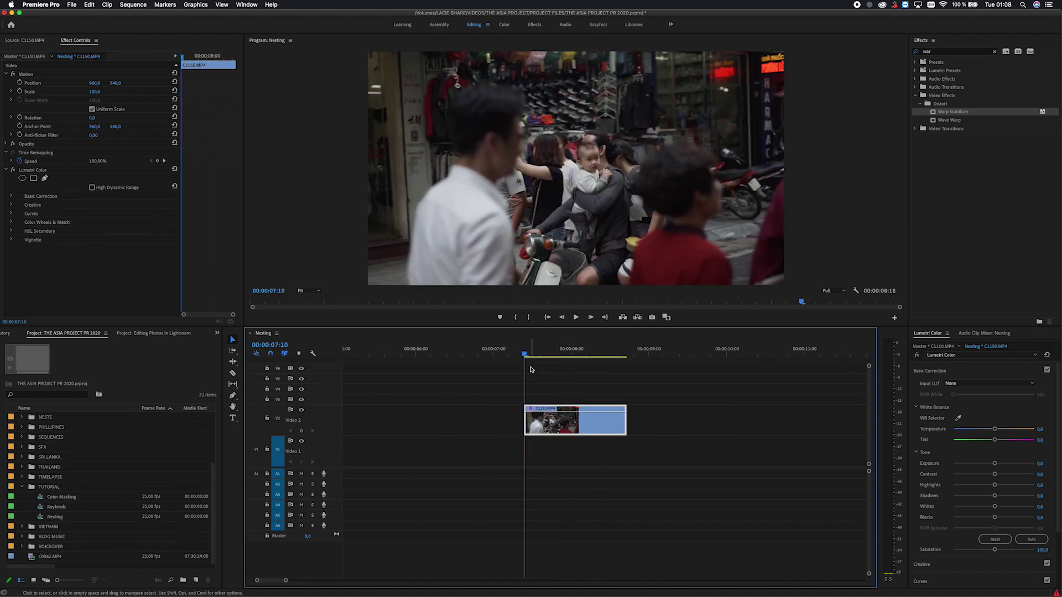
Play back the street clip C1150.MP4 from its start around 00:00:07:10.
key("space")
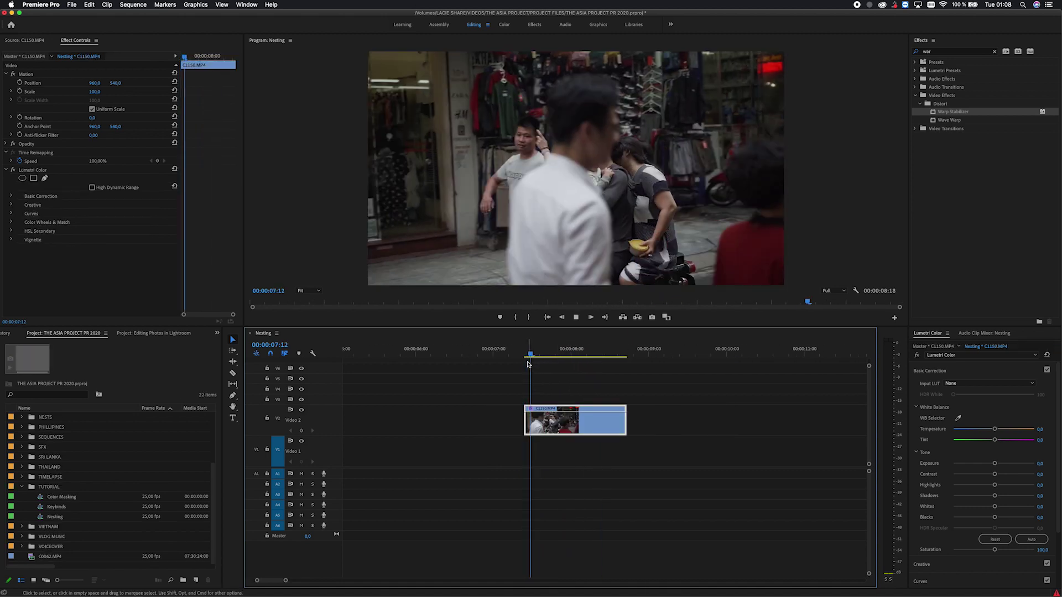
left_click(528, 350)
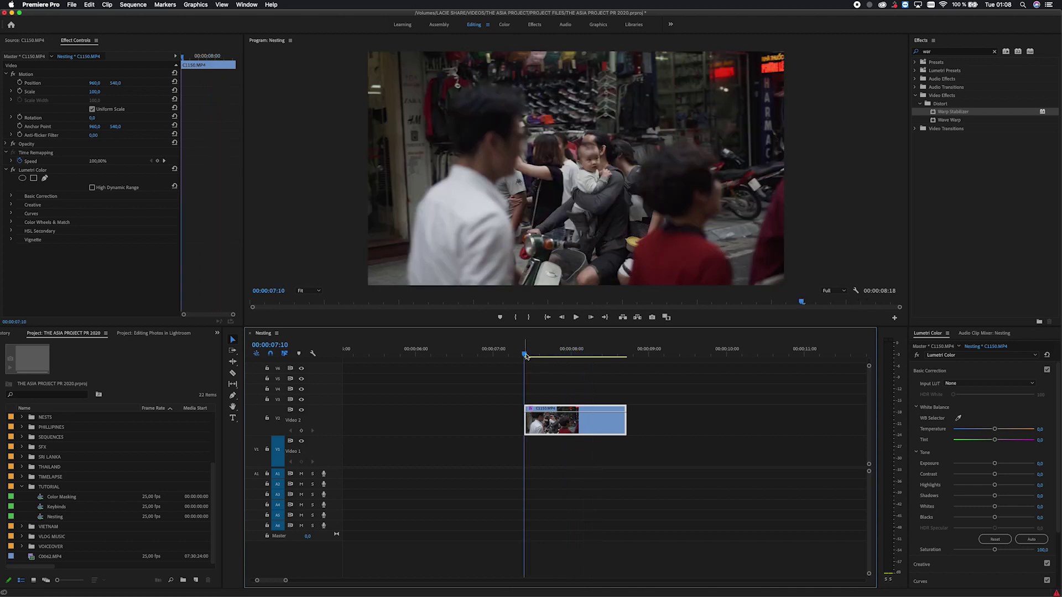
mouse_move(526, 356)
left_mouse_down()
mouse_move(542, 354)
mouse_move(527, 353)
left_mouse_up()
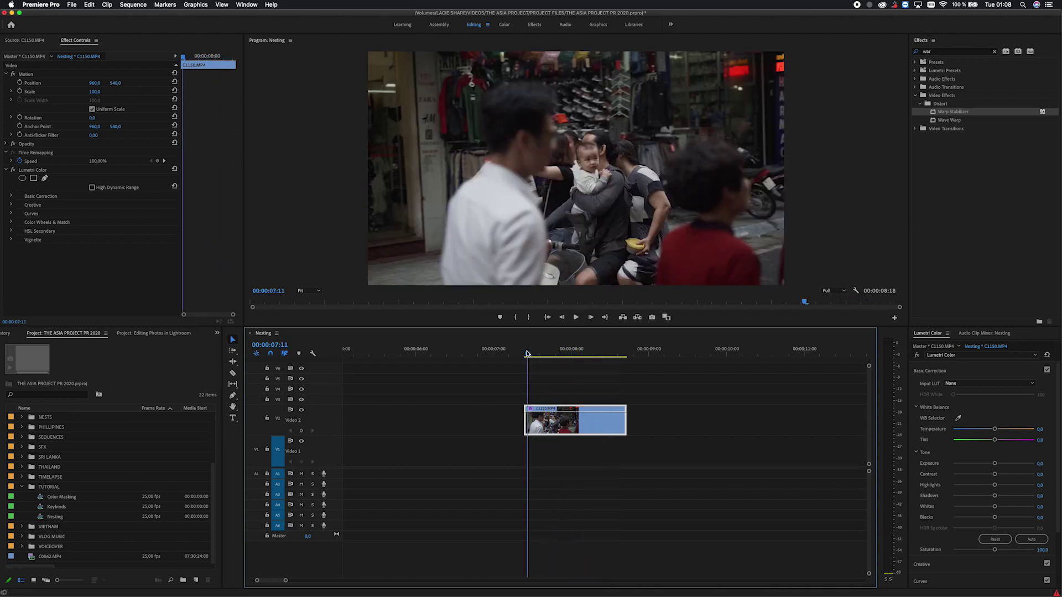
key("space")
left_click(528, 354)
key("space")
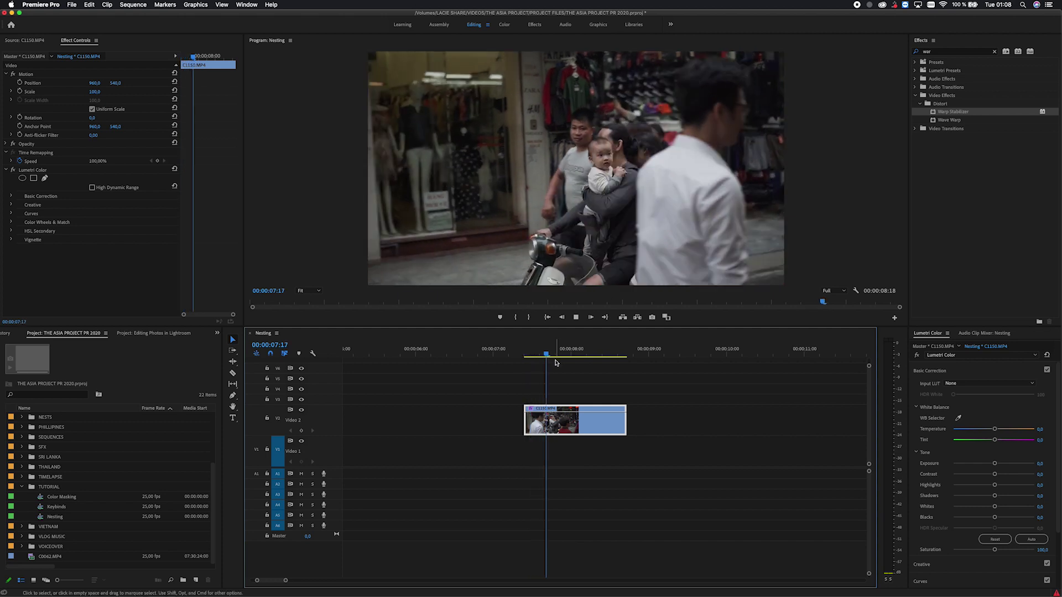
Show the Time Remapping Speed keyframes on clip C1150.MP4.
right_click(571, 416)
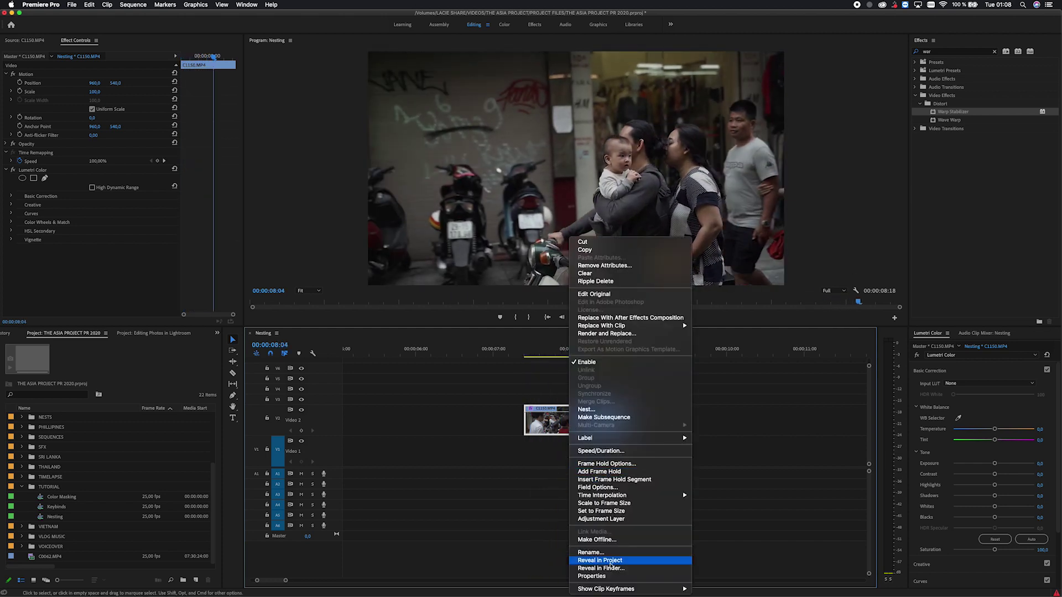
mouse_move(621, 591)
mouse_move(723, 587)
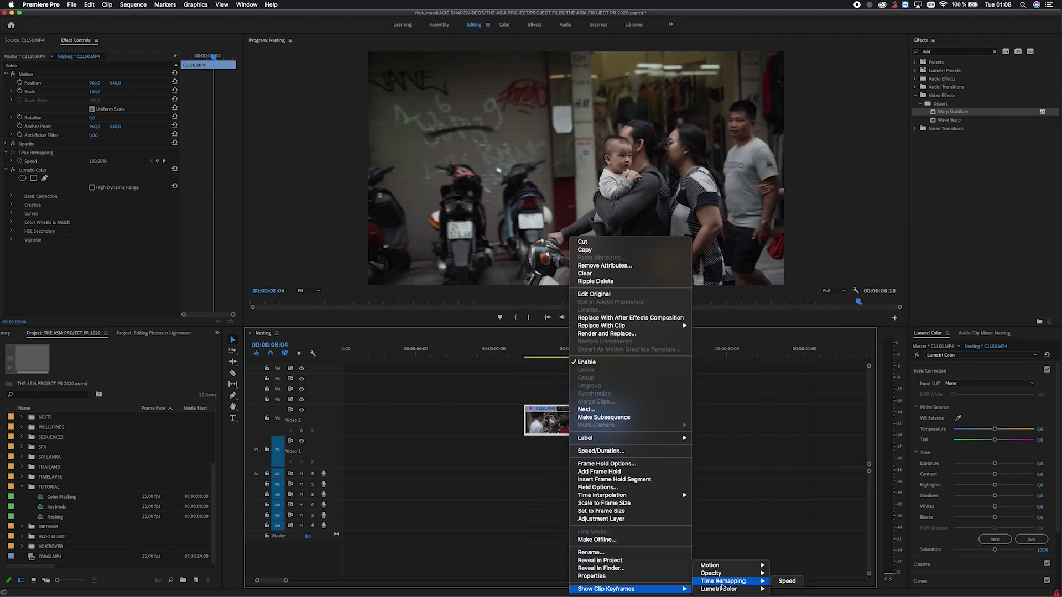
left_click(783, 582)
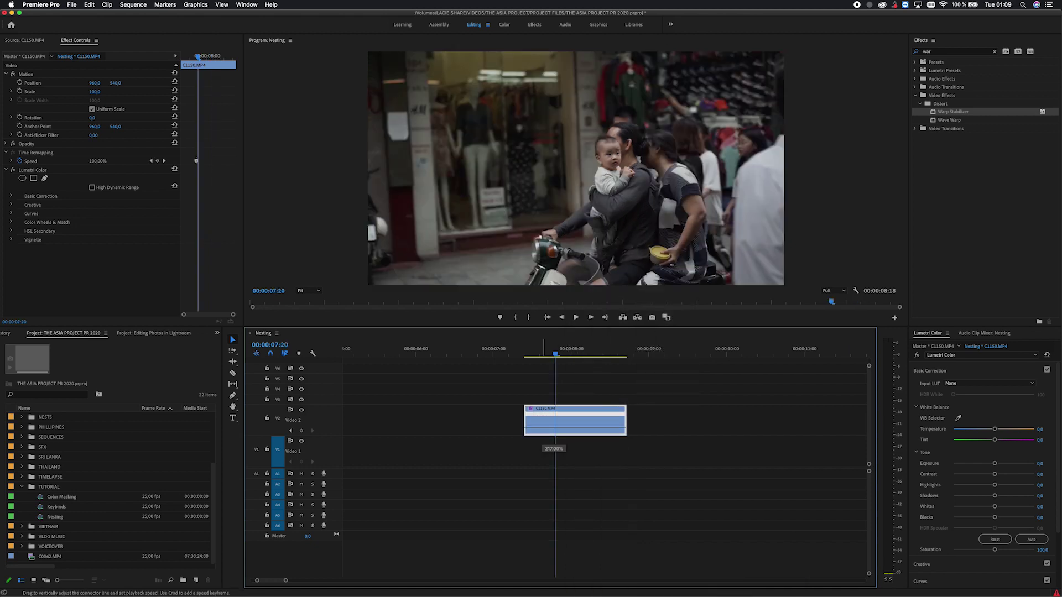
Speed up the opening of clip C1150.MP4, widen its speed keyframe into a gradual ramp, and play back the result.
left_click_drag(542, 370, 542, 346)
left_click_drag(536, 412, 511, 412)
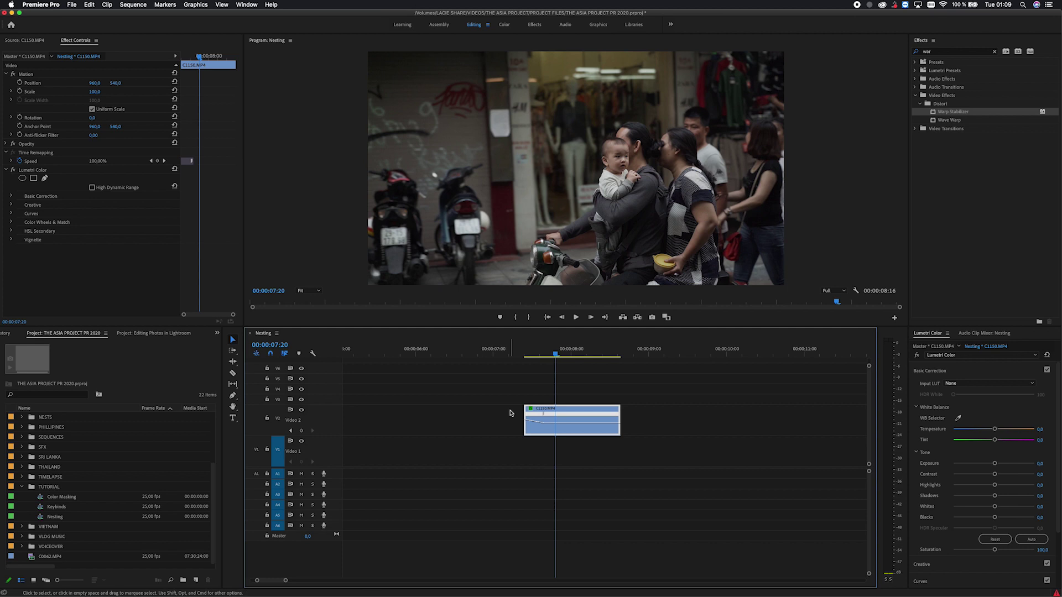
left_click(516, 354)
key("space")
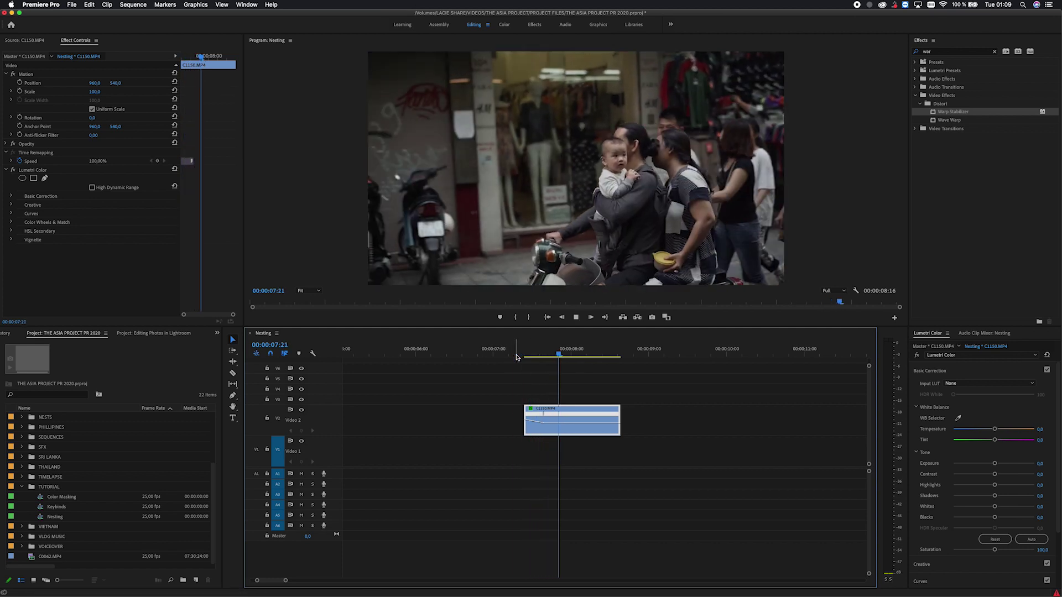
key("space")
key("space")
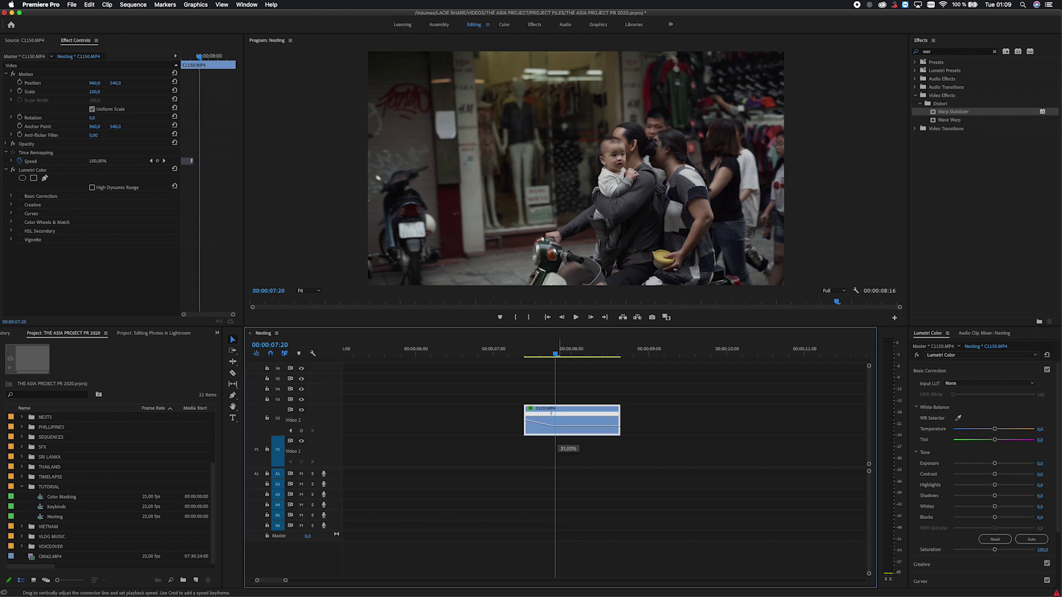
Slow clip C1150.MP4 to 25% after its opening ramp and add a second speed keyframe at 00:00:09:05.
left_click_drag(555, 439, 560, 455)
key("minus")
left_click_drag(593, 356, 634, 362)
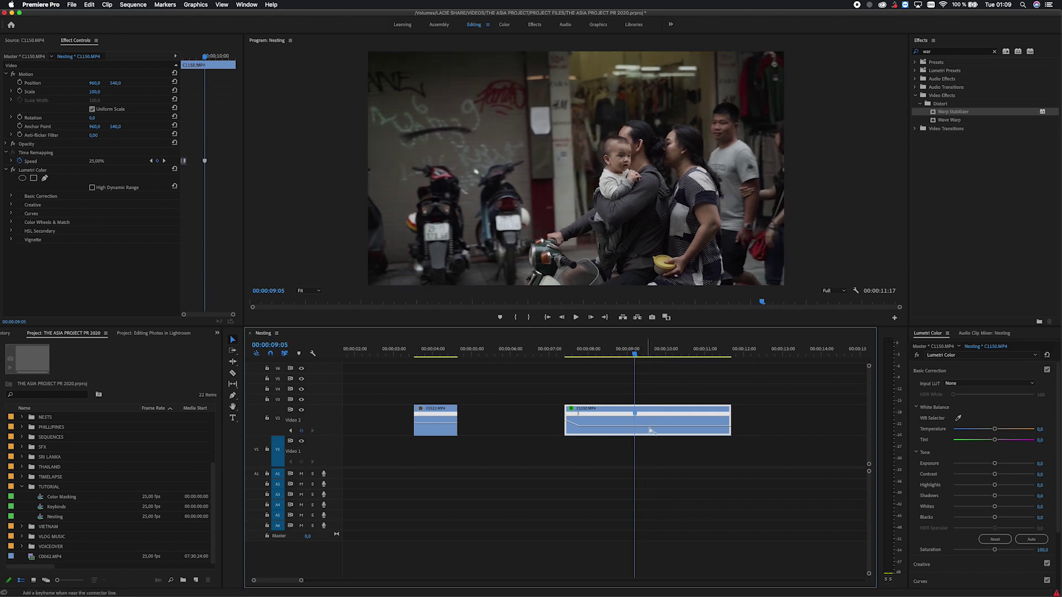
Speed up the ending of clip C1150.MP4 to 197%, widen its second speed keyframe into a ramp, and play back the clip.
left_click_drag(656, 421, 653, 377)
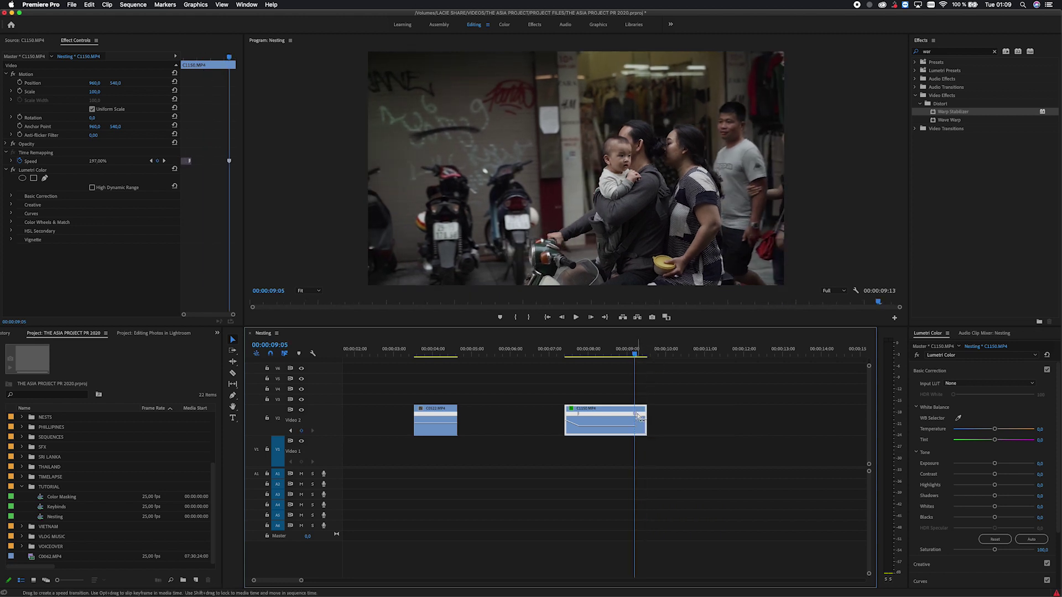
left_click_drag(636, 414, 658, 414)
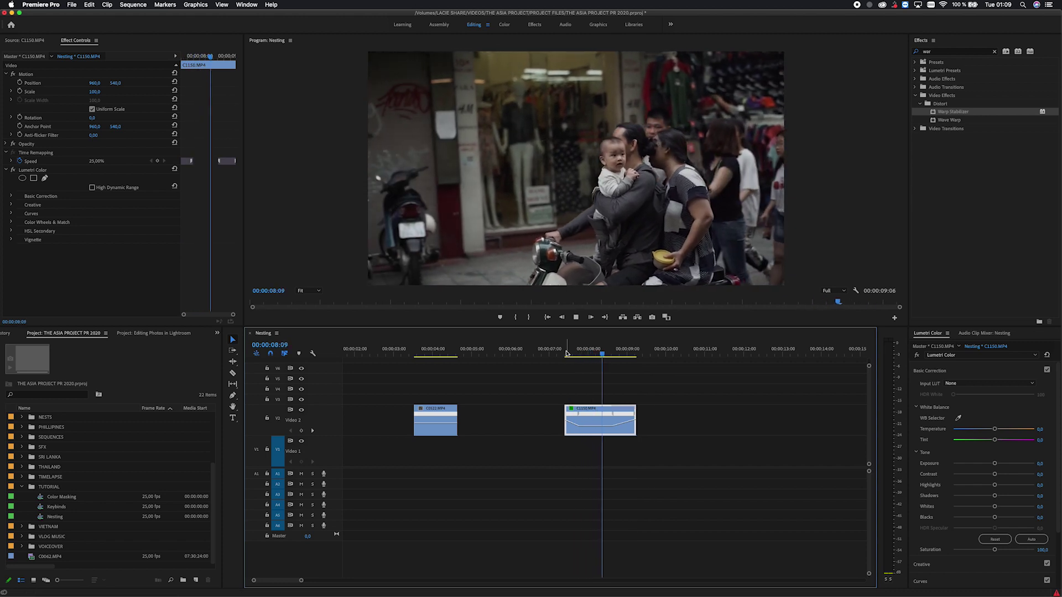
left_click(564, 346)
key("space")
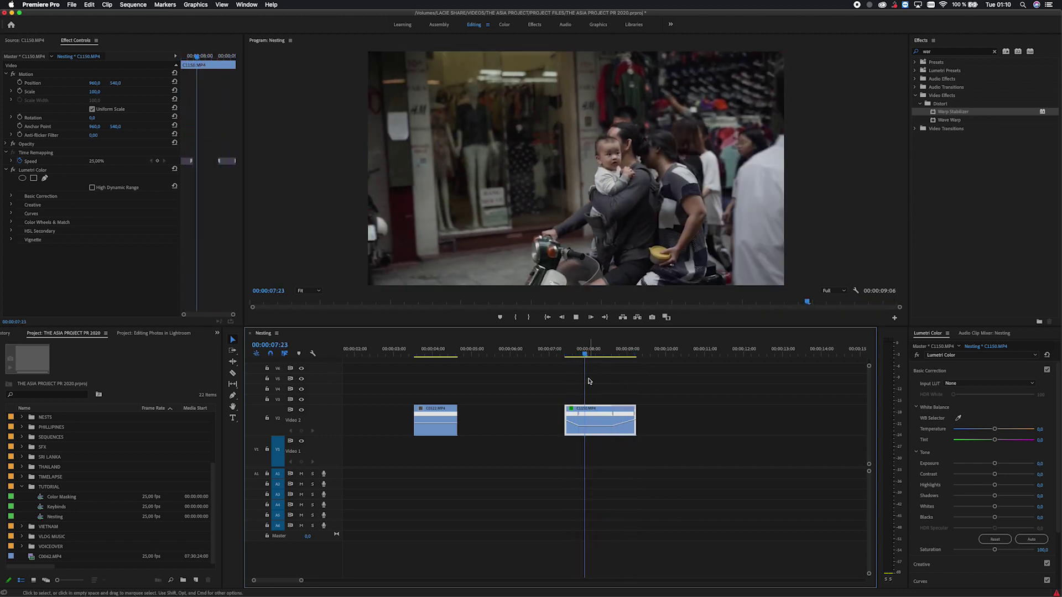
key("space")
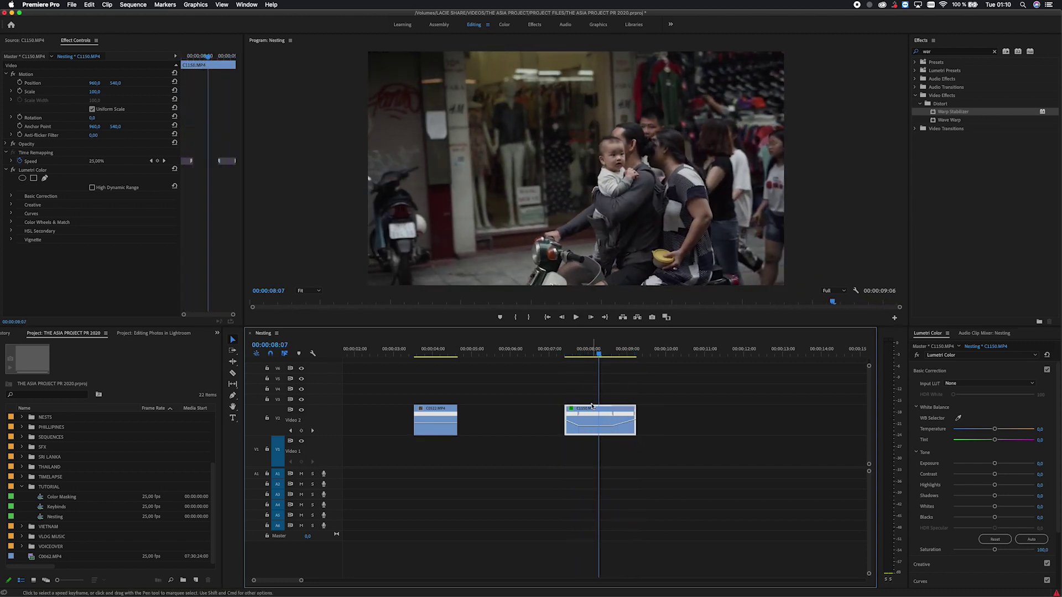
Try to animate a zoom directly on the speed-ramped clip with Scale keyframes at 00:00:07:22 and 00:00:08:13.
key("shift+Left")
key("shift+Left")
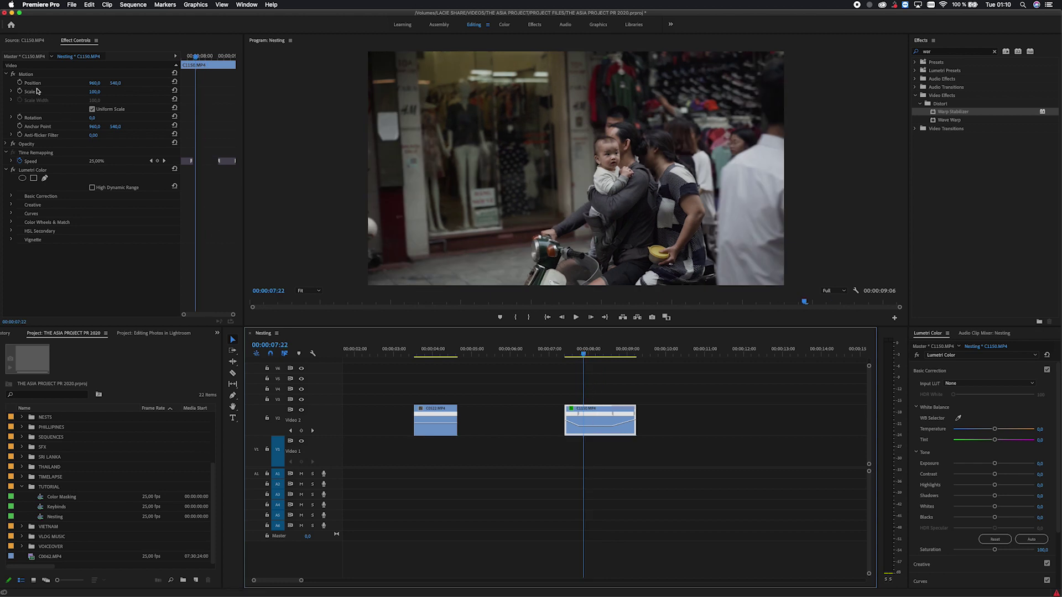
left_click(20, 92)
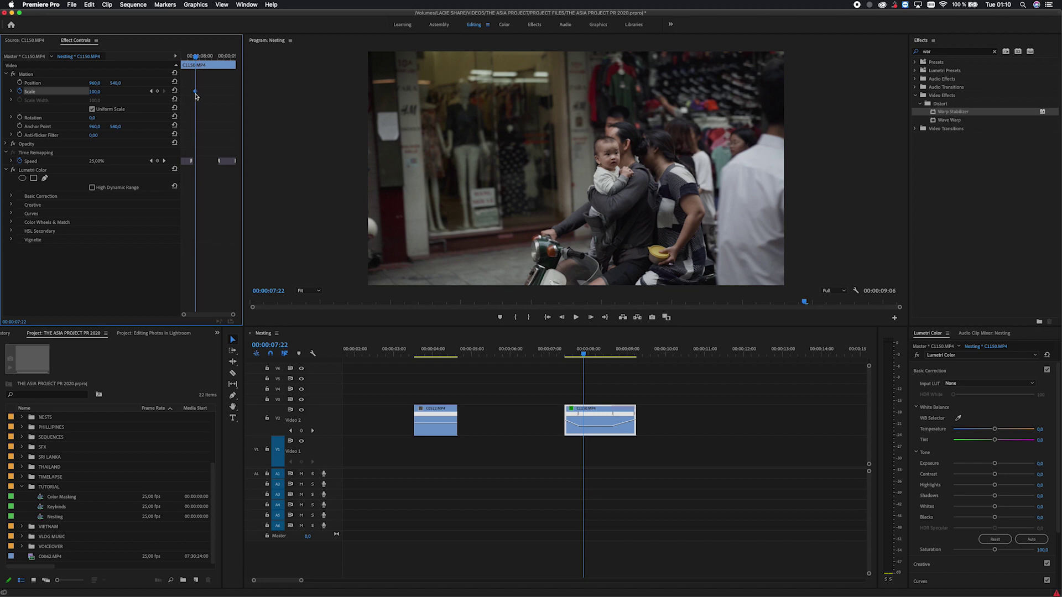
left_click_drag(195, 60, 215, 59)
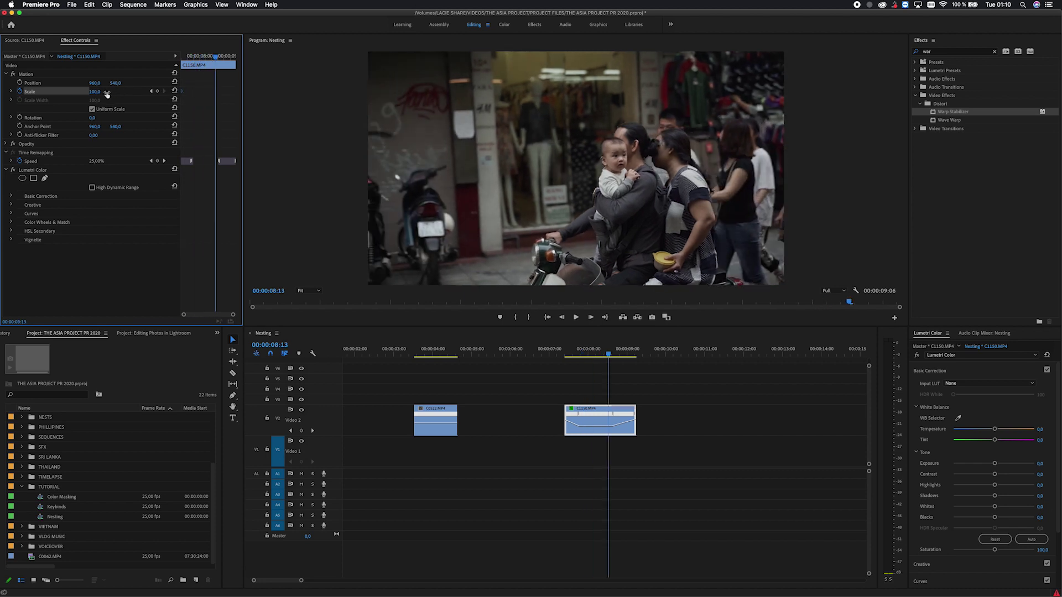
key("Return")
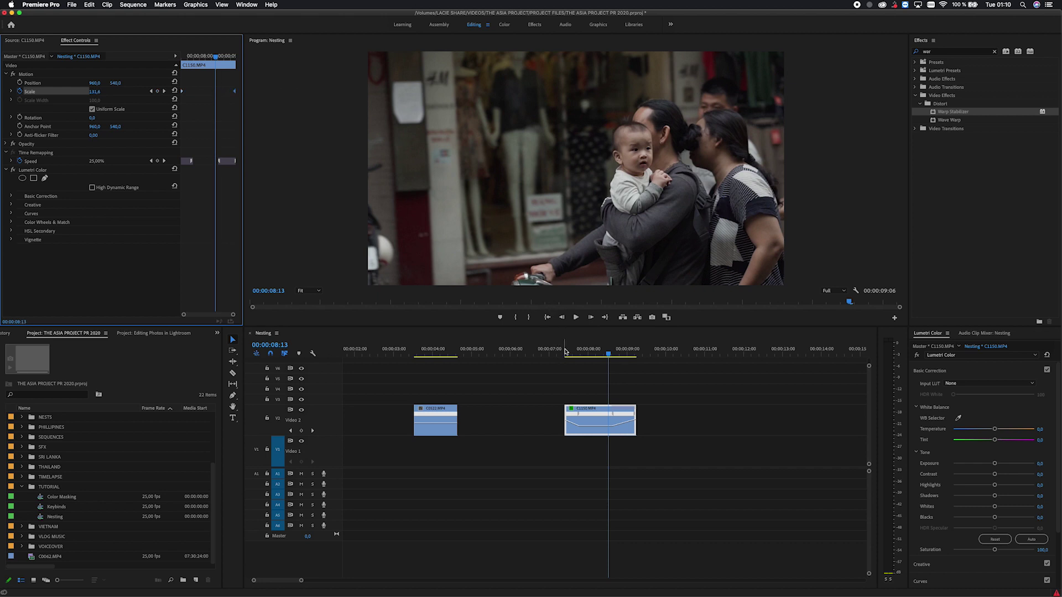
Play back clip C1150.MP4 from its start to check how the Scale keyframes behave with the speed ramp.
left_click_drag(216, 58, 170, 67)
key("space")
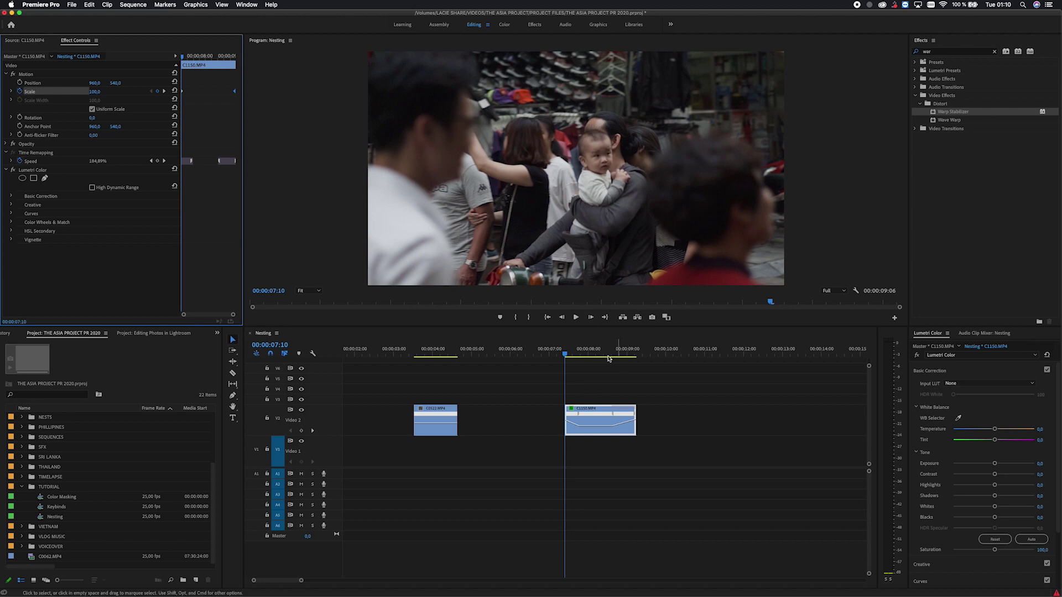
left_click(567, 353)
key("space")
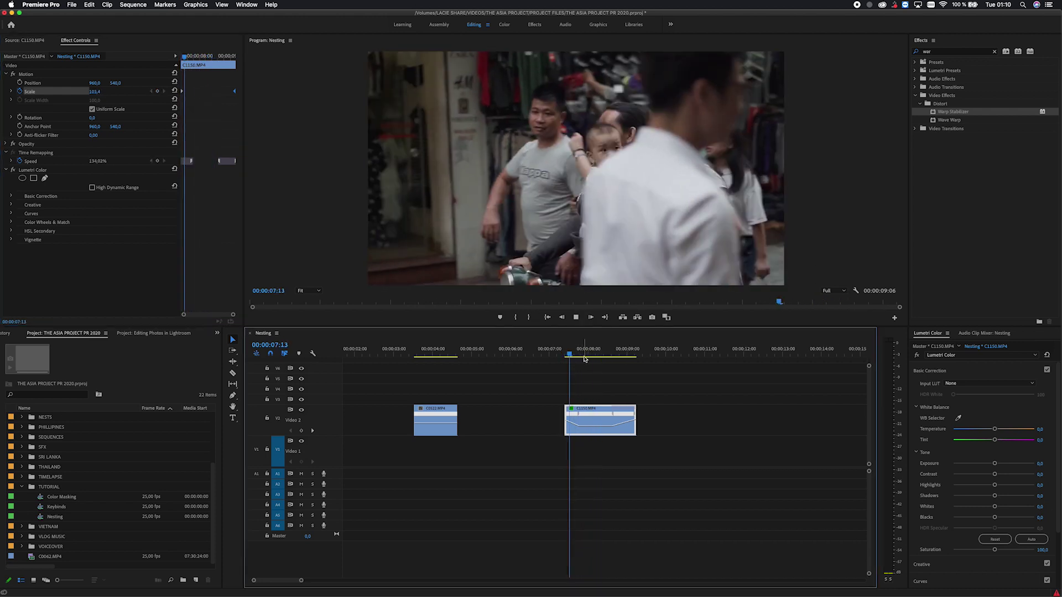
left_click(572, 353)
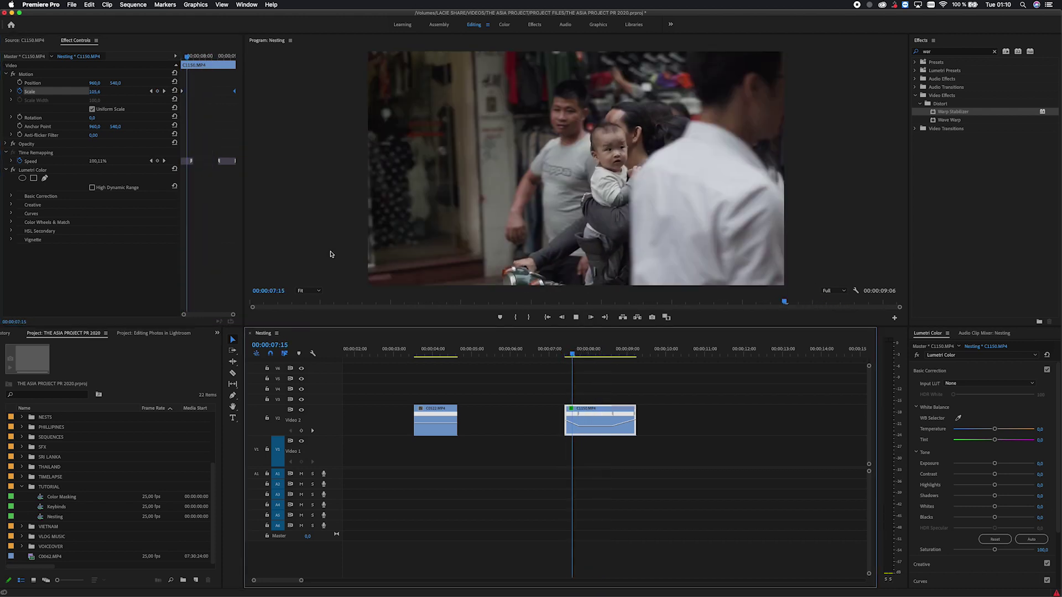
key("space")
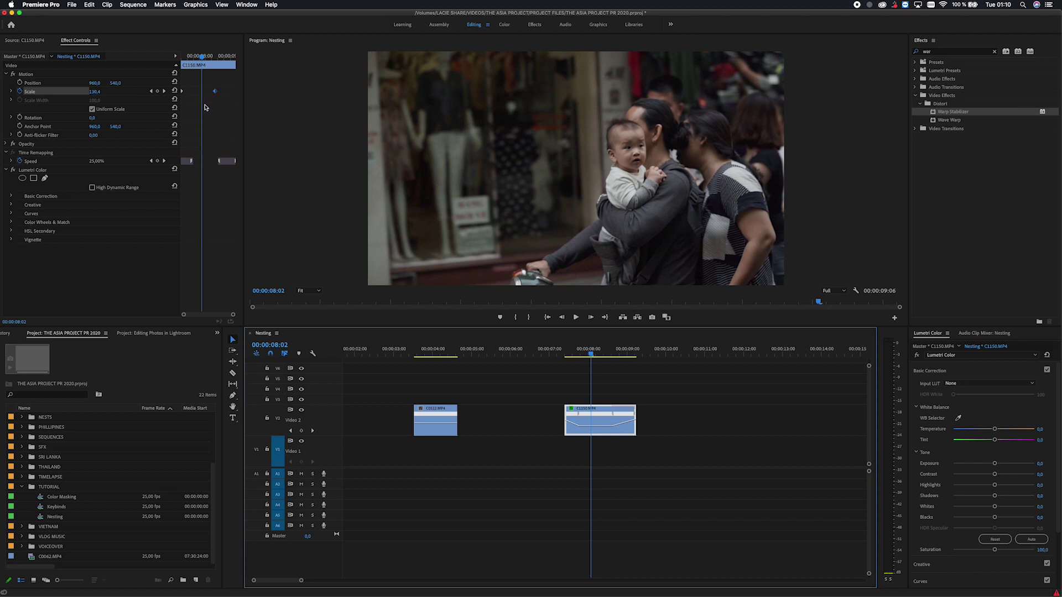
Delete the Scale keyframes from clip C1150.MP4 and play back the speed ramp from the clip's start.
key("Delete")
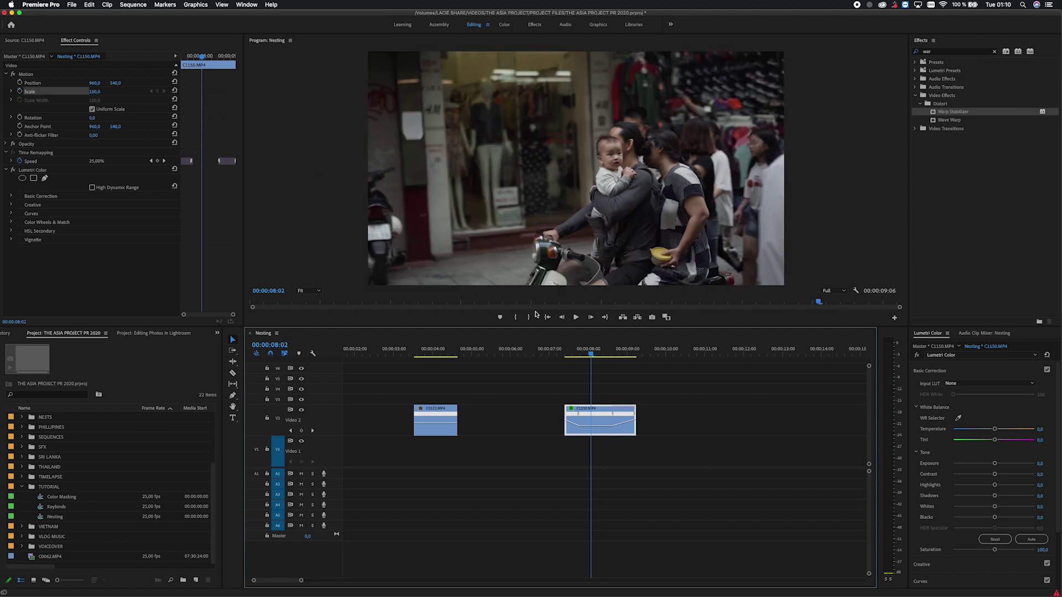
key("space")
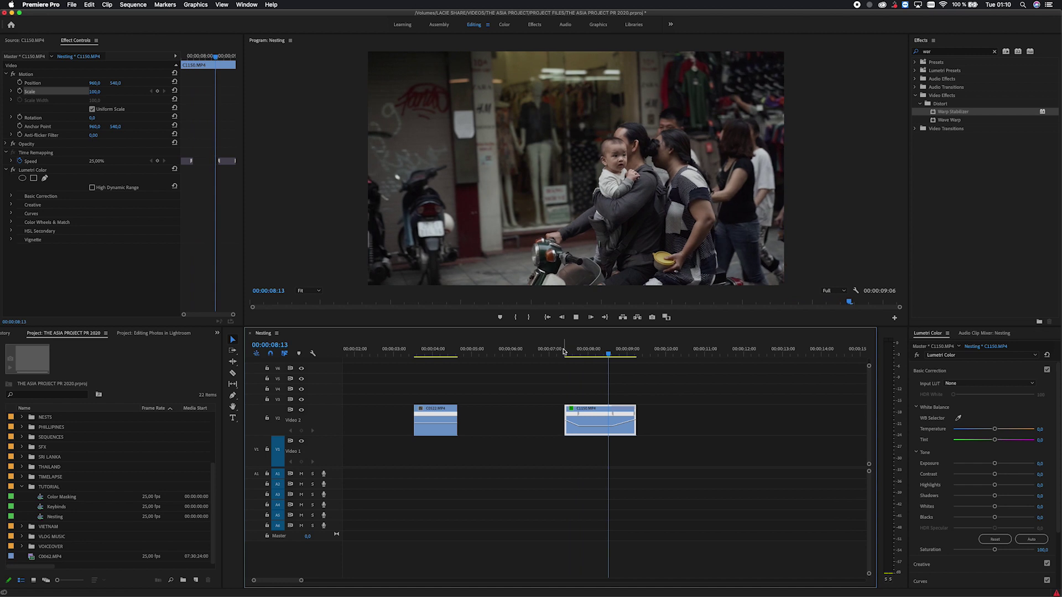
left_click(566, 355)
key("space")
Nest the speed-ramped clip C1150.MP4 into its own sequence with the default name.
right_click(594, 420)
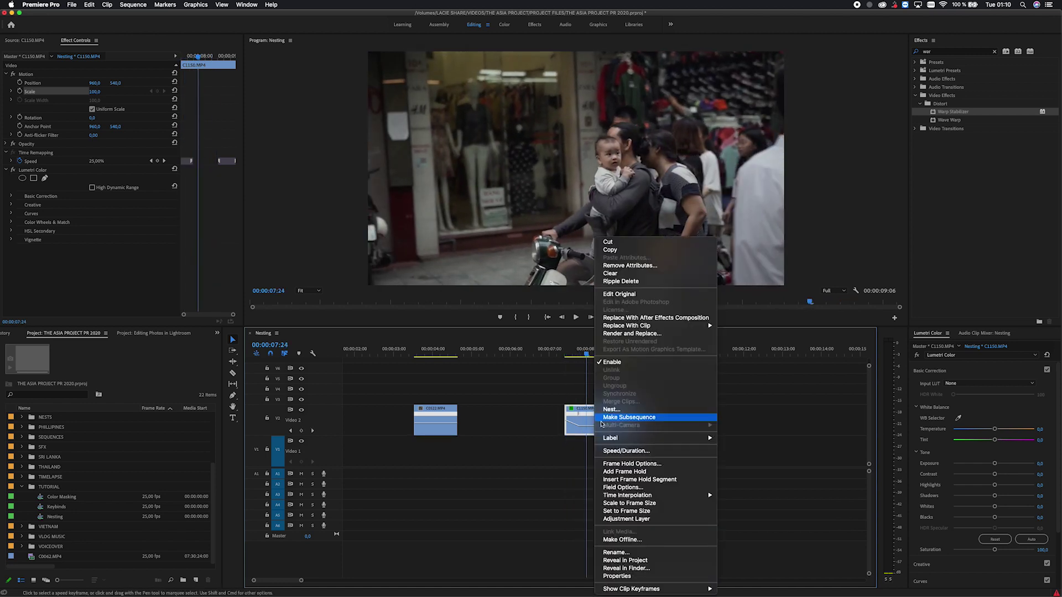
left_click(611, 409)
left_click(546, 314)
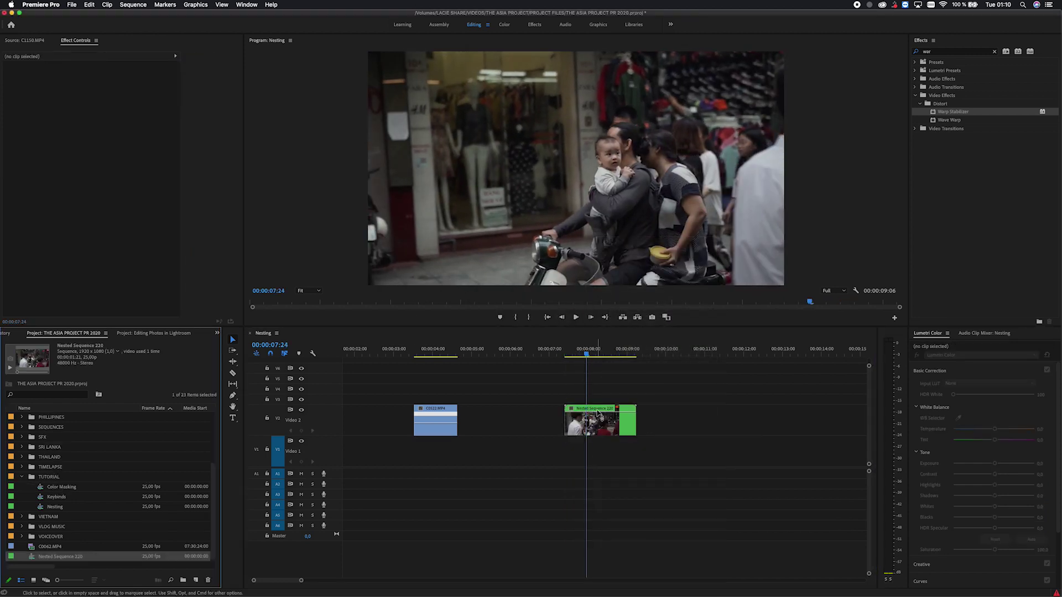
Keyframe the nested sequence's Scale from its start, raising it to 150, and play back the zoom.
left_click(20, 91)
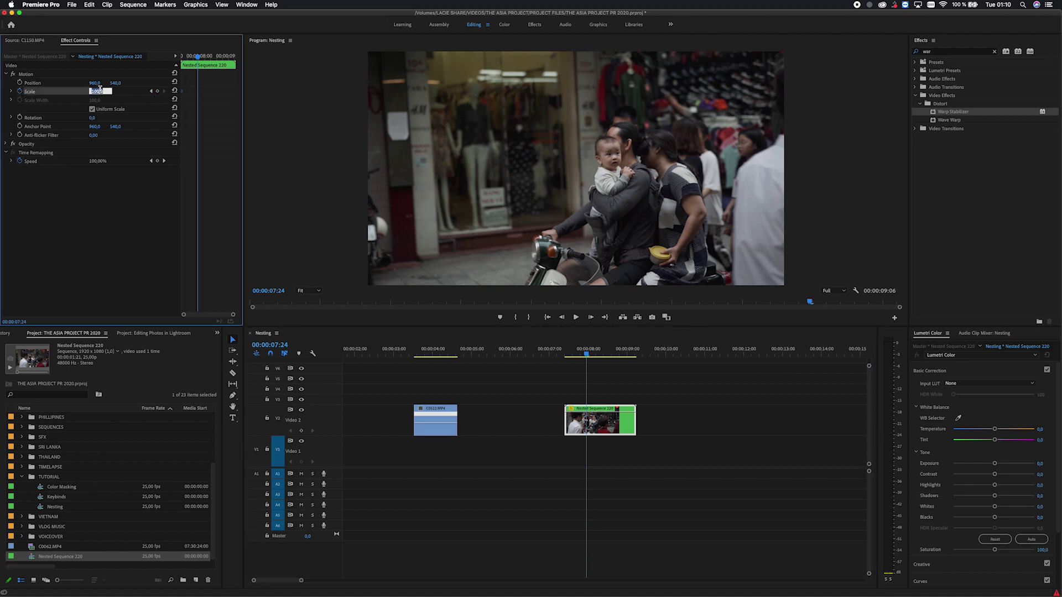
type("150")
key("Return")
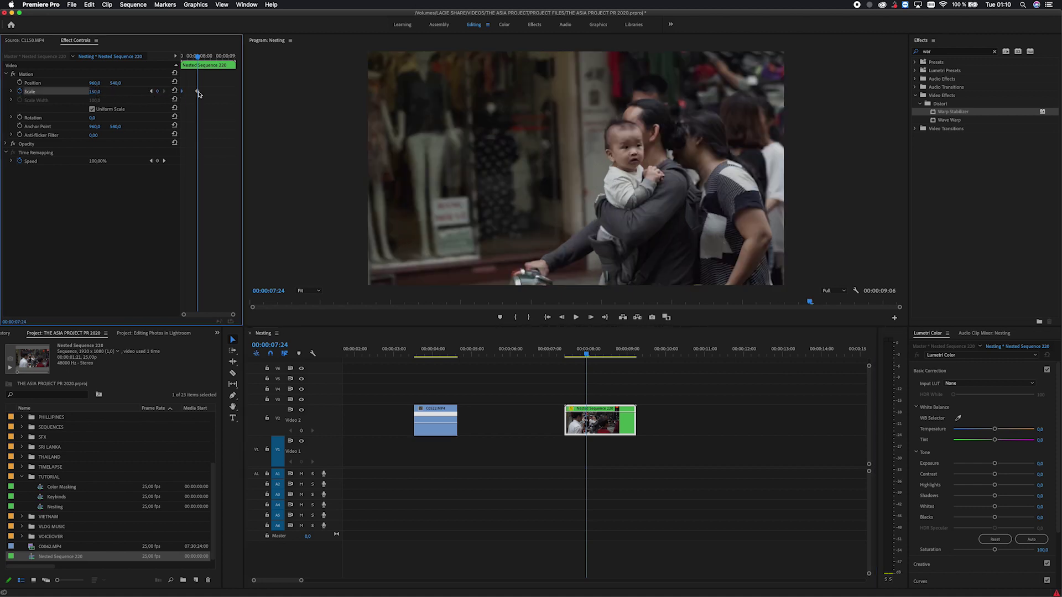
left_click(561, 351)
key("space")
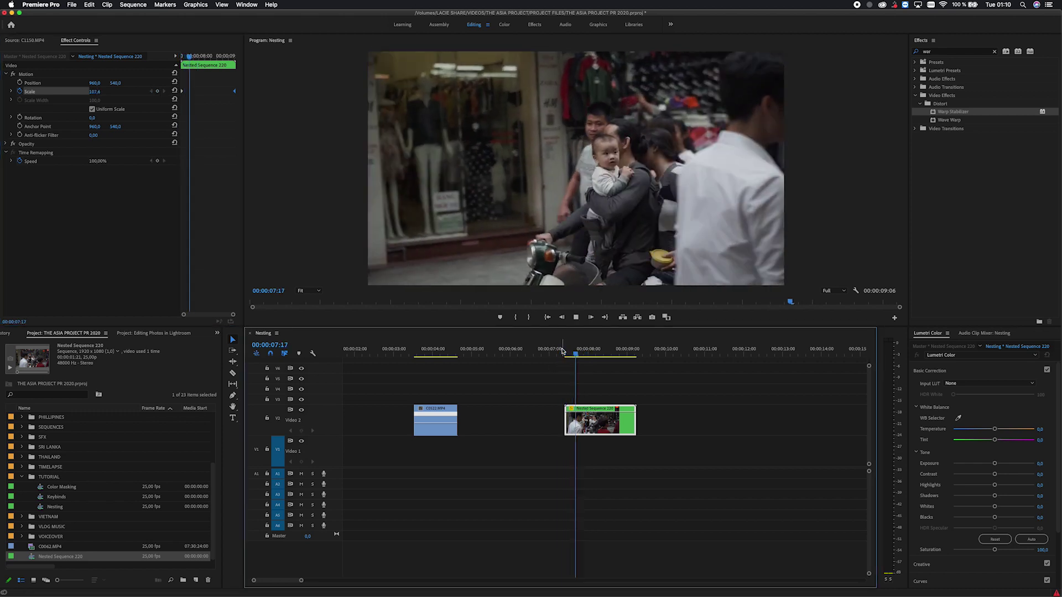
left_click(561, 354)
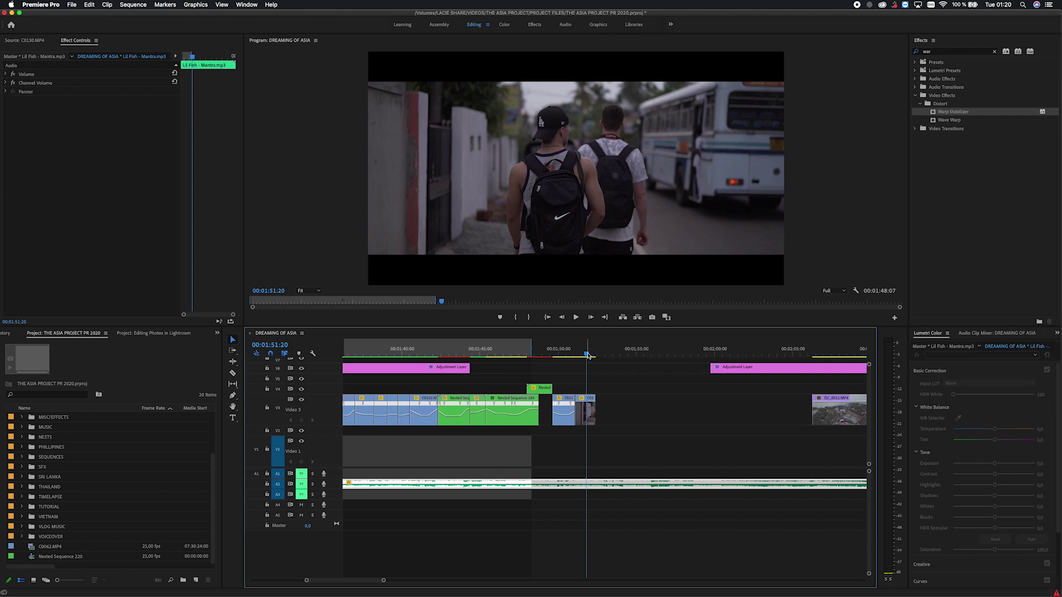
Select clip C0216.MP4 in the DREAMING OF ASIA sequence and scrub through it around 00:01:51:16.
mouse_move(588, 356)
left_mouse_down()
mouse_move(482, 367)
mouse_move(583, 366)
left_mouse_up()
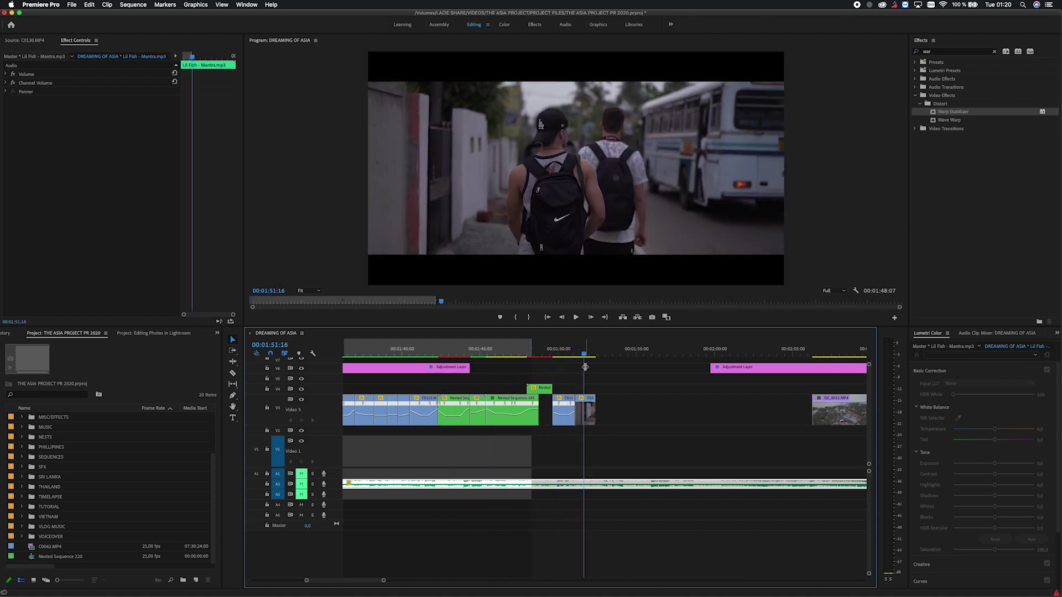
left_click(582, 411)
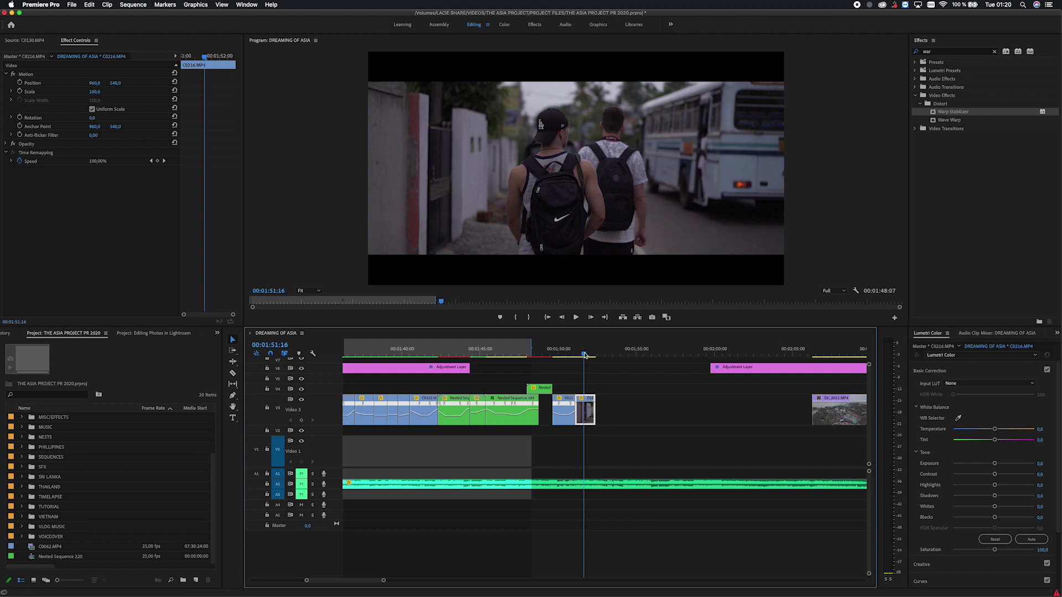
left_click_drag(584, 355, 588, 357)
left_click(586, 411)
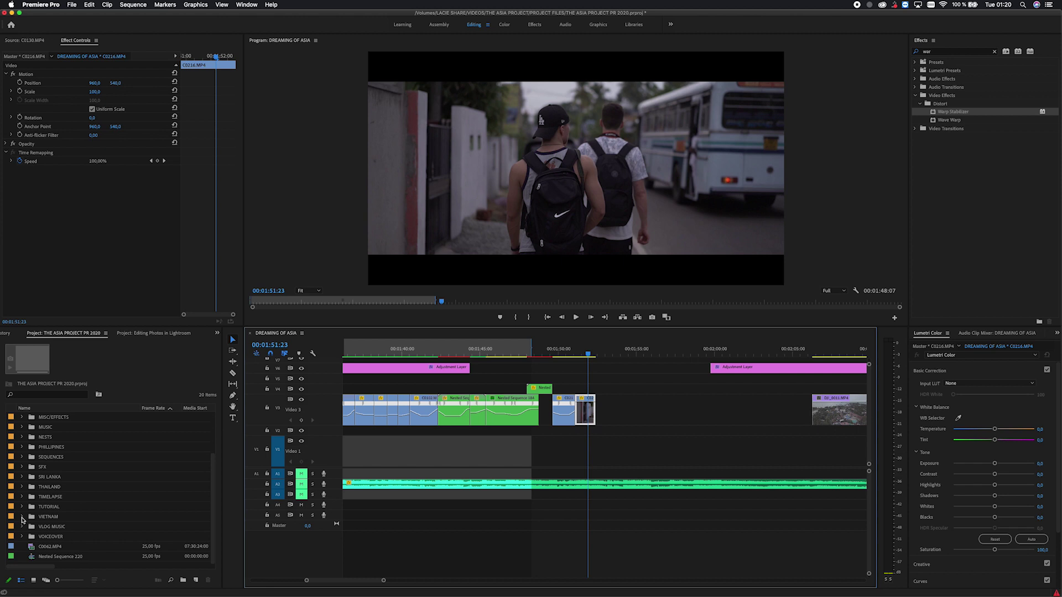
Open clip C0131.MP4 from the MAY 9 HANOI bin inside the VIETNAM bin and preview its footage.
left_click(22, 518)
scroll(27, 531, "down", 3)
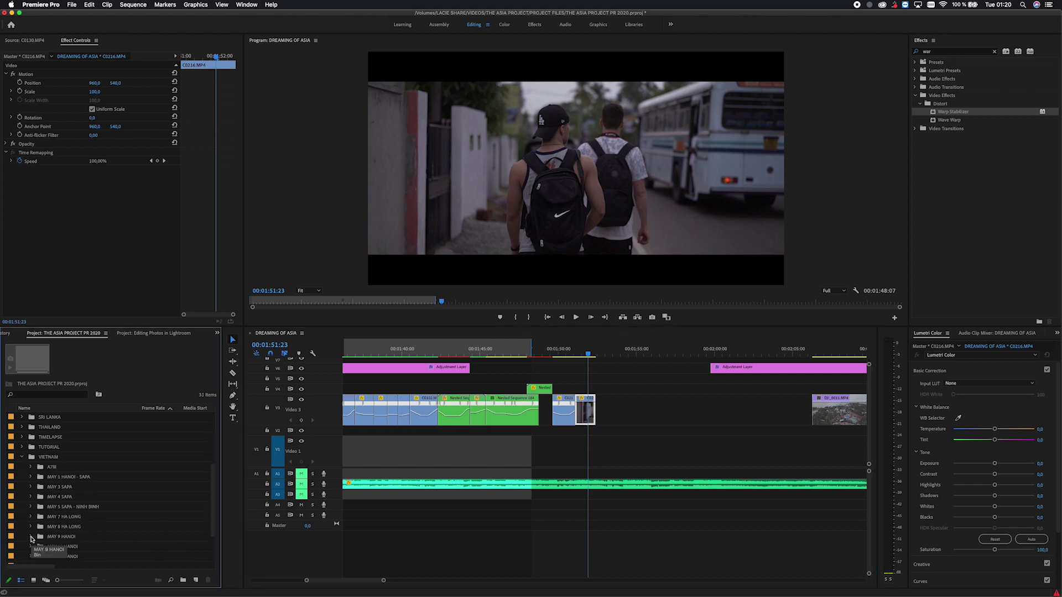
left_click(32, 539)
scroll(64, 537, "down", 3)
double_click(67, 507)
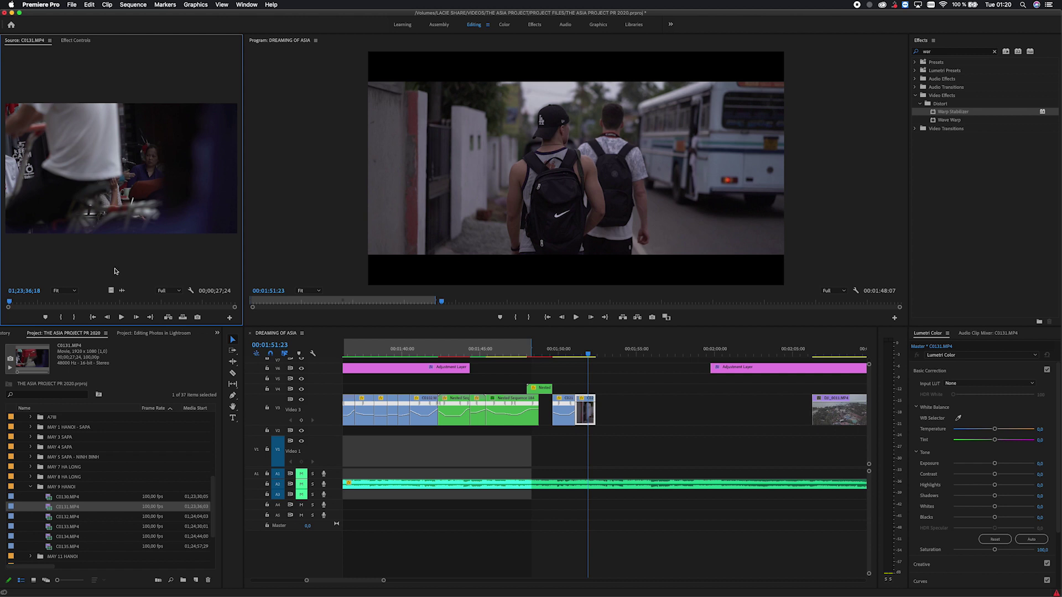
left_click(121, 316)
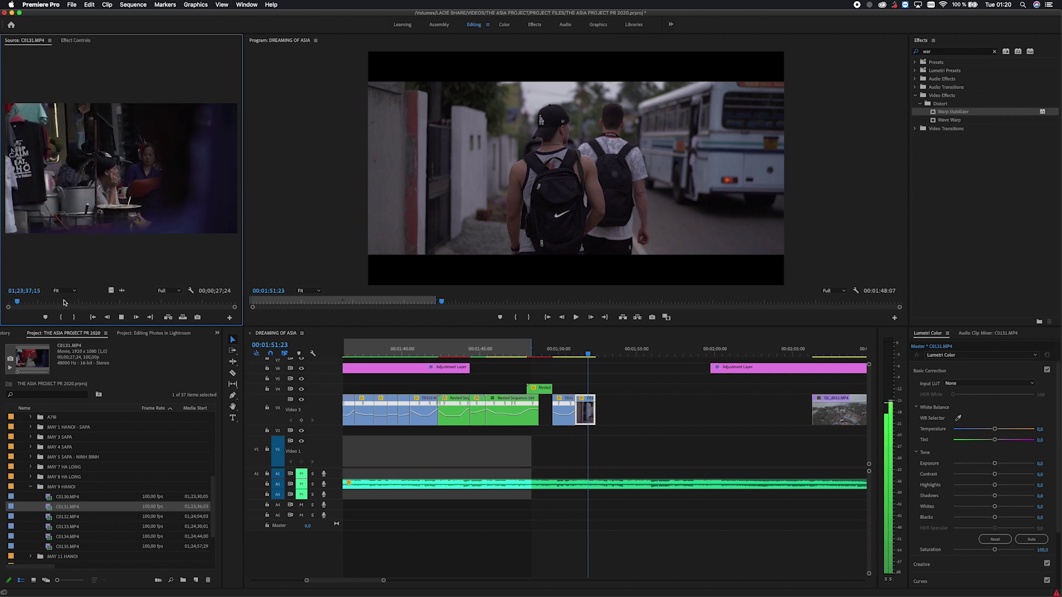
left_click(31, 304)
left_click_drag(30, 305, 5, 306)
Place clip C0131.MP4 on Video 1 after the existing clips, cut it at 00:01:56:05, and delete the part before the cut.
left_click_drag(68, 508, 590, 451)
key("minus")
left_click_drag(597, 354, 630, 357)
key("c")
left_click(629, 447)
key("v")
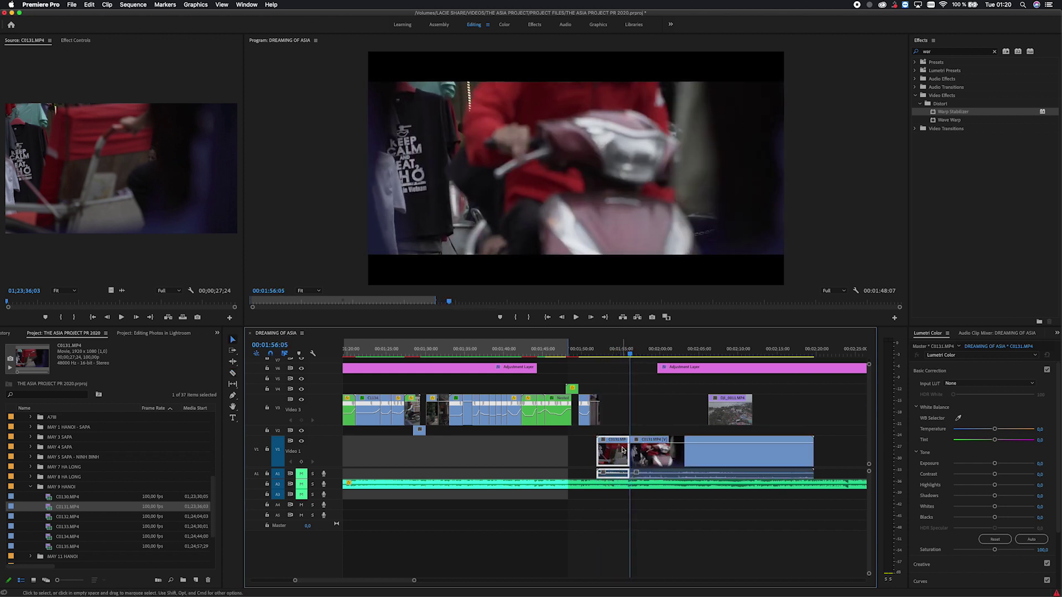
key("Delete")
Cut clip C0131.MP4 at 00:01:58:00 and delete everything after the cut.
left_click_drag(626, 355, 644, 355)
key("c")
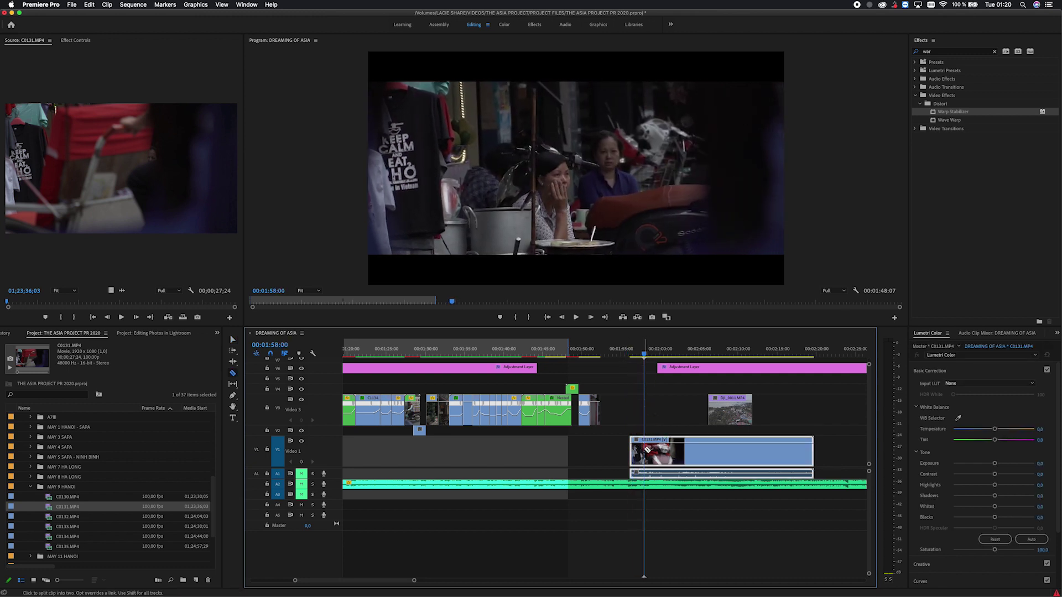
left_click(645, 450)
key("v")
left_click(651, 449)
key("Delete")
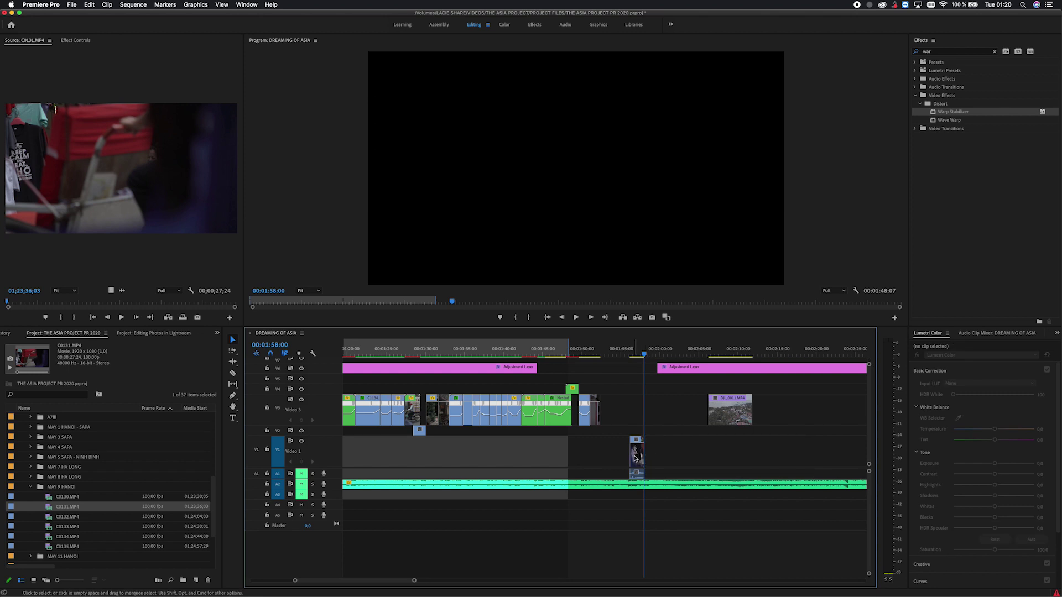
Move the trimmed clip C0131.MP4 to Video 3 directly behind clip C0216.MP4 and play it back.
left_click_drag(635, 457, 607, 400)
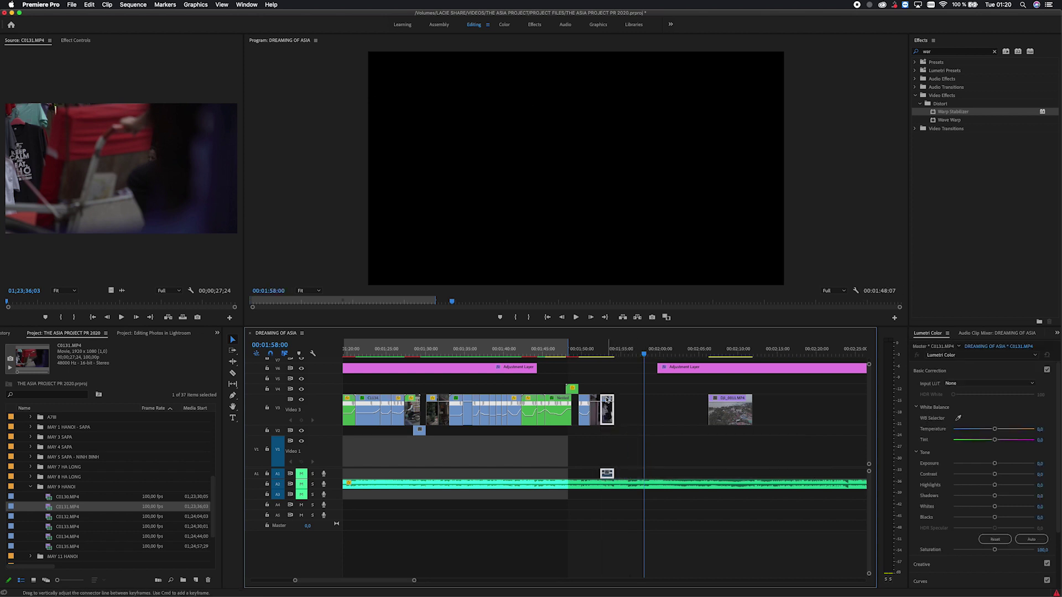
left_click(604, 350)
key("equal")
key("equal")
right_click(608, 415)
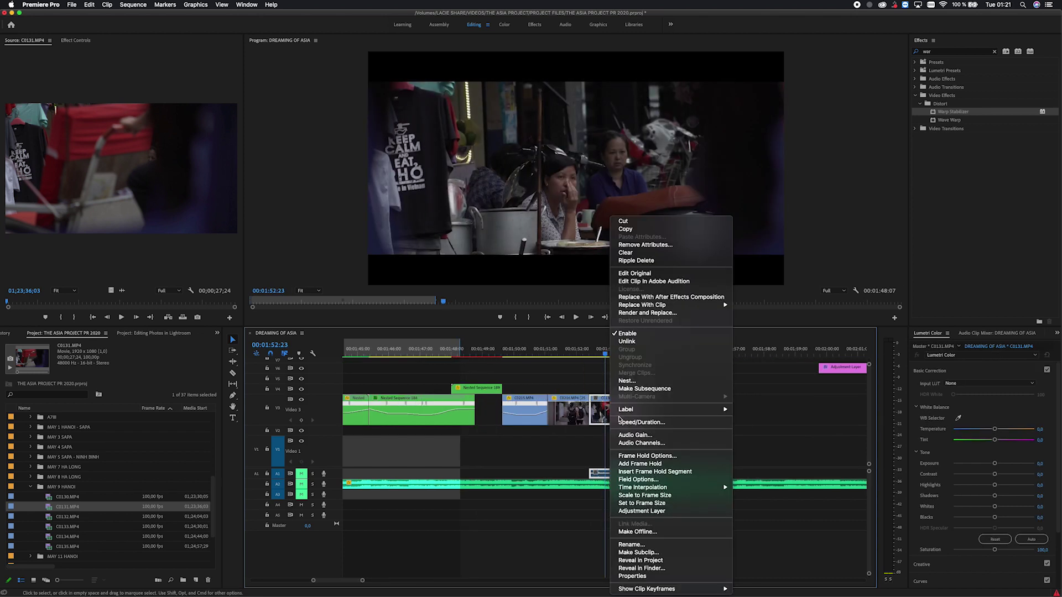
left_click(601, 417)
left_click(591, 354)
key("space")
key("space")
Unlink the audio of clip C0131.MP4, delete it, and play back the edit from 00:01:52:03.
right_click(607, 415)
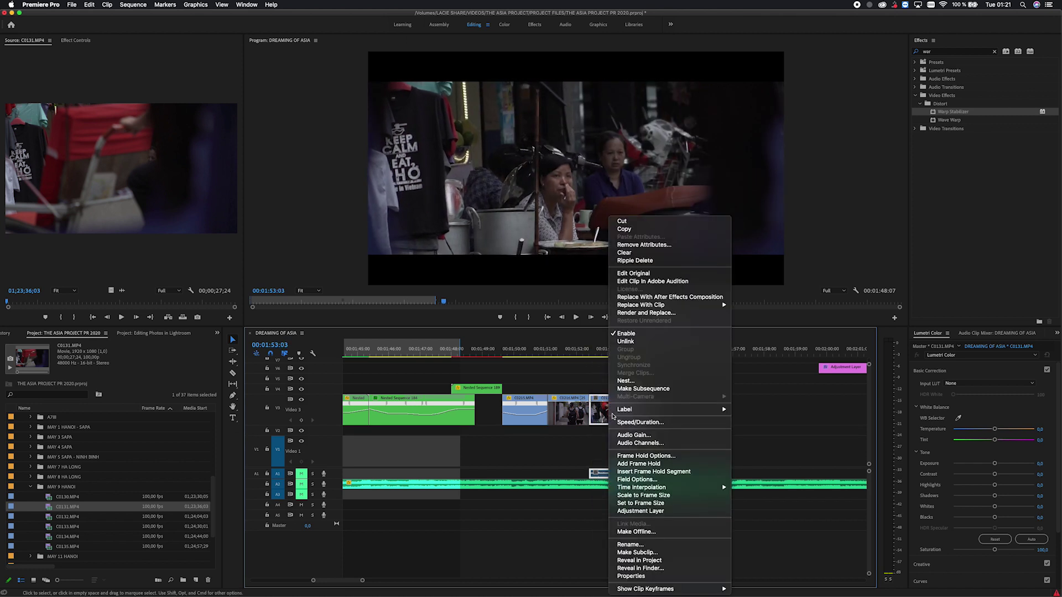
left_click(626, 342)
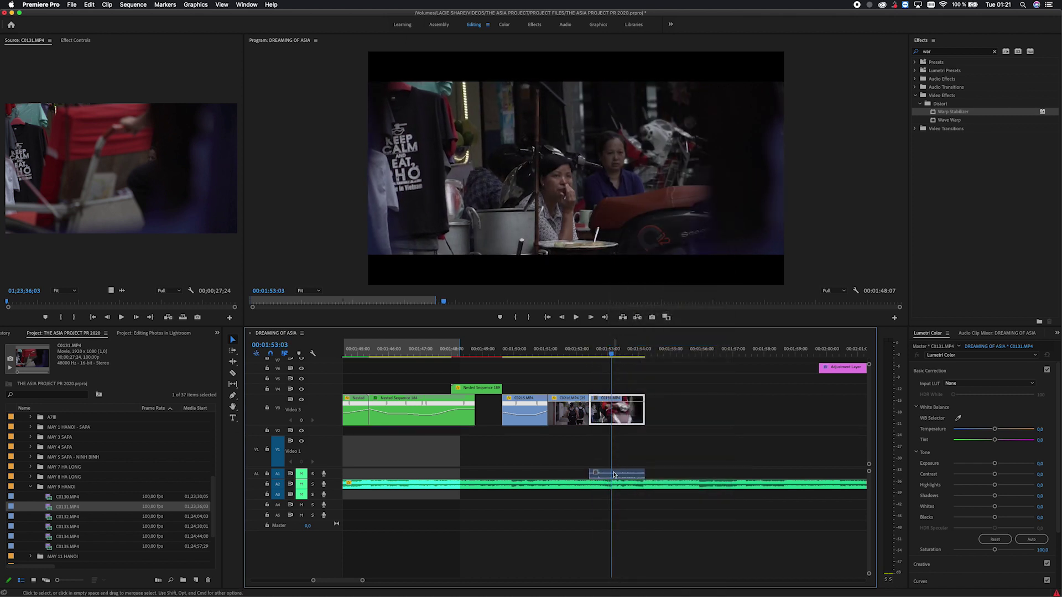
left_click(615, 474)
left_click(580, 351)
key("space")
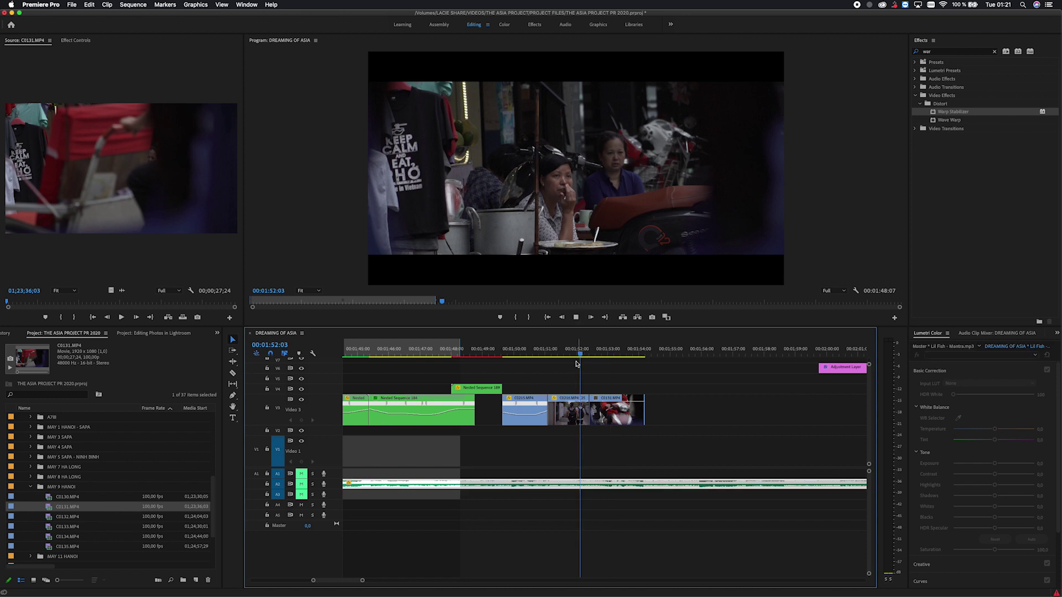
Undo the placement of clip C0131.MP4 on the timeline, and mark its source range from 01;23;40;20 to 01;23;42;14.
key("space")
key("super+z")
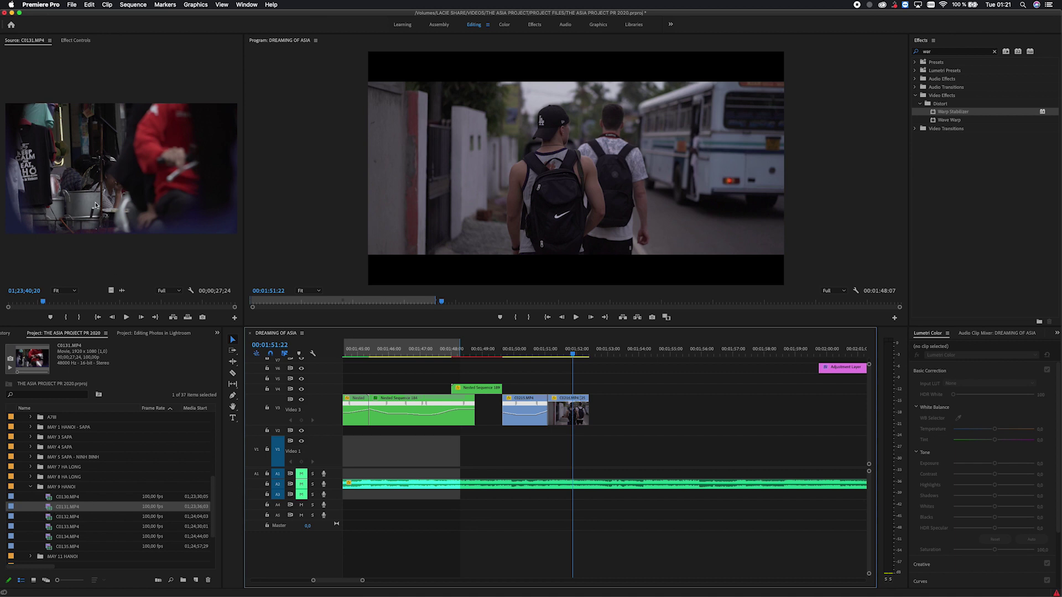
left_click_drag(43, 303, 42, 304)
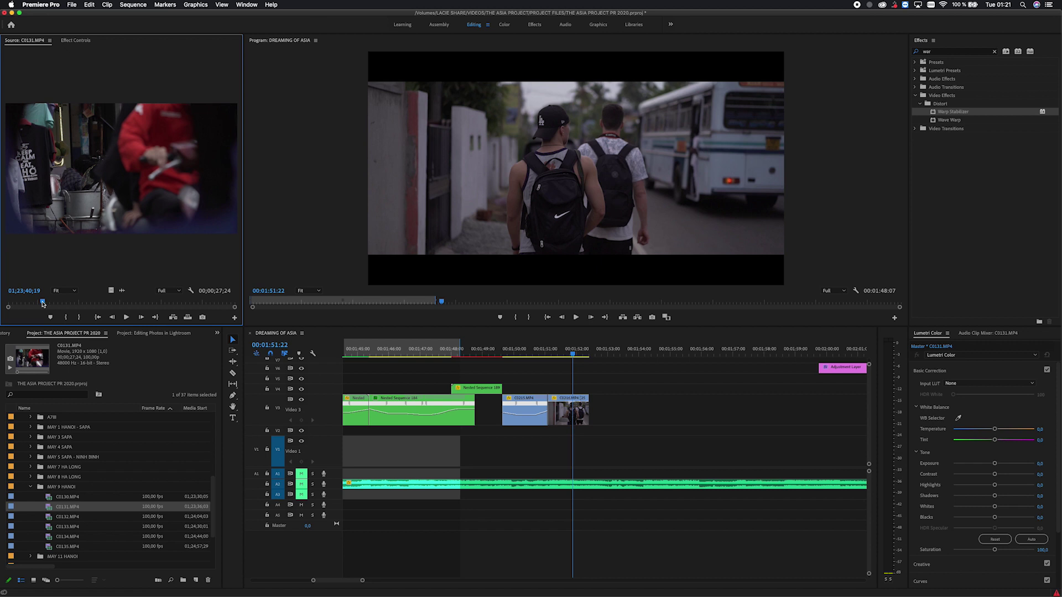
key("Right")
key("i")
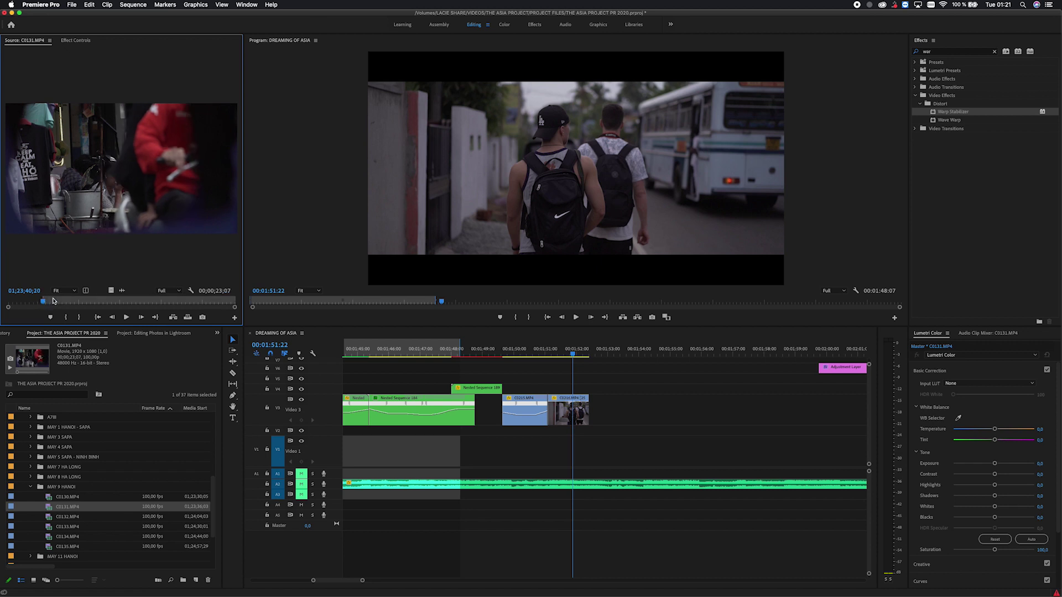
left_click_drag(45, 303, 60, 303)
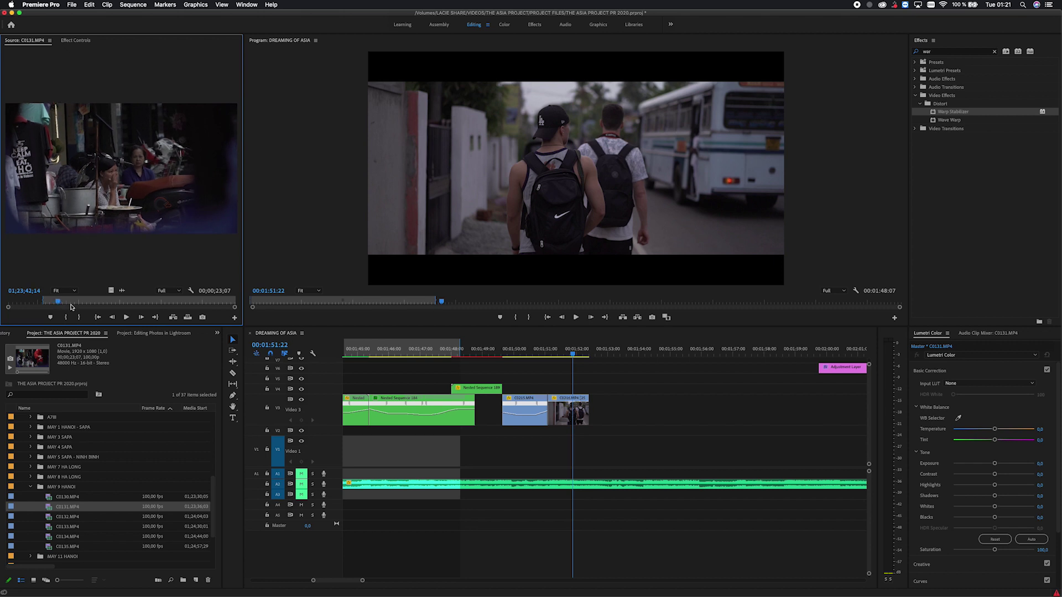
key("o")
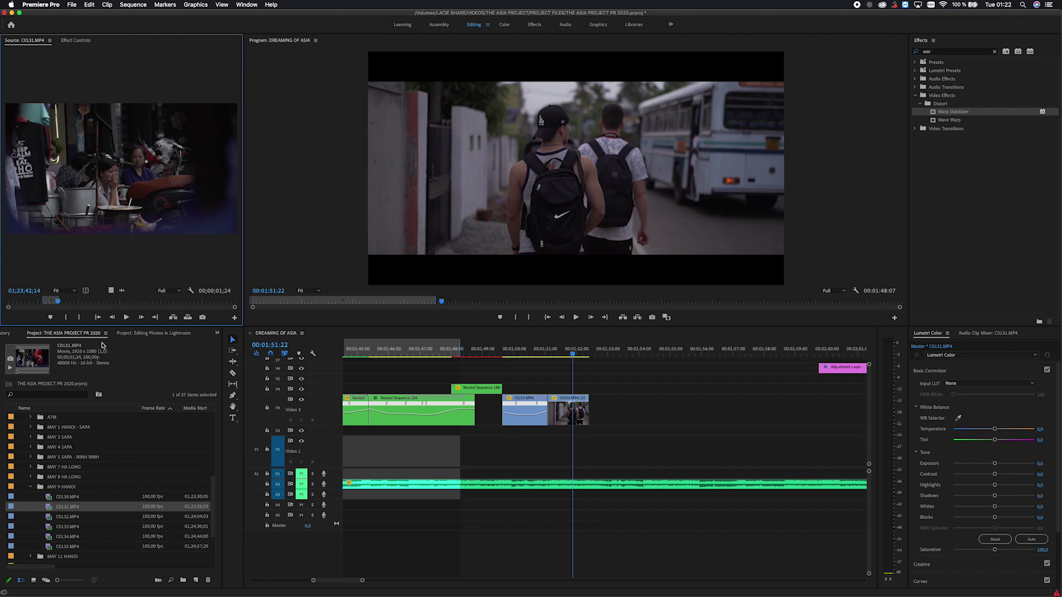
Place only the video of the marked C0131.MP4 range directly behind the last clip on Video 3 and play it back.
left_click_drag(109, 294, 590, 387)
left_click(592, 352)
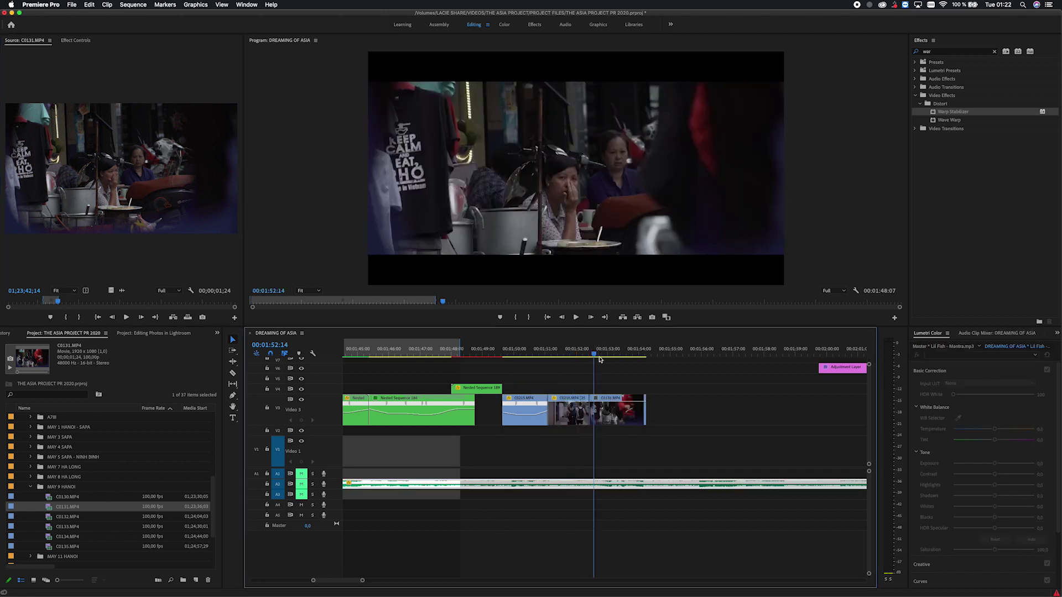
key("space")
key("space")
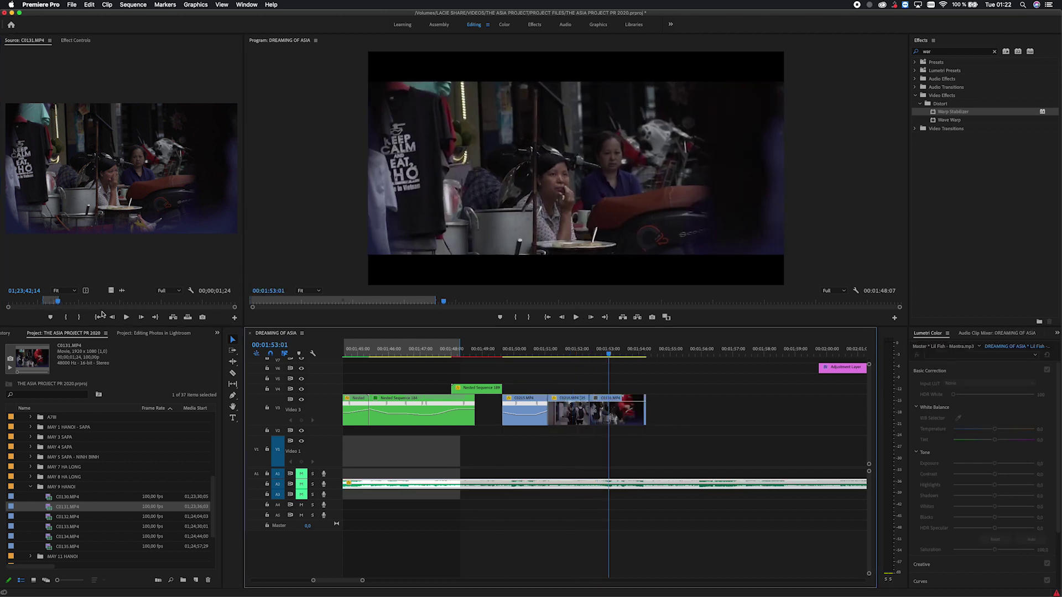
Delete the video-only C0131.MP4 clip and try placing only the marked range's audio on Audio 1.
left_click(619, 409)
key("Delete")
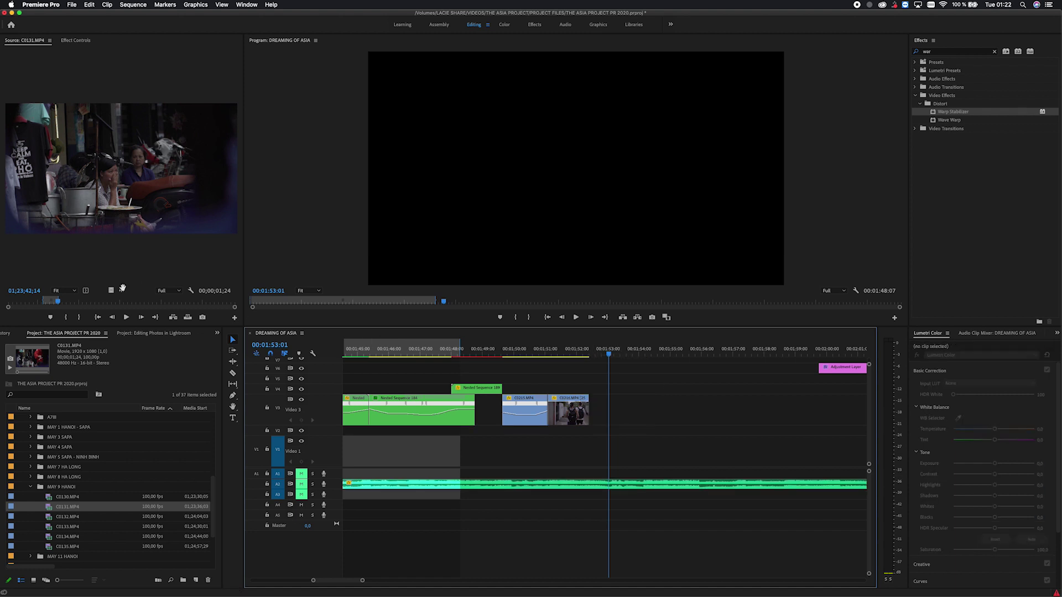
left_click_drag(122, 288, 591, 479)
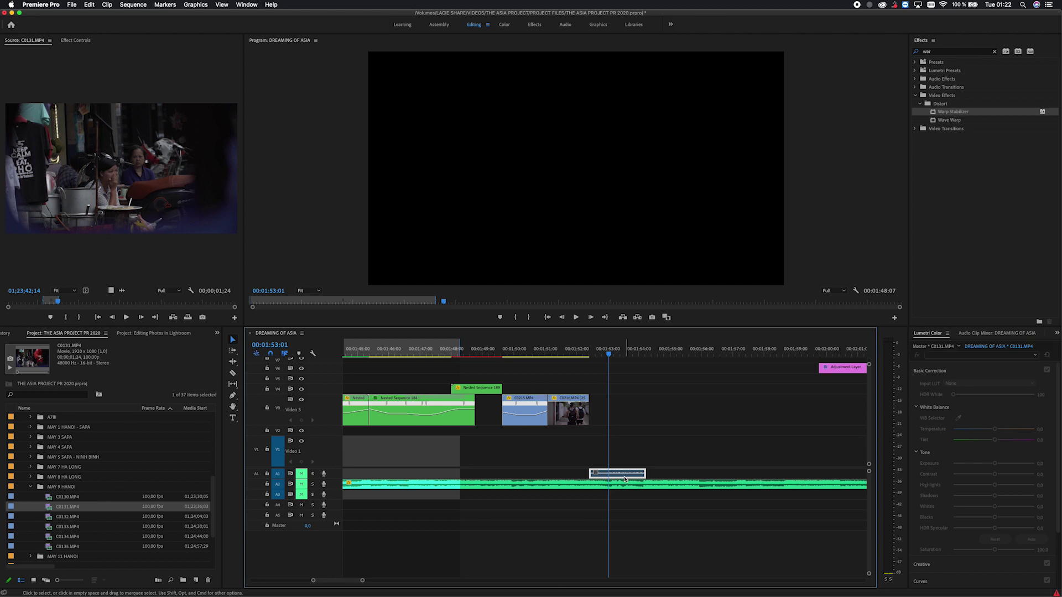
key("super+z")
Place the marked C0131.MP4 range with video and audio directly behind the last clip on Video 3, and scrub through its beginning.
left_click_drag(61, 510, 601, 421)
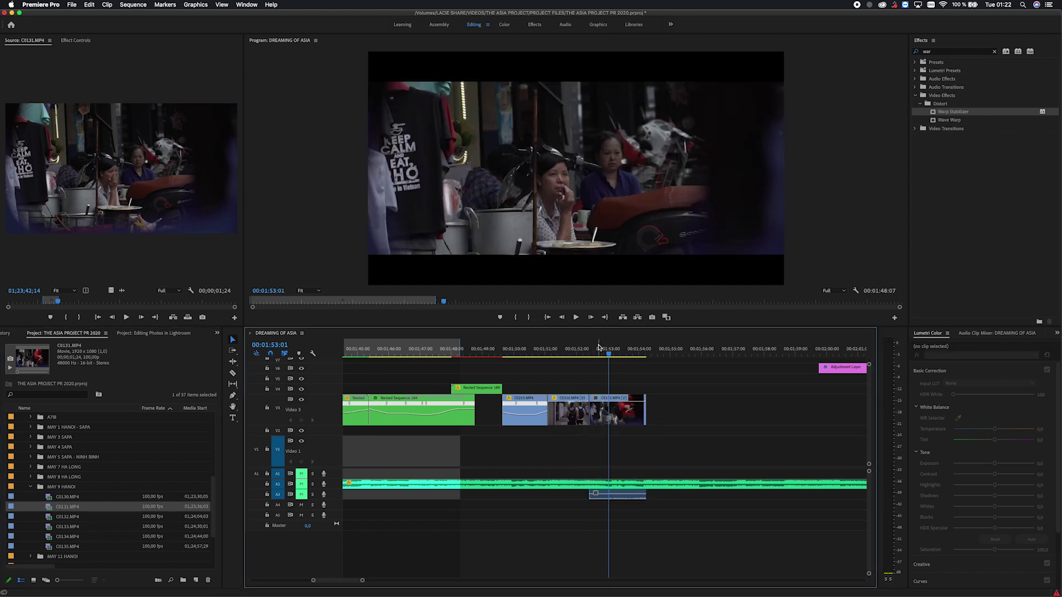
left_click_drag(605, 350, 590, 351)
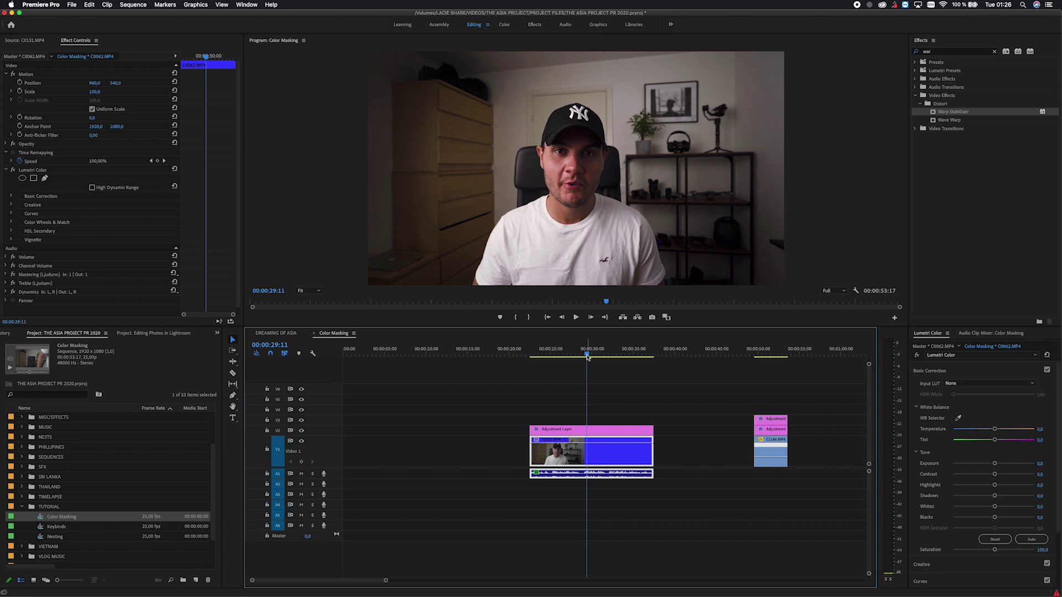
Play back clip C0062.MP4 in the Color Masking sequence and park the playhead at 00:00:29:00.
left_click_drag(587, 357, 545, 357)
key("space")
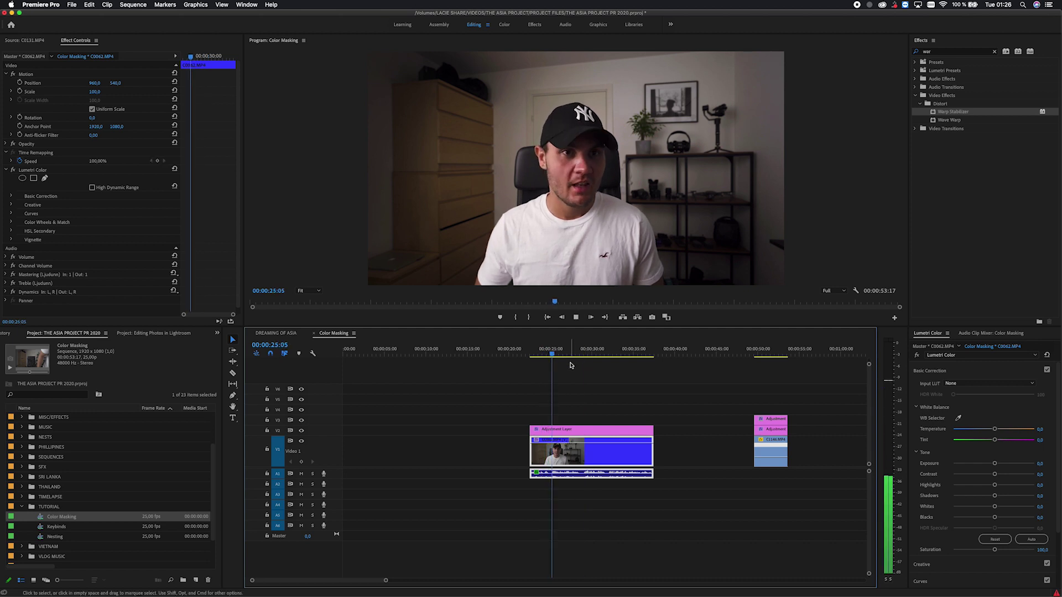
left_click(588, 355)
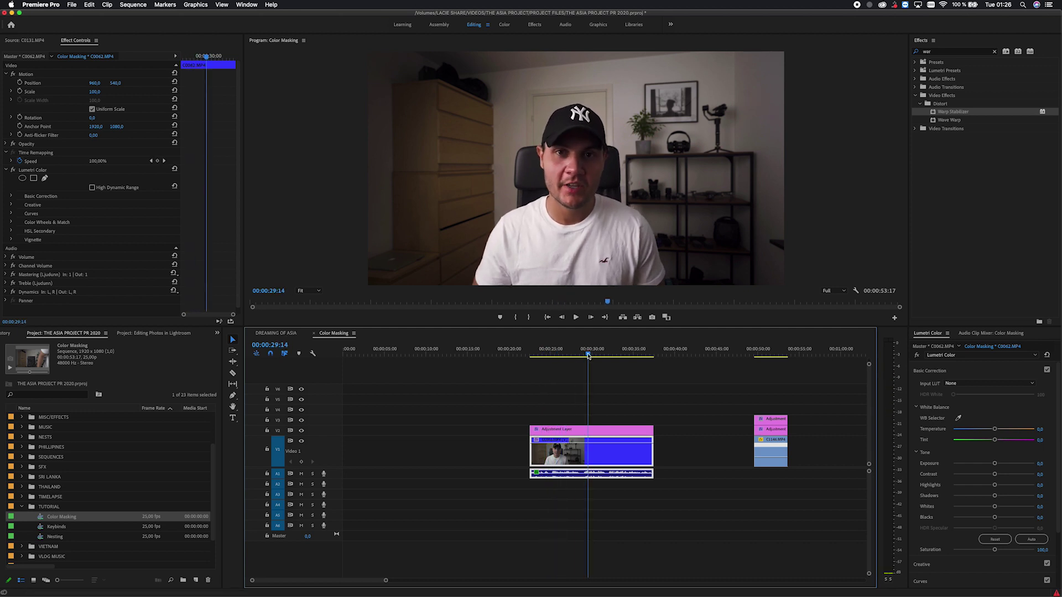
left_click_drag(588, 356, 584, 355)
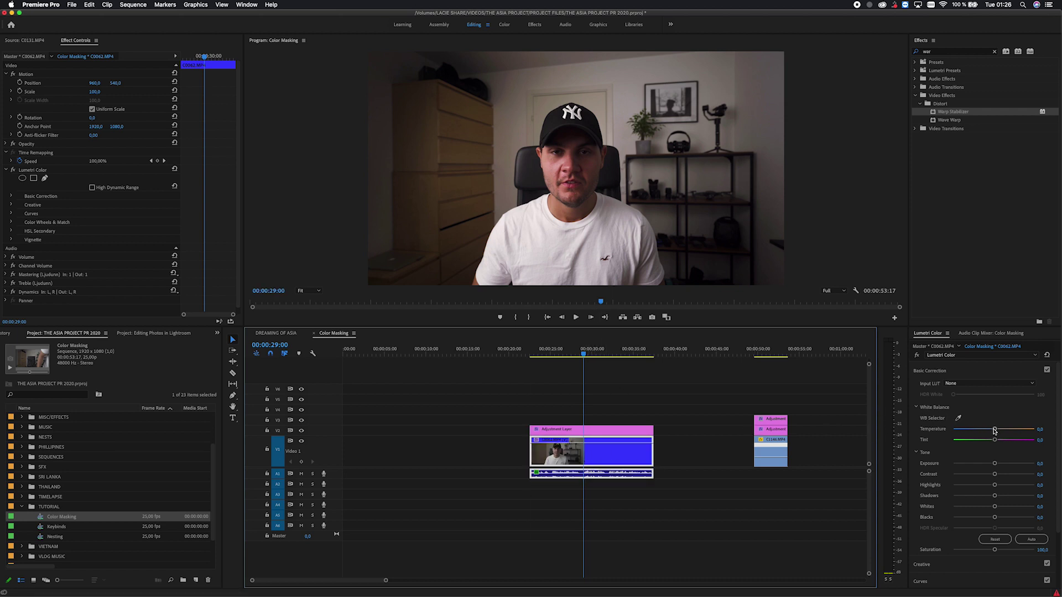
Cool clip C0062.MP4 to a Lumetri temperature of -42,9, and delete the Lumetri Color effect from it.
left_click_drag(995, 431, 978, 431)
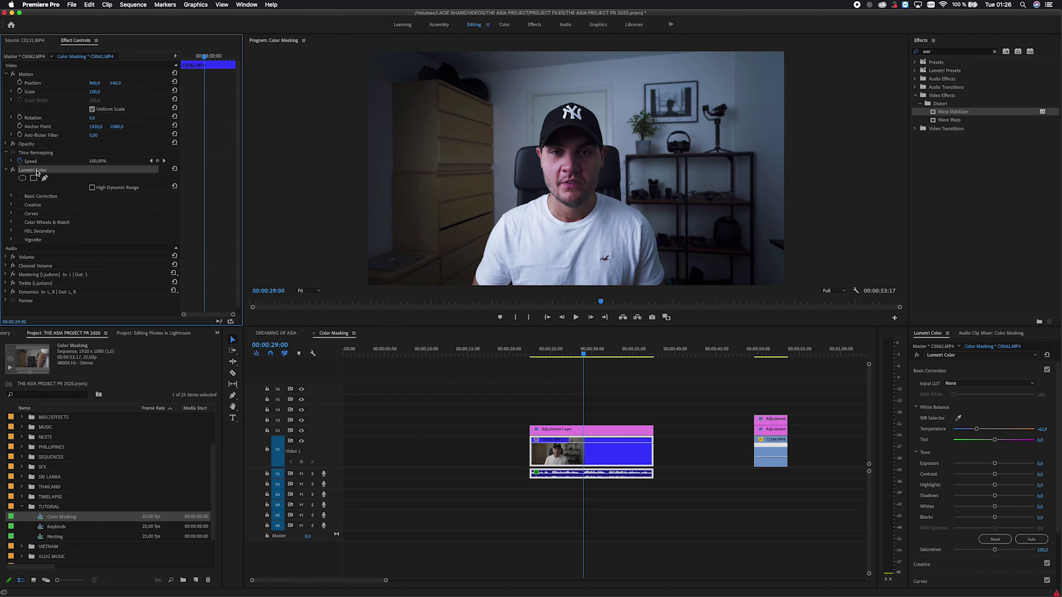
key("Delete")
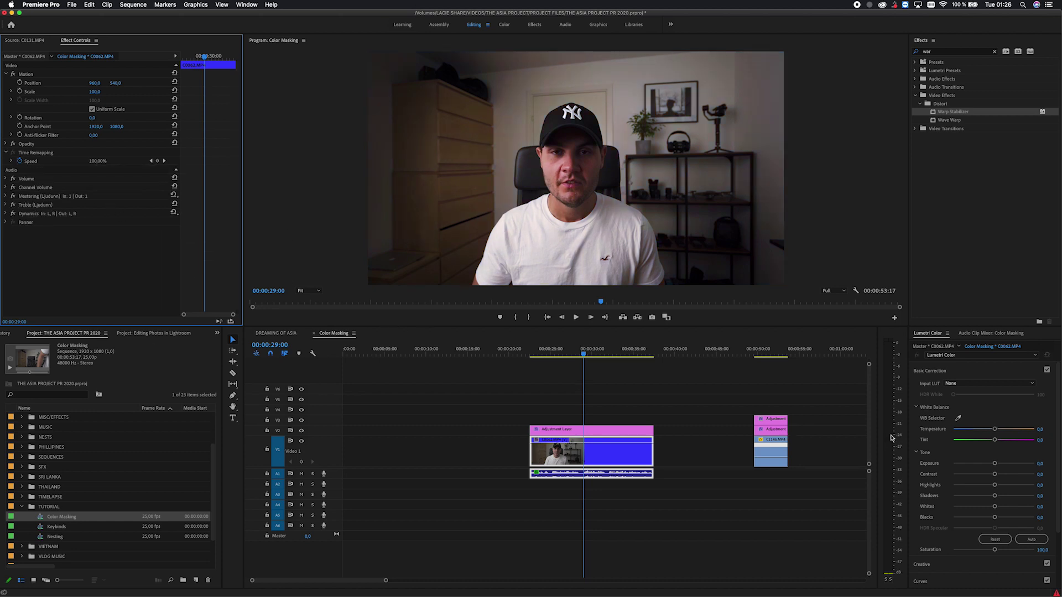
Set the Lumetri temperature of clip C0062.MP4 to about -39 and add an ellipse mask fitted around the man's head.
left_click_drag(995, 431, 978, 431)
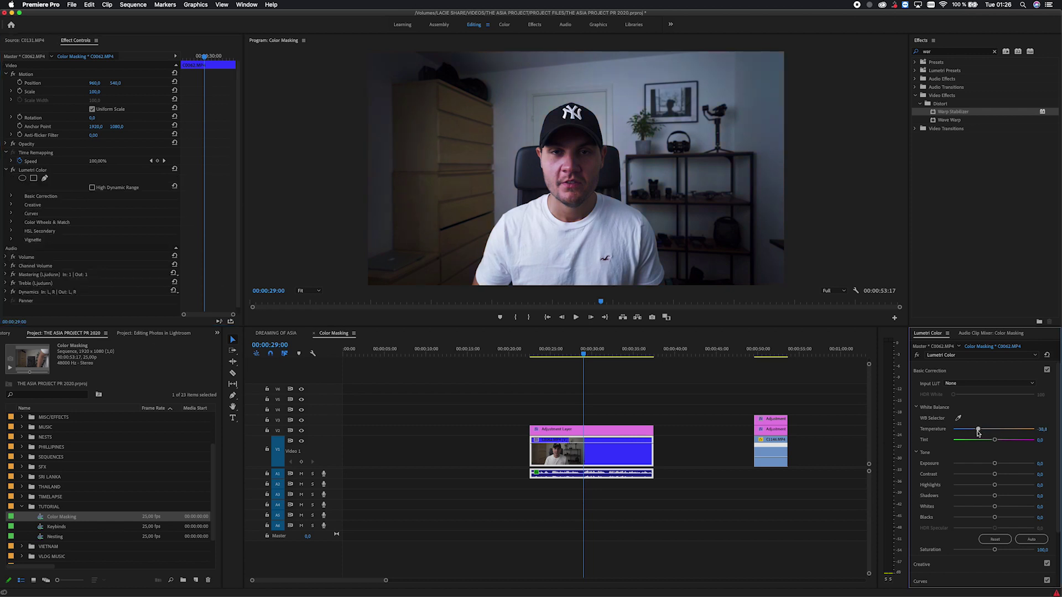
left_click(580, 461)
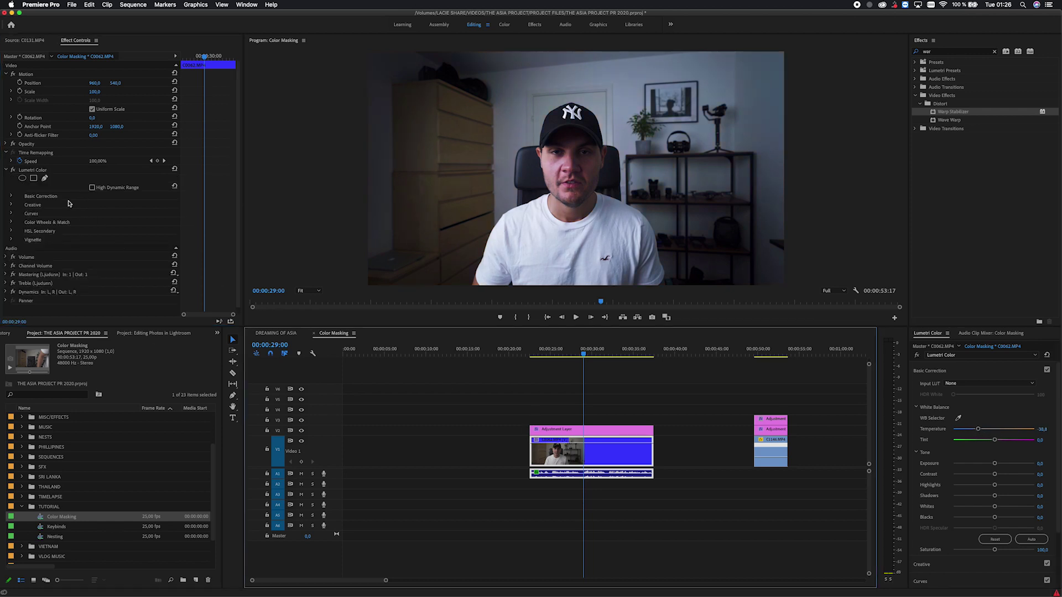
left_click(33, 171)
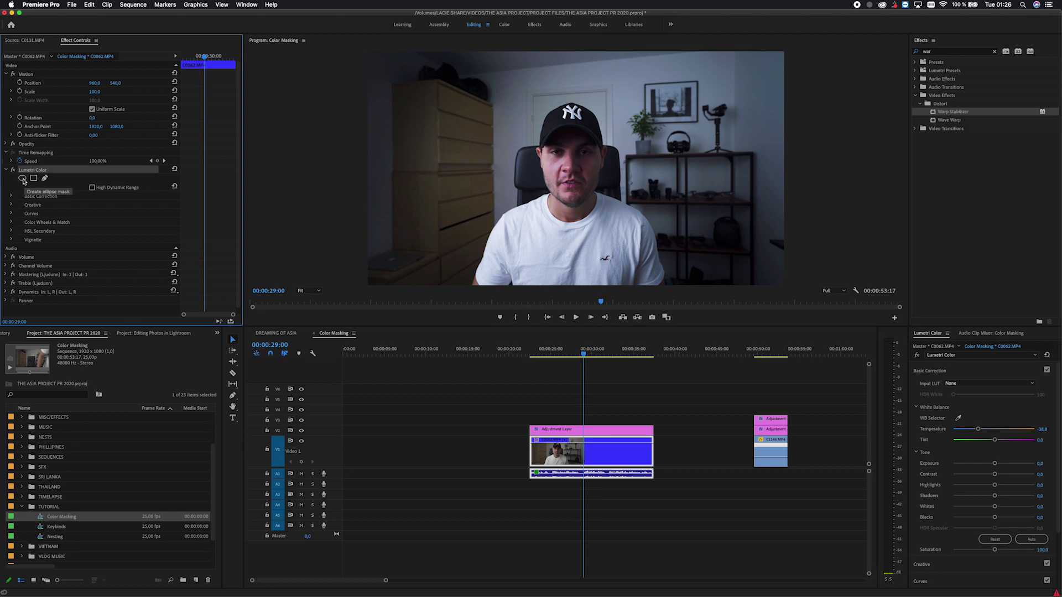
left_click(23, 179)
left_click_drag(567, 203, 561, 192)
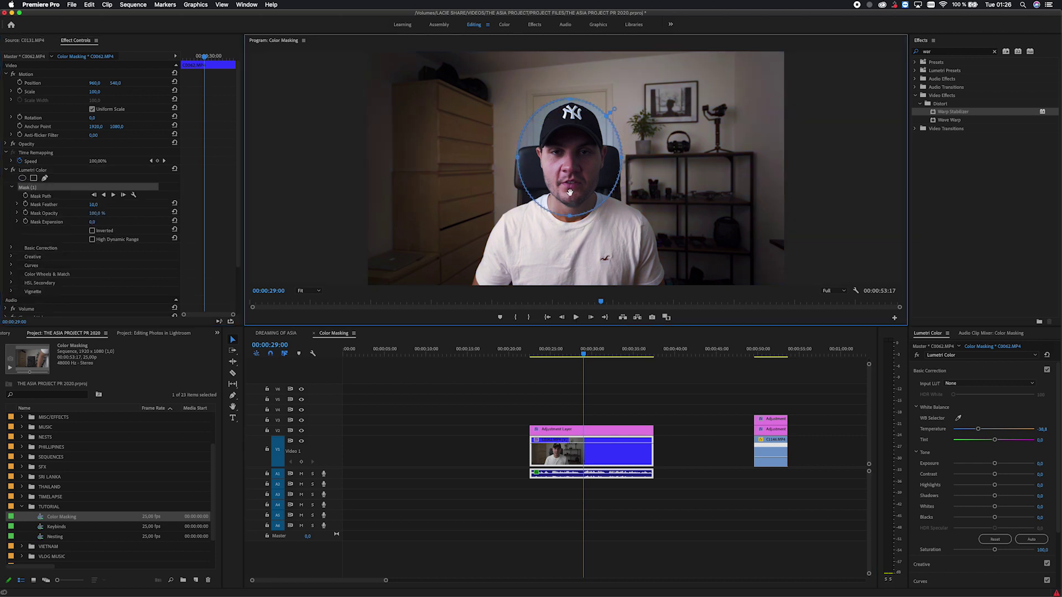
left_click_drag(518, 160, 531, 163)
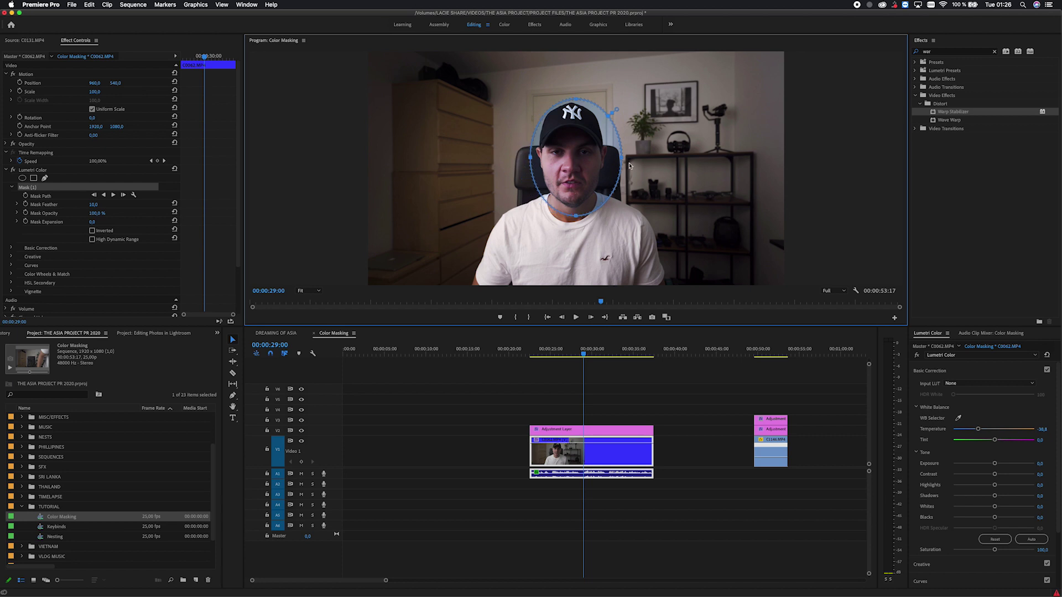
left_click_drag(623, 161, 589, 157)
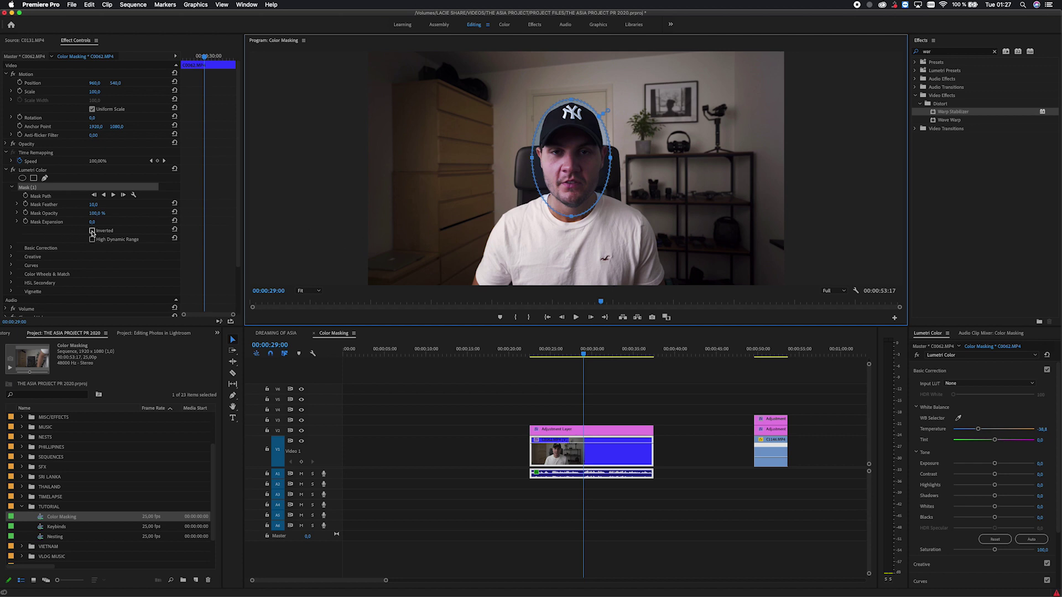
Invert the Lumetri ellipse mask, move it slightly up over the head, and set its feather to 120.
left_click(92, 231)
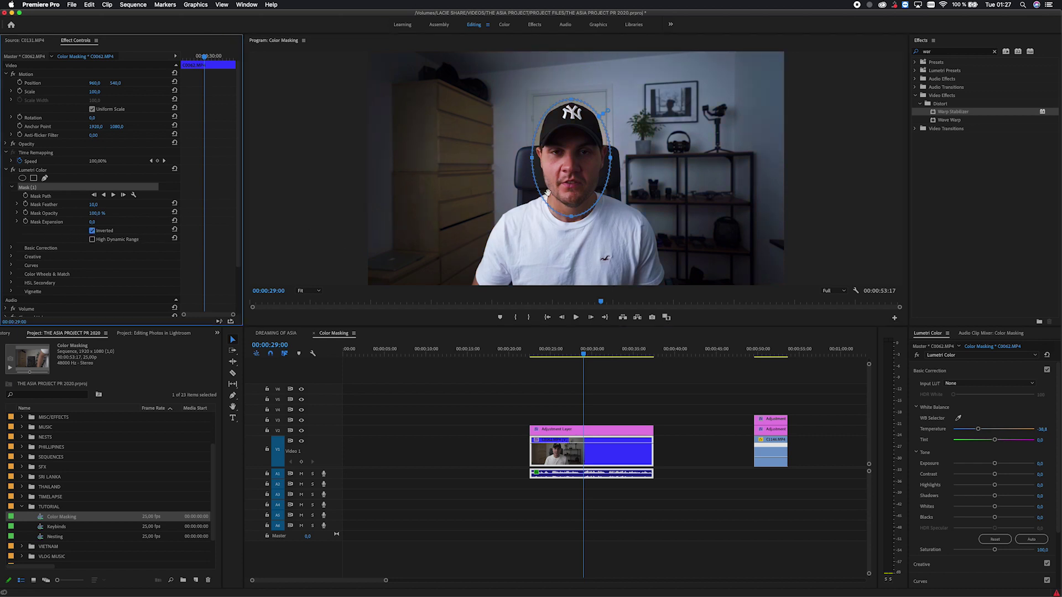
left_click_drag(572, 187, 573, 182)
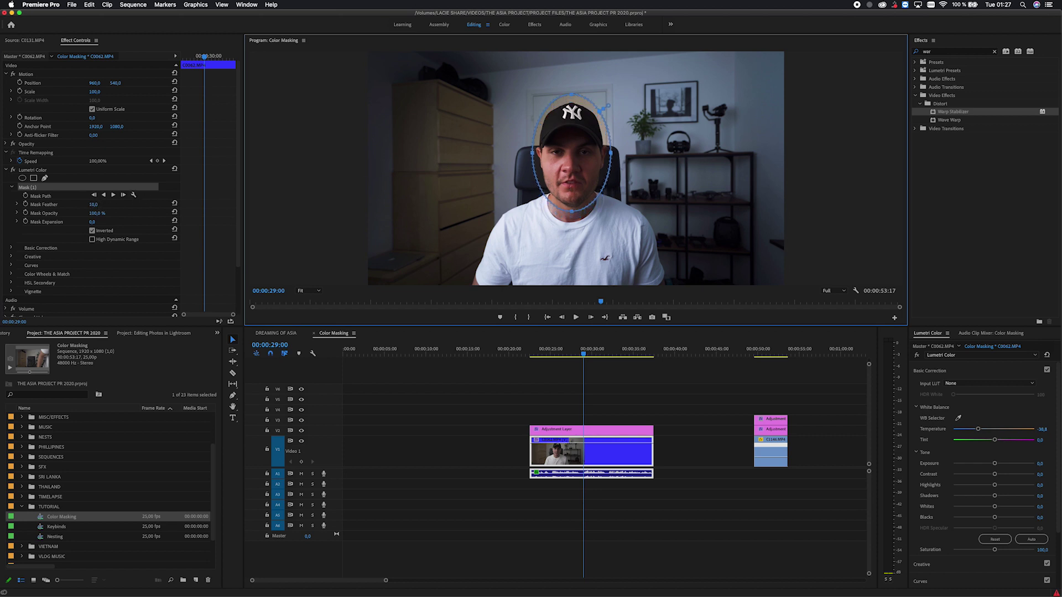
left_click_drag(95, 205, 95, 205)
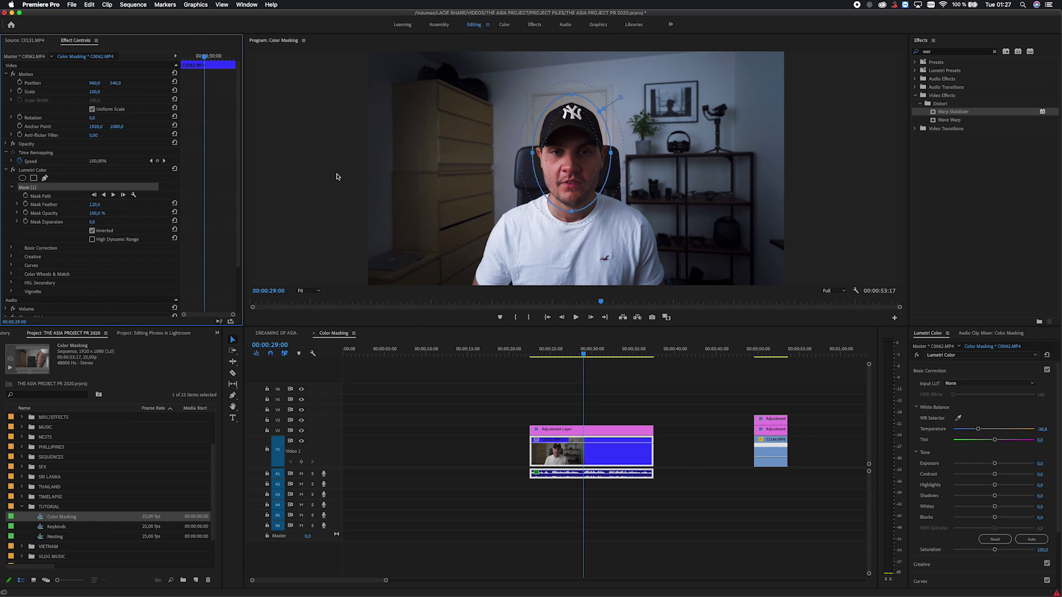
Move the ellipse mask down and tighten its height and width so that it covers only the face below the cap.
left_click_drag(585, 165, 588, 173)
left_click_drag(573, 103, 574, 121)
left_click_drag(574, 219, 574, 215)
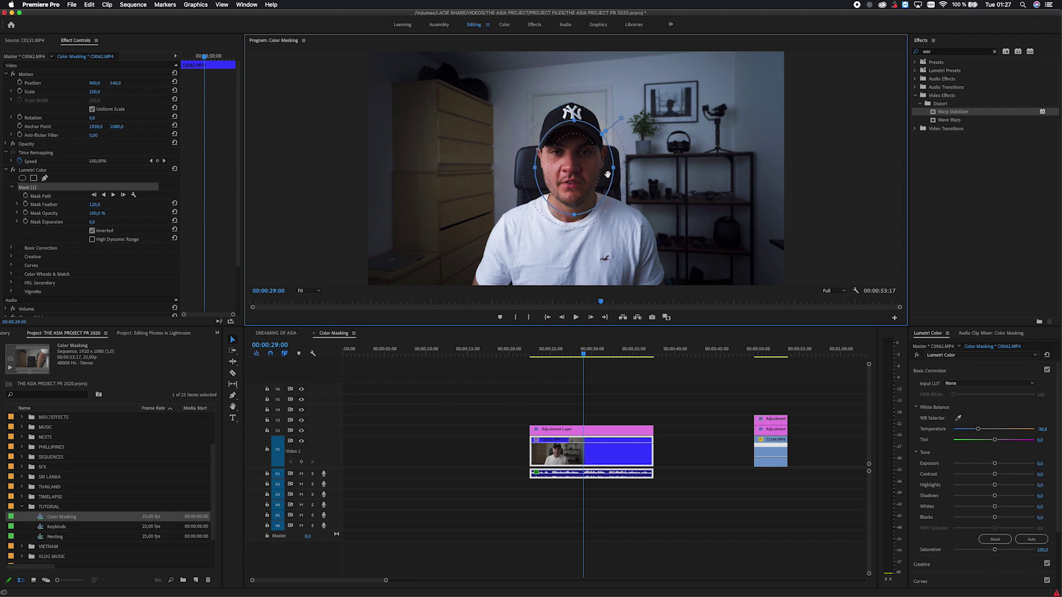
left_click_drag(614, 168, 603, 169)
left_click_drag(535, 171, 540, 171)
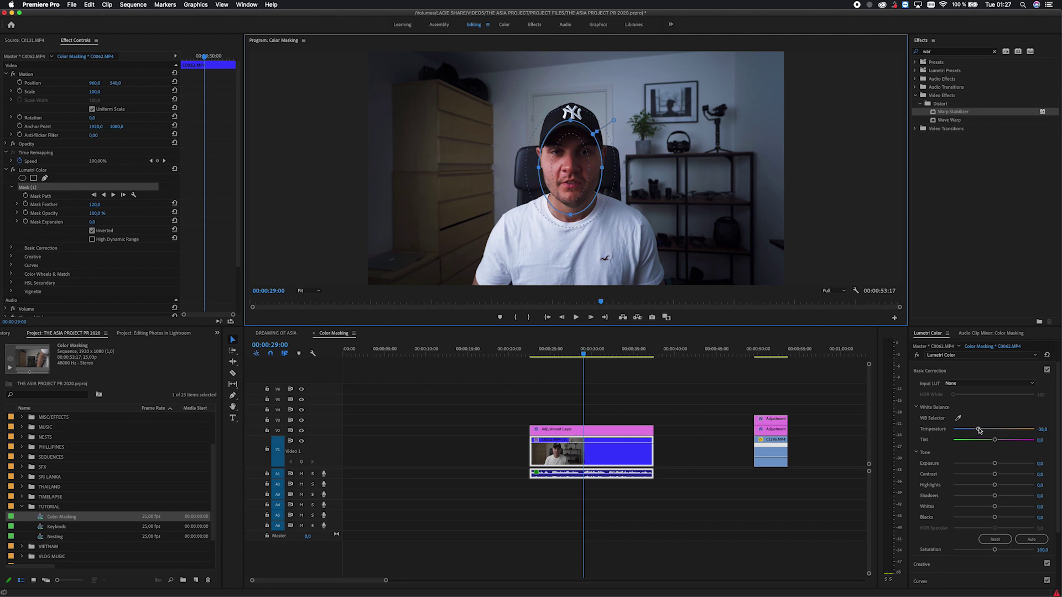
Set the Lumetri temperature to about -23,5 and the exposure to about -0,3, and fine-tune the mask's position over the face.
left_click_drag(980, 431, 982, 433)
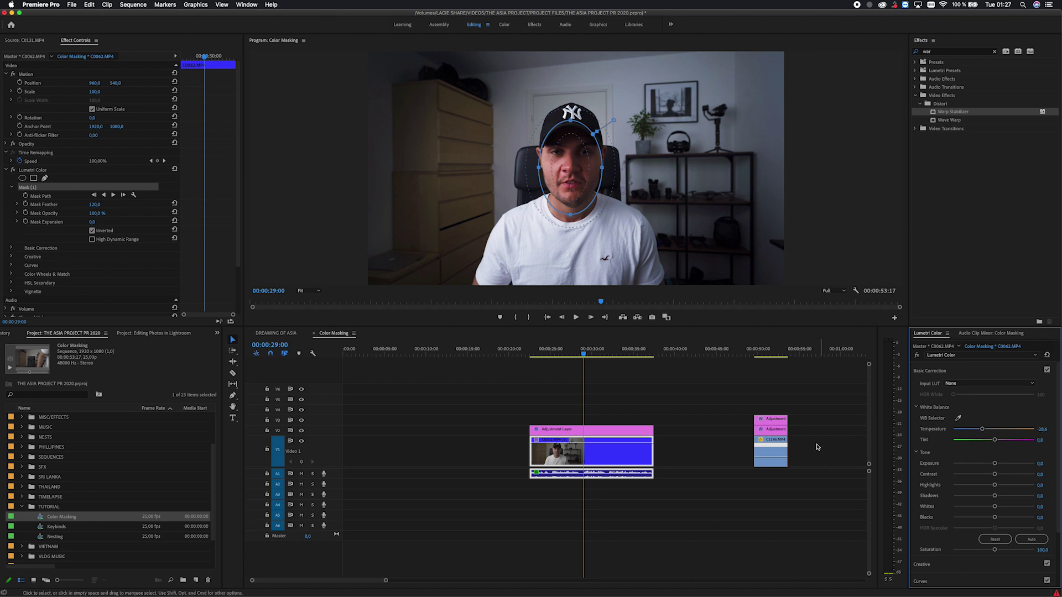
left_click(574, 169)
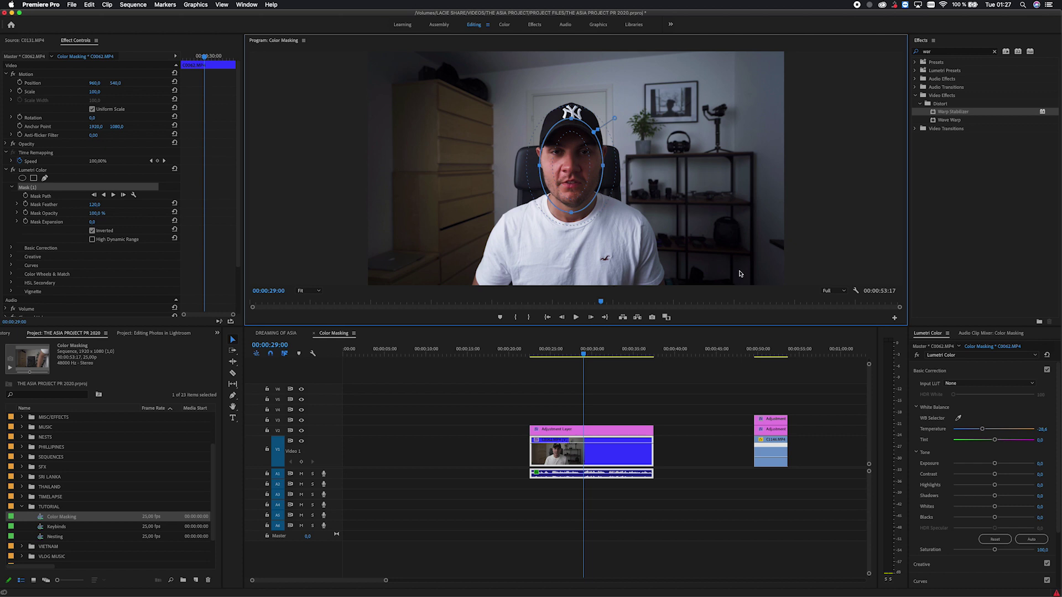
left_click_drag(994, 464, 993, 465)
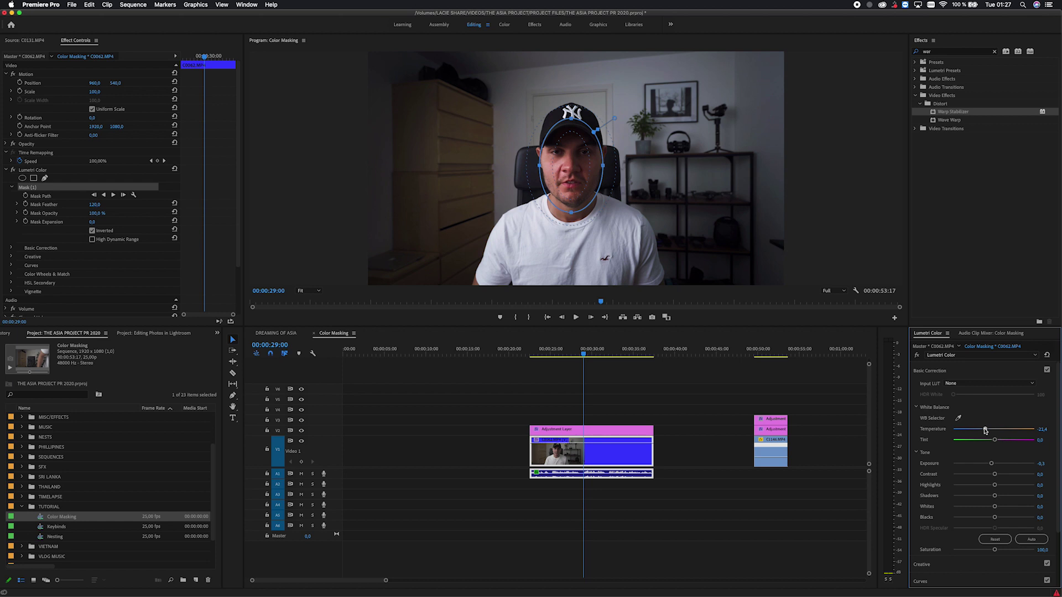
left_click_drag(566, 181, 566, 184)
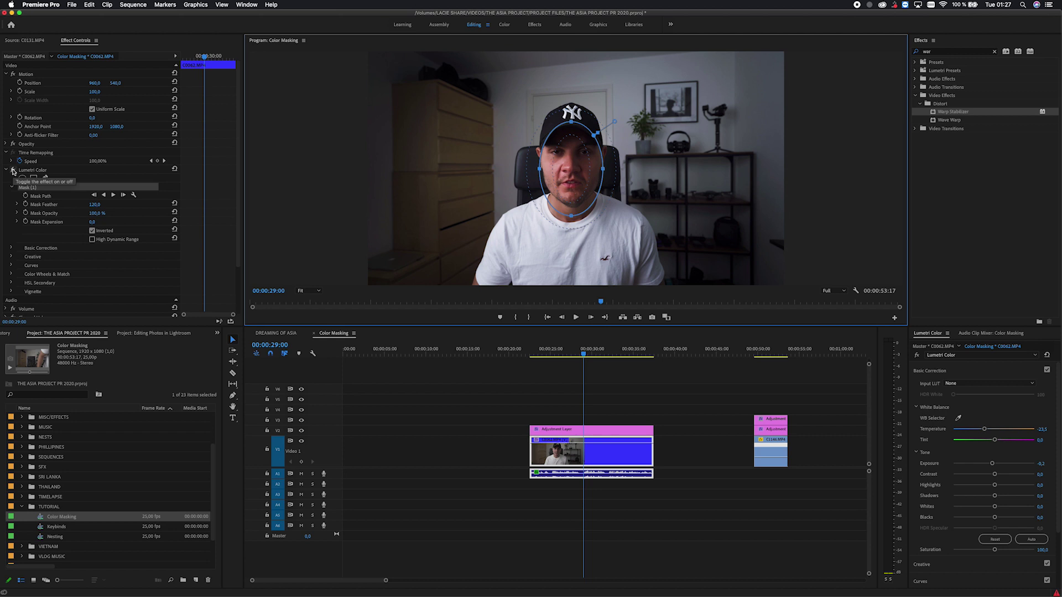
Switch the Lumetri Color effect off and on to compare the masked grade with the original image.
left_click(12, 171)
left_click(13, 171)
left_click(12, 171)
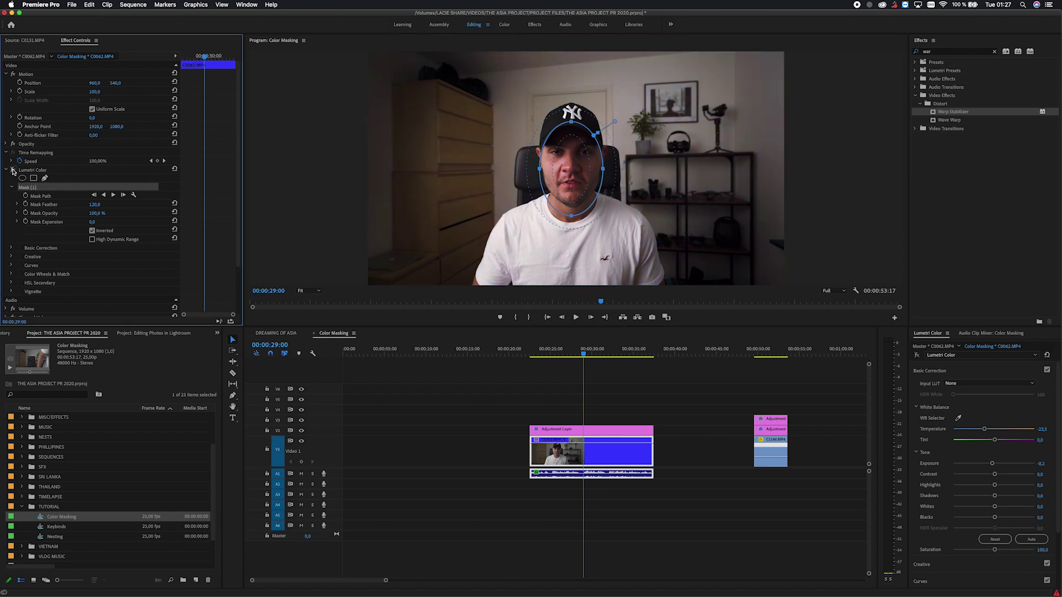
left_click(13, 170)
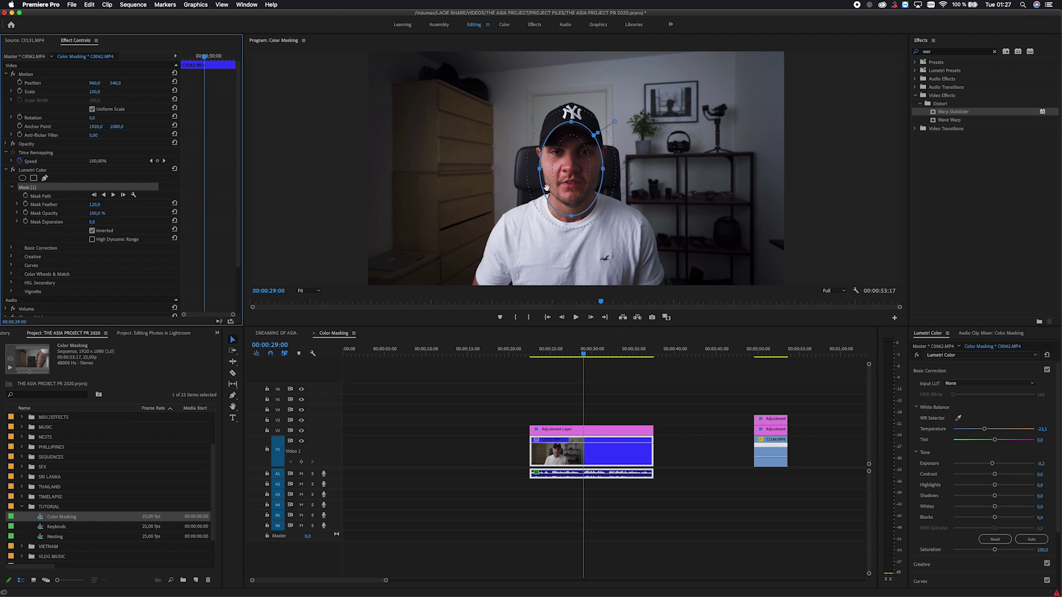
Nudge the ellipse mask slightly up over the face and play back the clip from just after 00:00:29:00.
left_click_drag(582, 189, 578, 186)
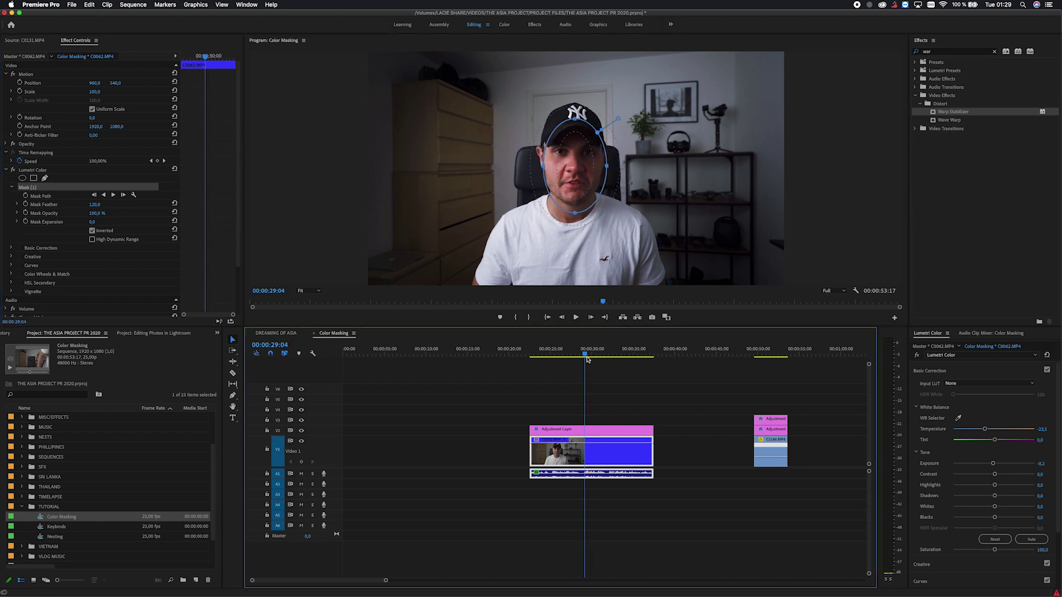
left_click_drag(587, 358, 593, 359)
key("space")
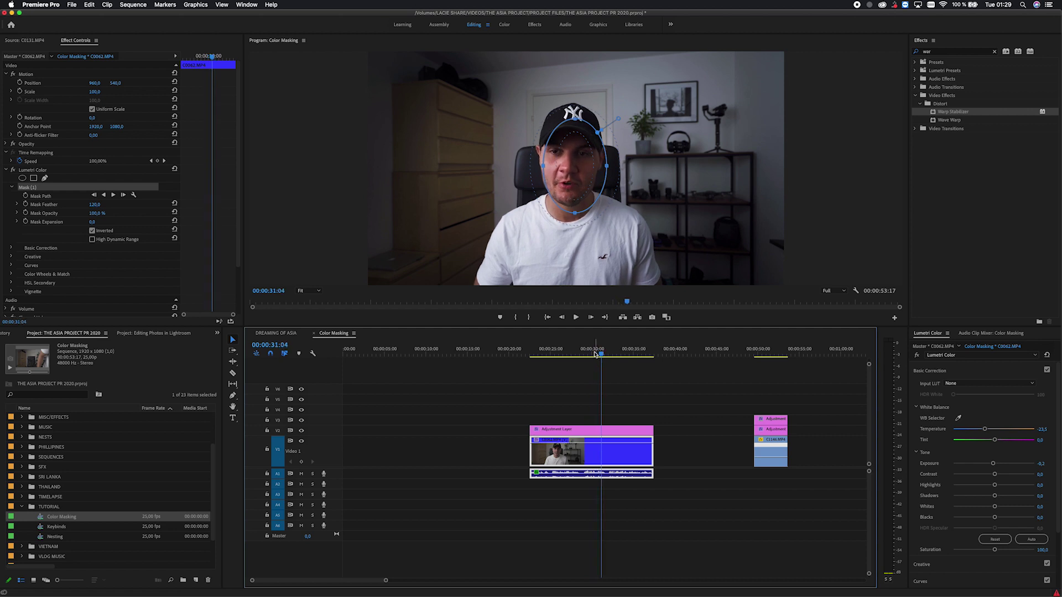
Re-center the ellipse mask over the face at the current frame and again at the clip's start, 00:00:22:14.
left_click_drag(573, 162, 569, 160)
left_click_drag(605, 356, 583, 358)
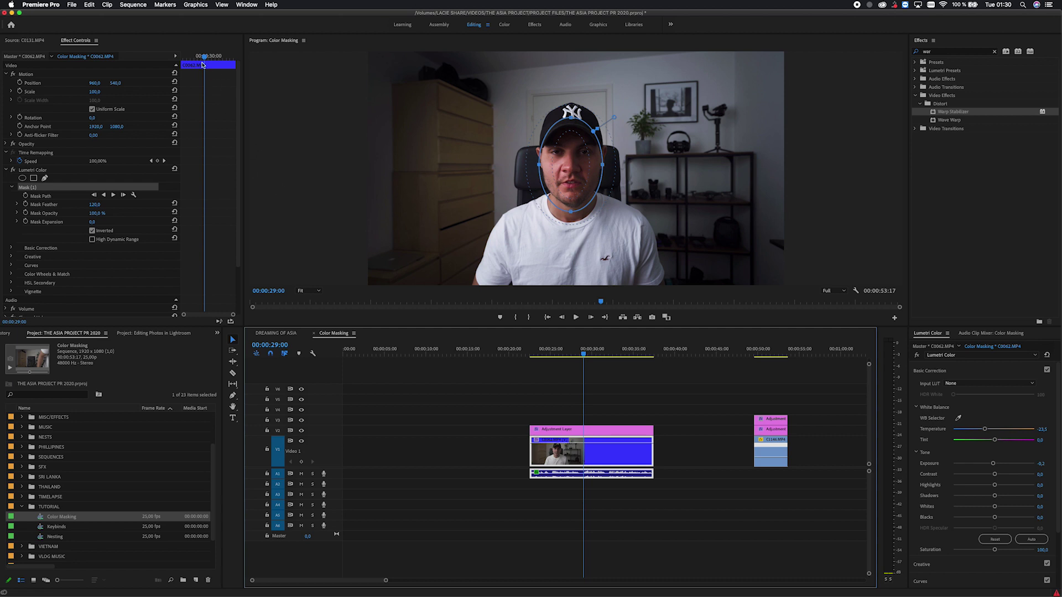
left_click_drag(204, 59, 183, 59)
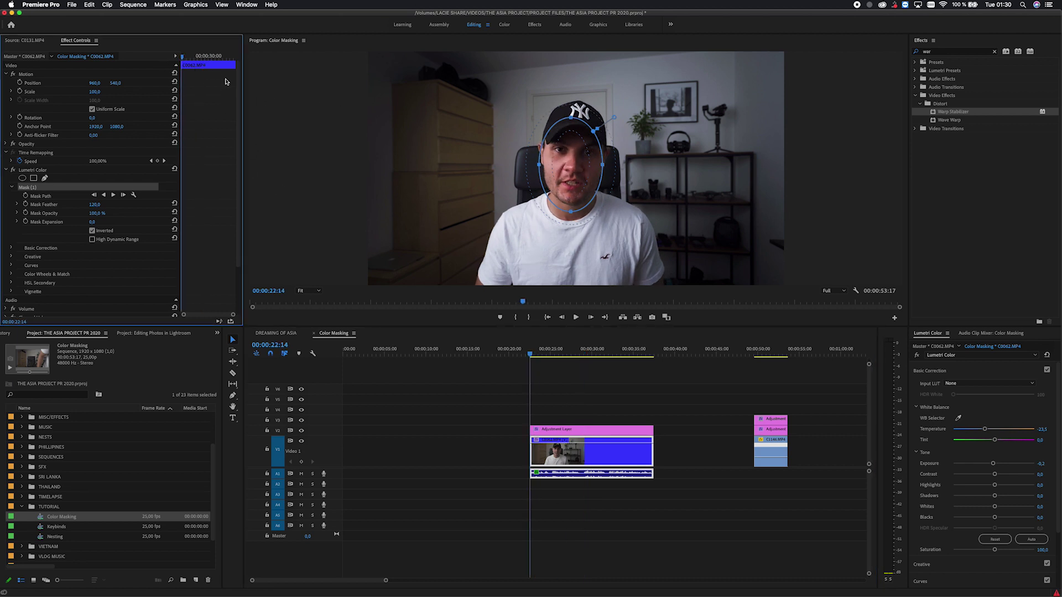
left_click_drag(566, 178, 568, 178)
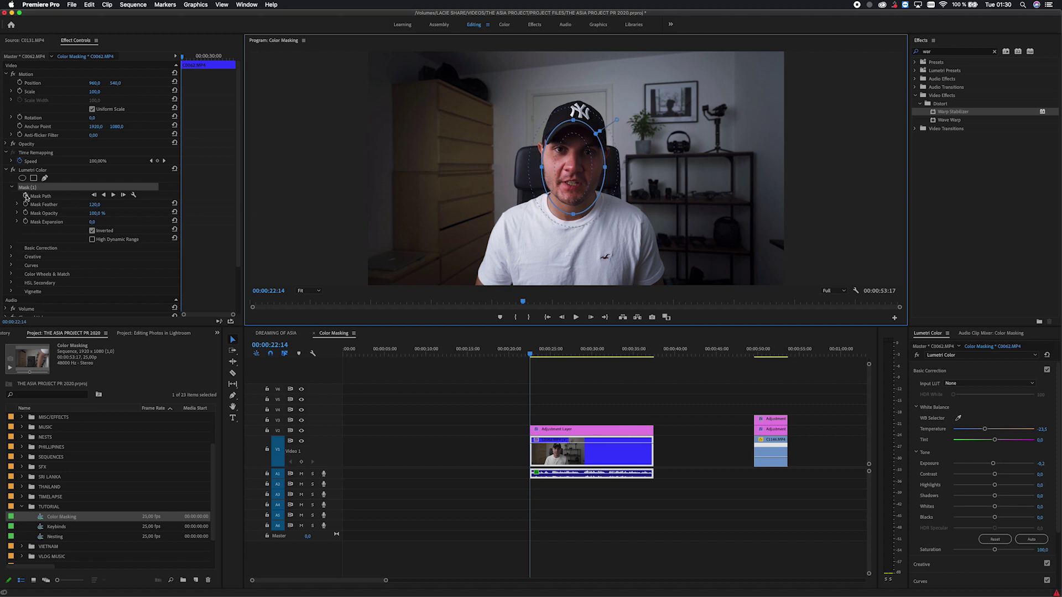
Enable Mask Path keyframing at the clip's start and track the mask forward through the clip.
left_click(26, 197)
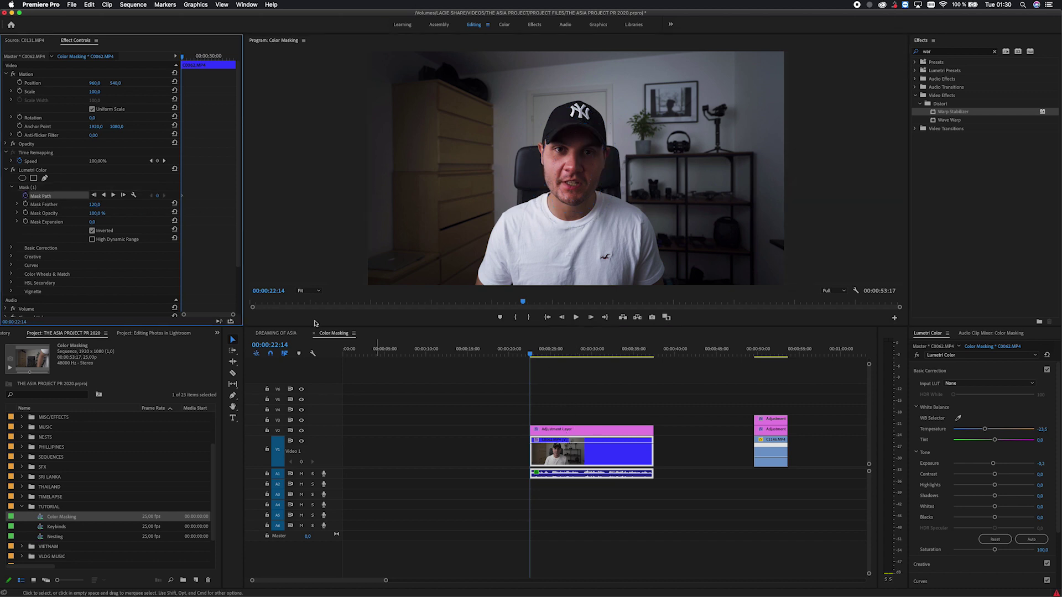
left_click(113, 195)
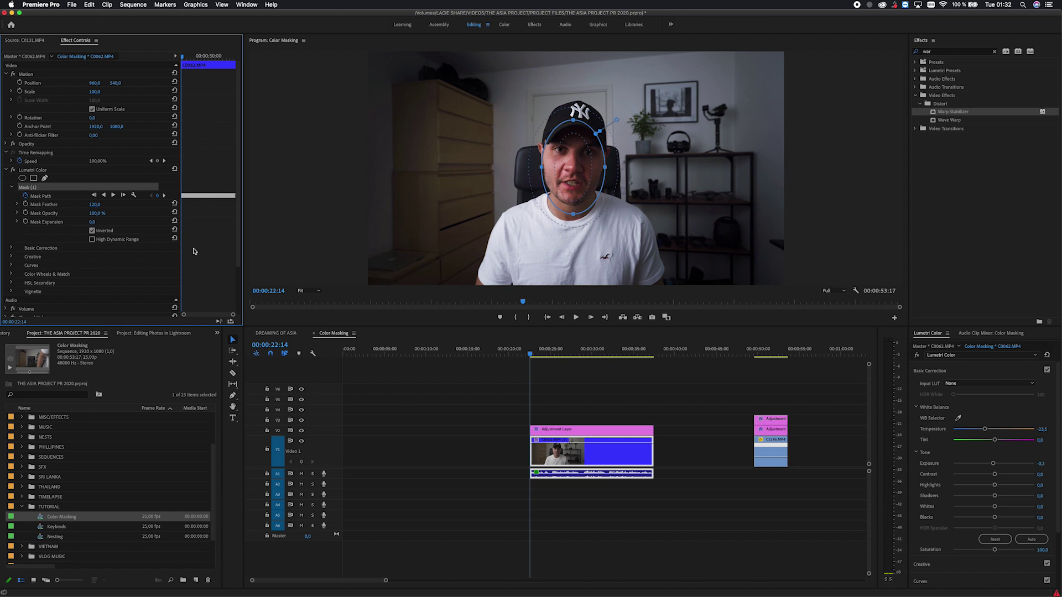
Check the tracked mask at 00:00:25:16 and shift it slightly to correct its position over the face.
mouse_move(233, 315)
left_mouse_down()
mouse_move(213, 317)
mouse_move(238, 317)
left_mouse_up()
left_click_drag(182, 57, 207, 68)
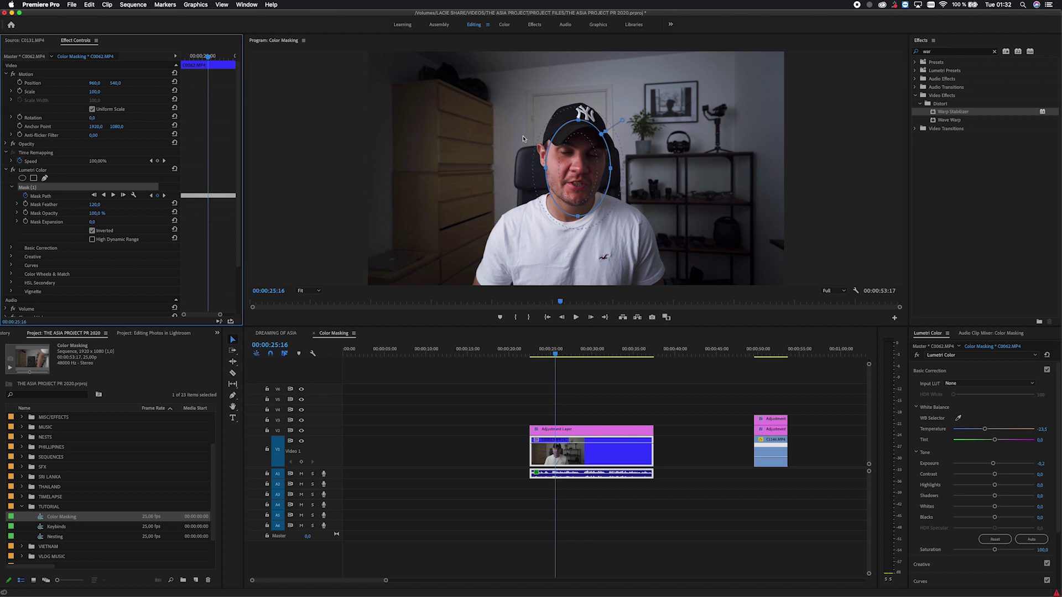
left_click_drag(577, 161, 575, 160)
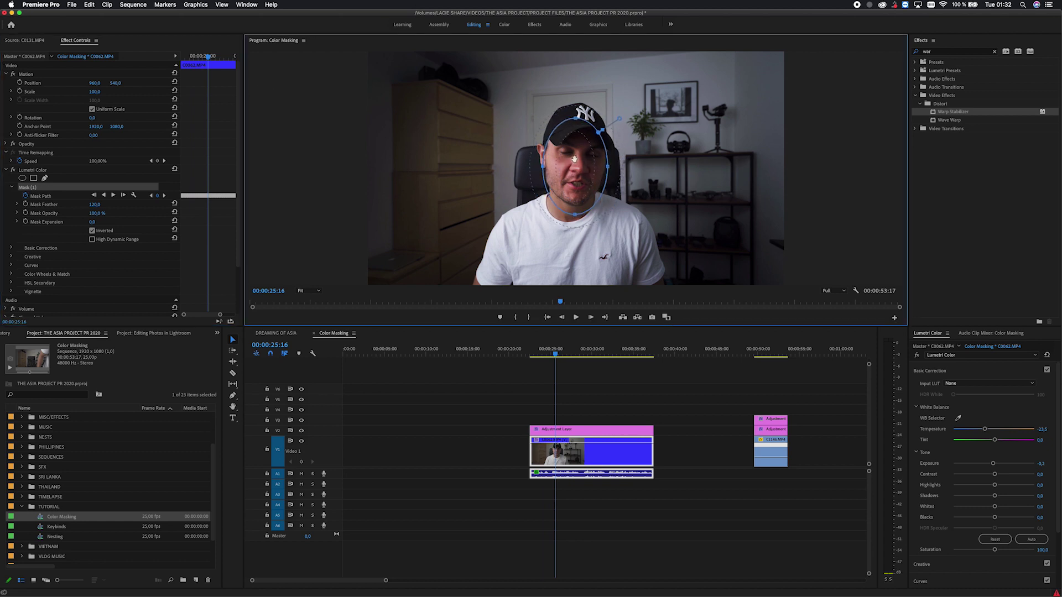
mouse_move(216, 60)
left_mouse_down()
mouse_move(186, 66)
mouse_move(210, 65)
left_mouse_up()
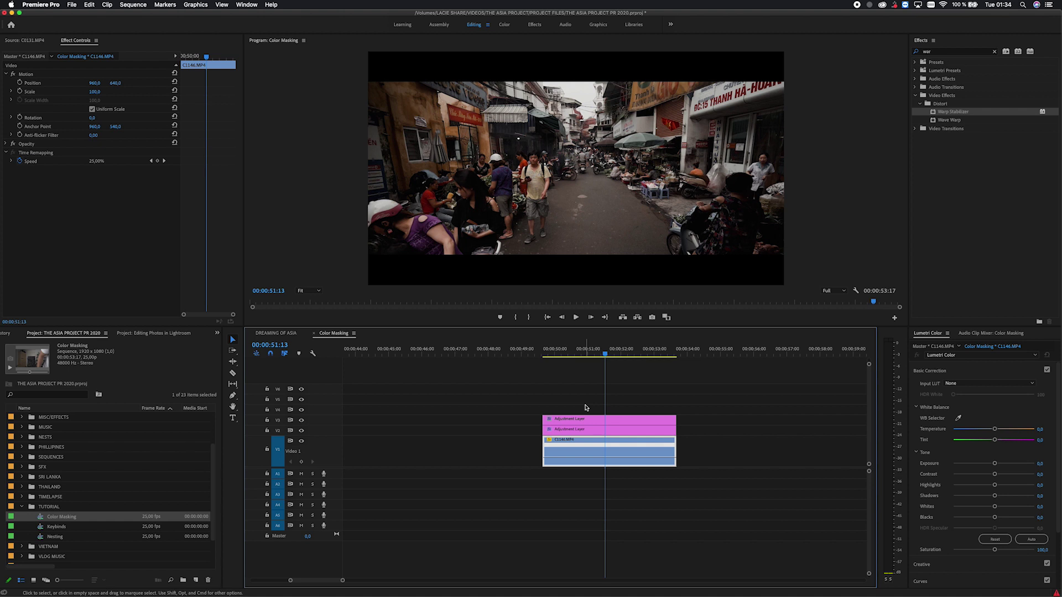
Play back the street market clip C1146.MP4, restarting from near its beginning.
key("space")
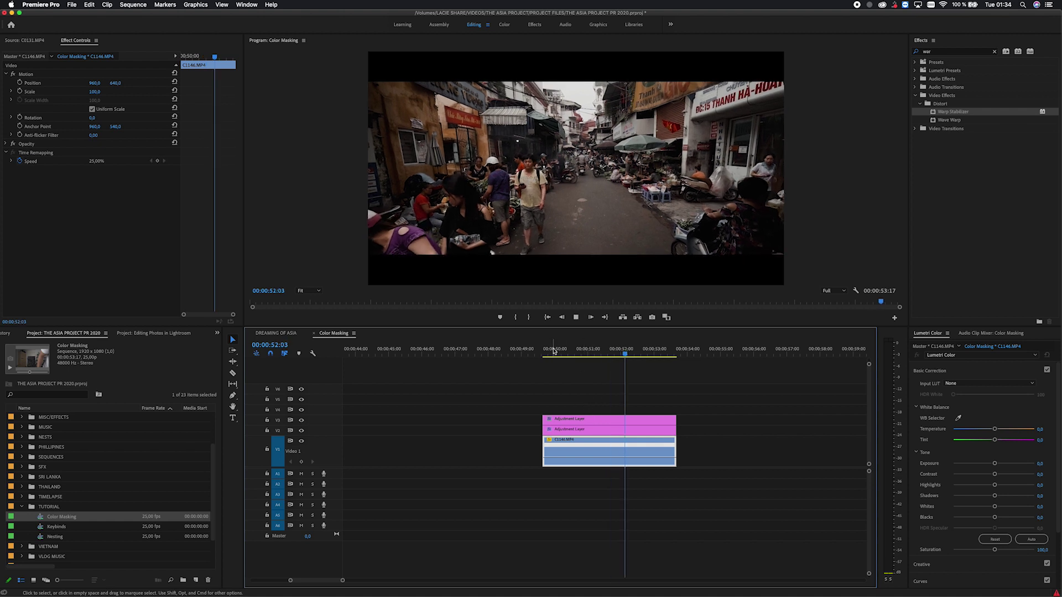
left_click(548, 349)
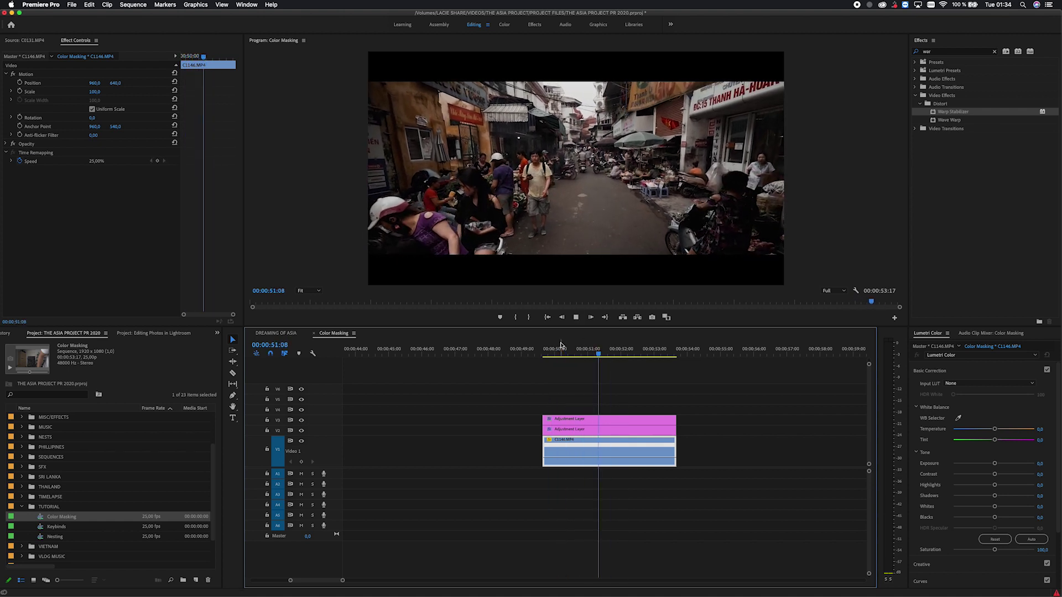
key("space")
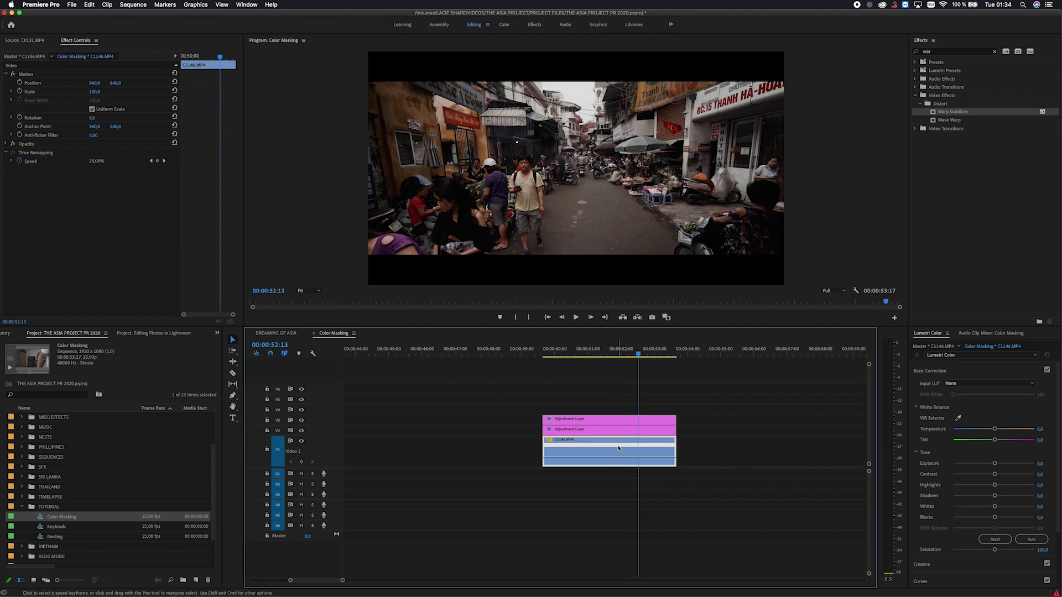
Lower the Lumetri exposure of the street market clip and add an inverted ellipse mask with a feather of about 225.
left_click_drag(994, 465, 981, 464)
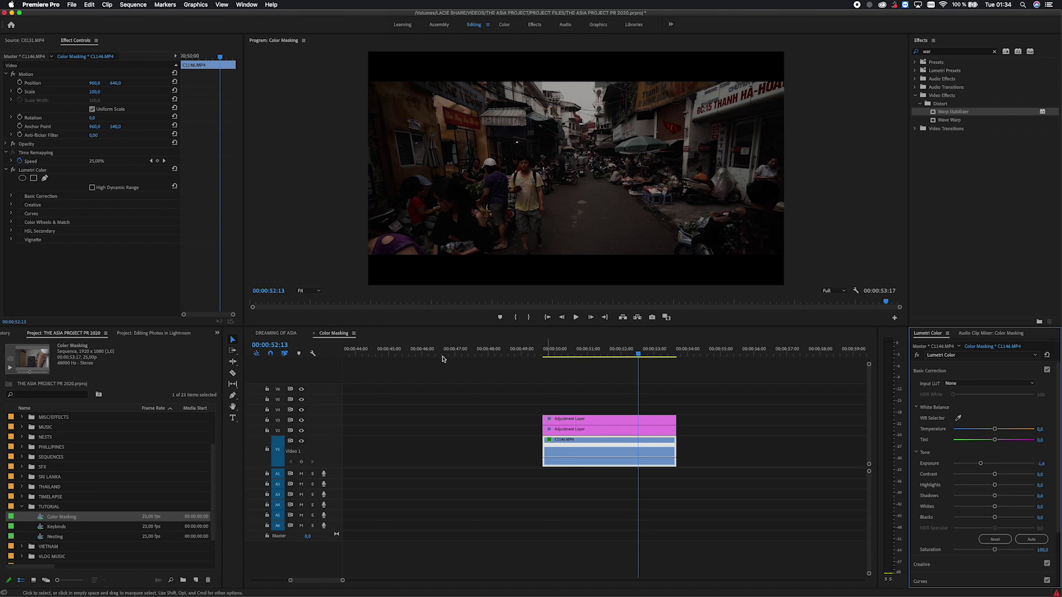
left_click(23, 178)
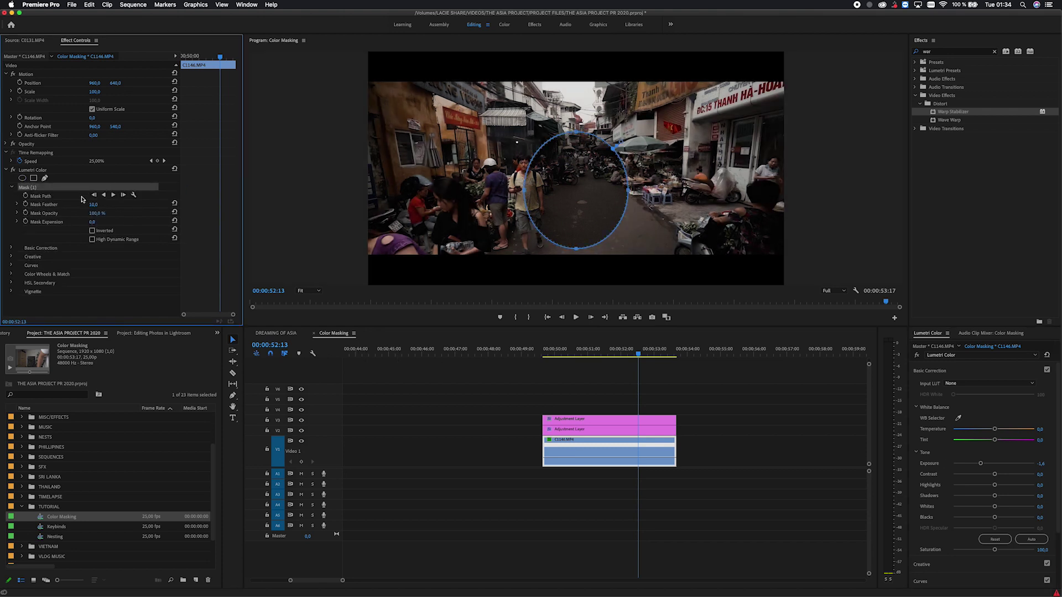
left_click(91, 230)
left_click_drag(93, 204, 127, 204)
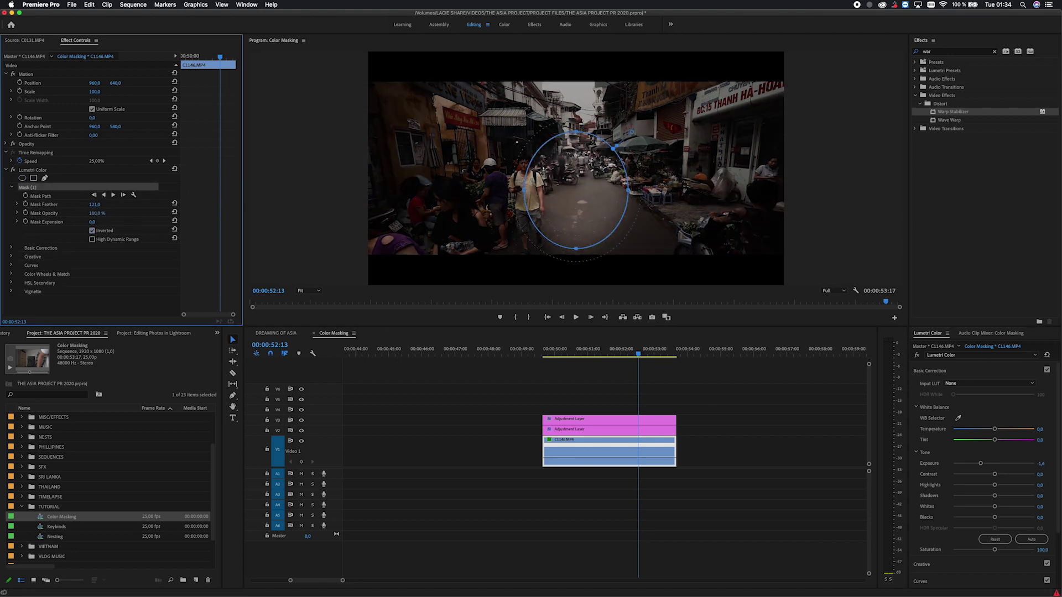
Move and enlarge the ellipse mask around the walking man and the middle of the street, and set the exposure to about -1,0.
left_click_drag(593, 193, 595, 164)
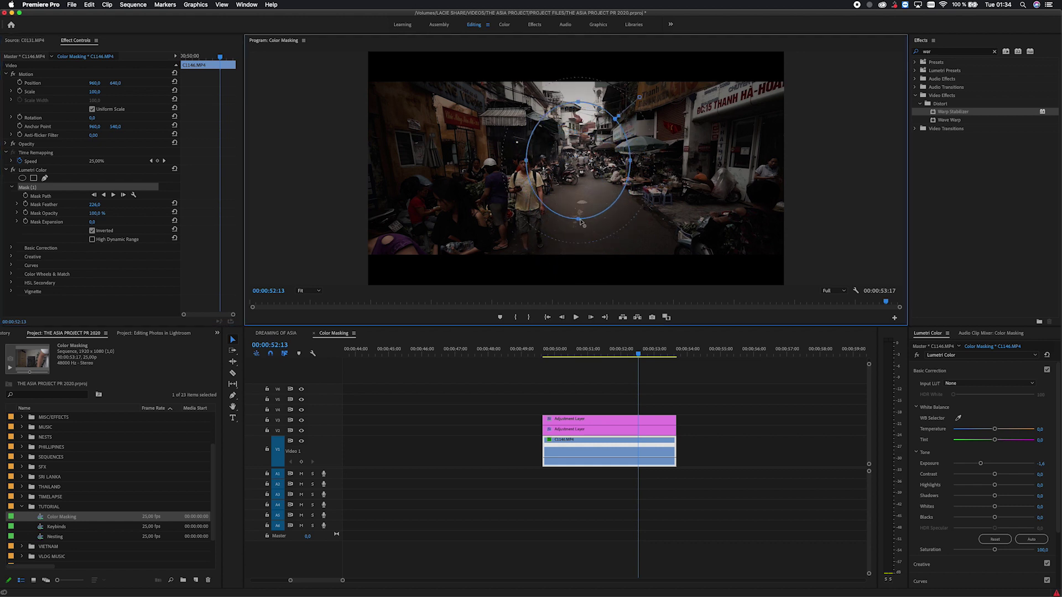
left_click_drag(581, 223, 578, 256)
left_click_drag(527, 179, 496, 179)
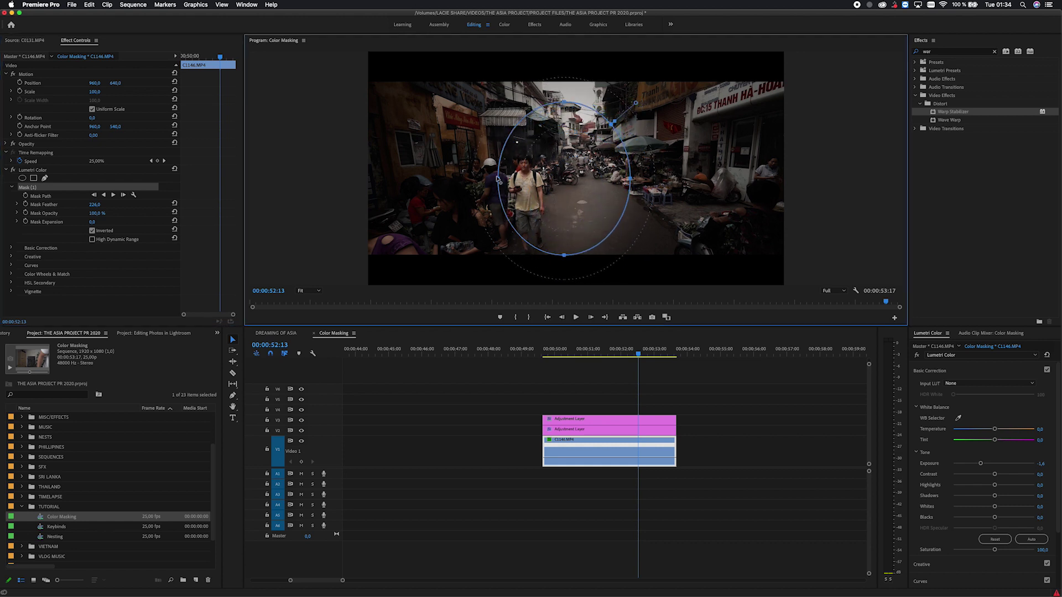
left_click_drag(631, 178, 655, 179)
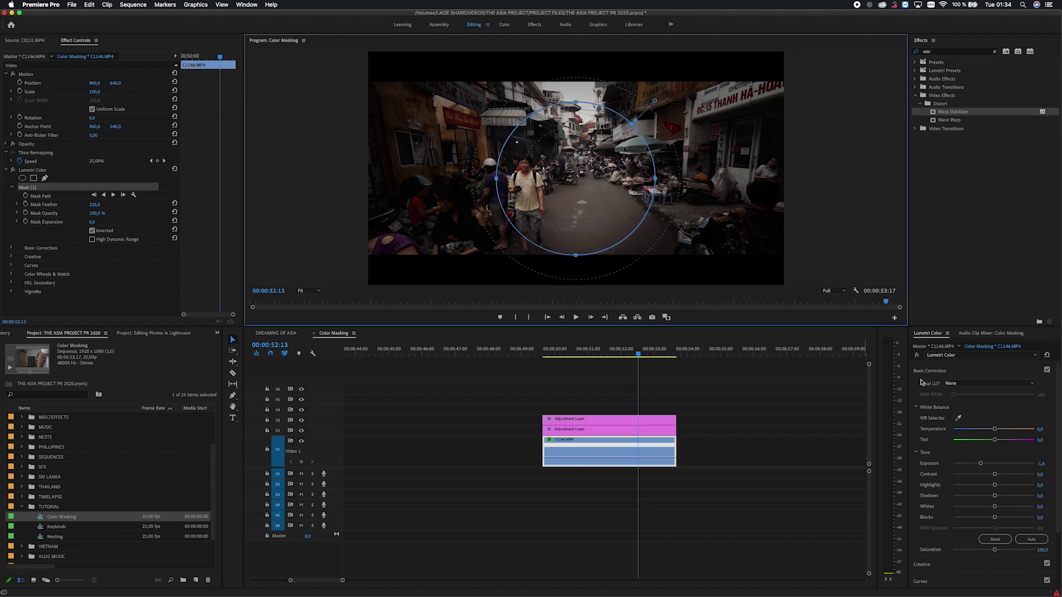
left_click_drag(981, 465, 982, 465)
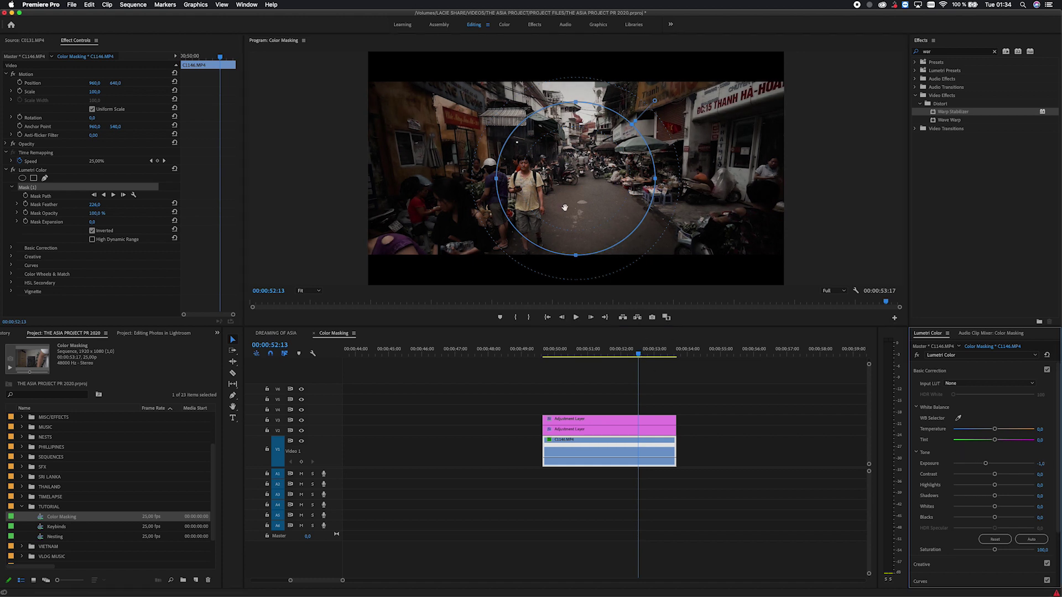
left_click_drag(582, 189, 587, 186)
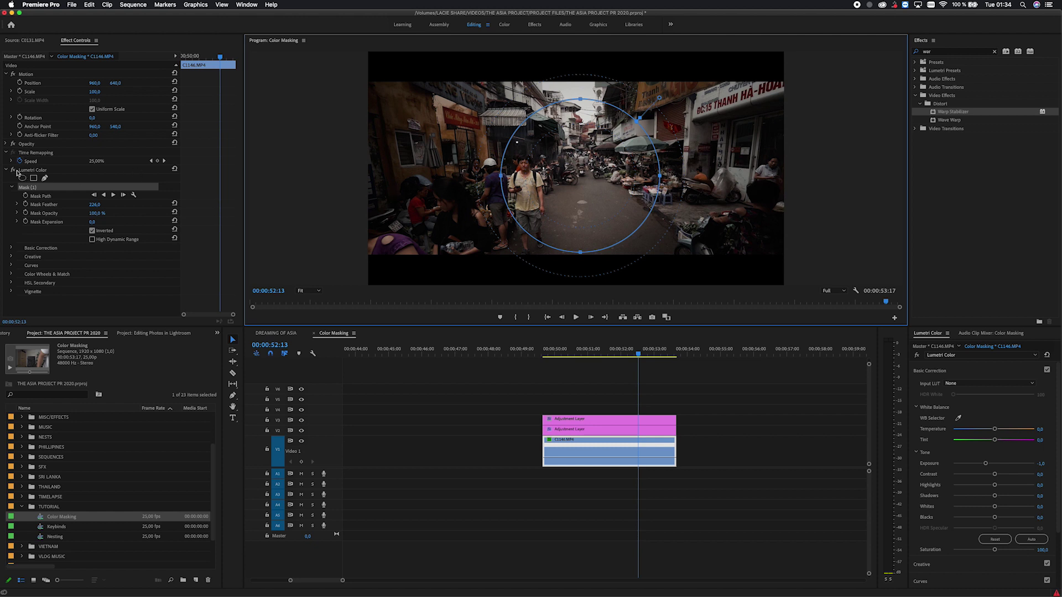
Switch the Lumetri Color effect off and on to compare the masked street grade with the original image.
left_click(14, 170)
left_click(13, 170)
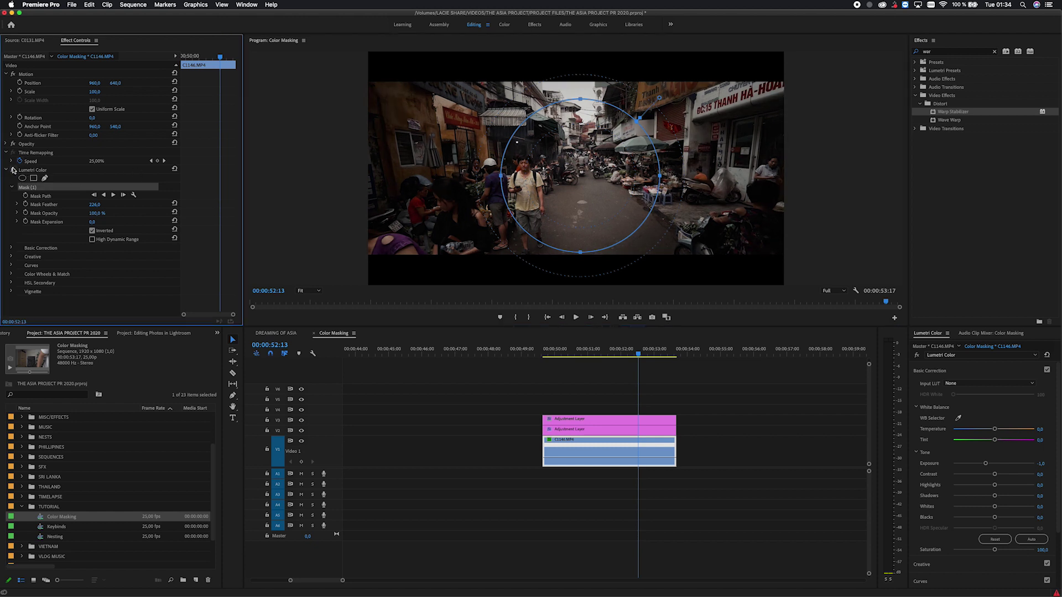
left_click(13, 170)
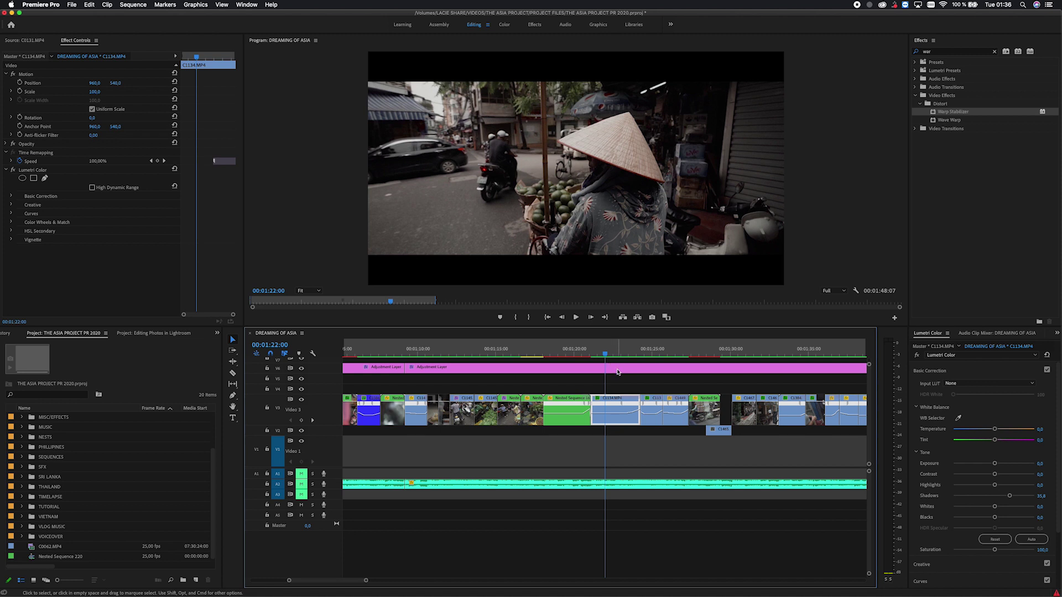
Match the fruit seller clip C1134.MP4 to its source frame at 00:01:22:13 in the DREAMING OF ASIA sequence.
key("=")
key("-")
key("=")
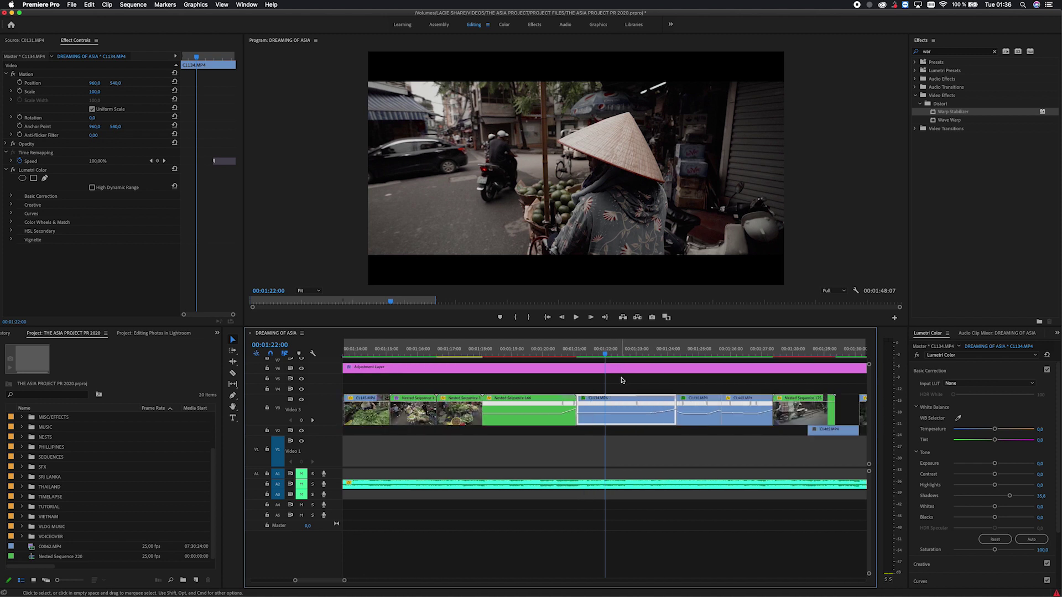
left_click_drag(607, 356, 623, 358)
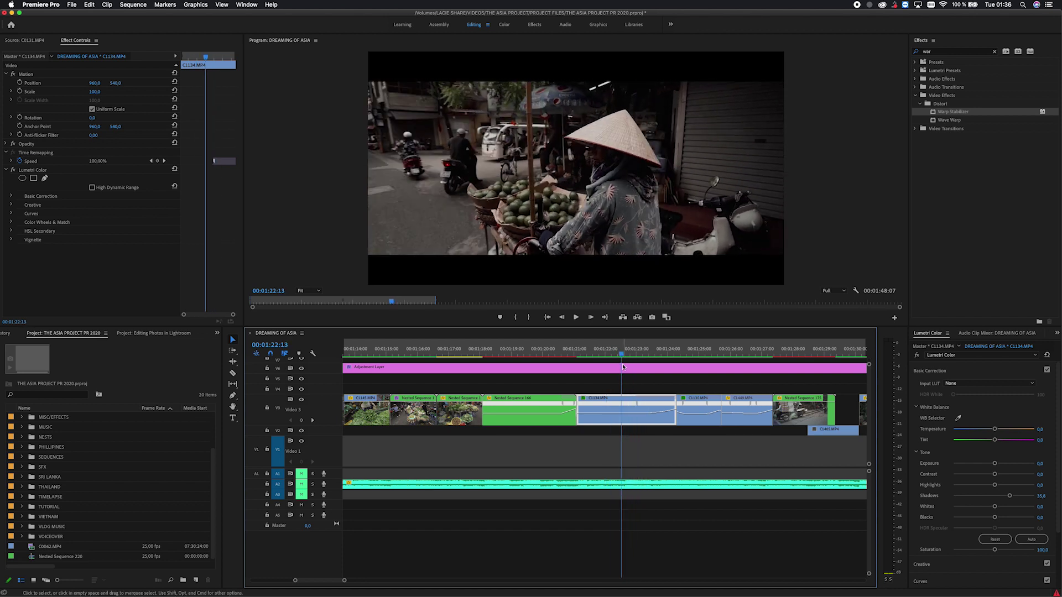
key("minus")
key("minus")
key("minus")
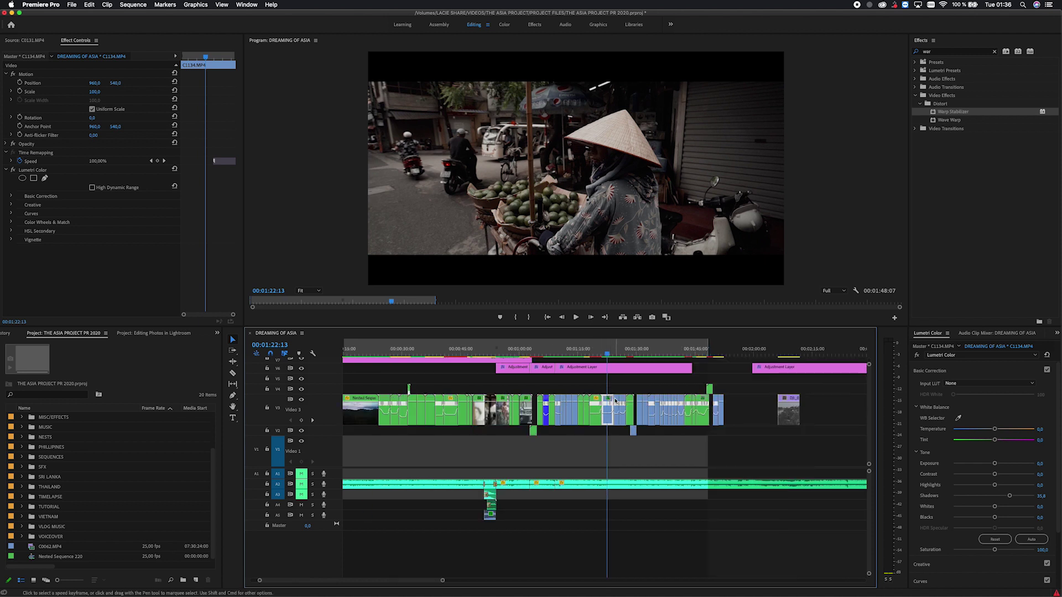
key("equal")
key("equal")
key("equal")
key("equal")
key("minus")
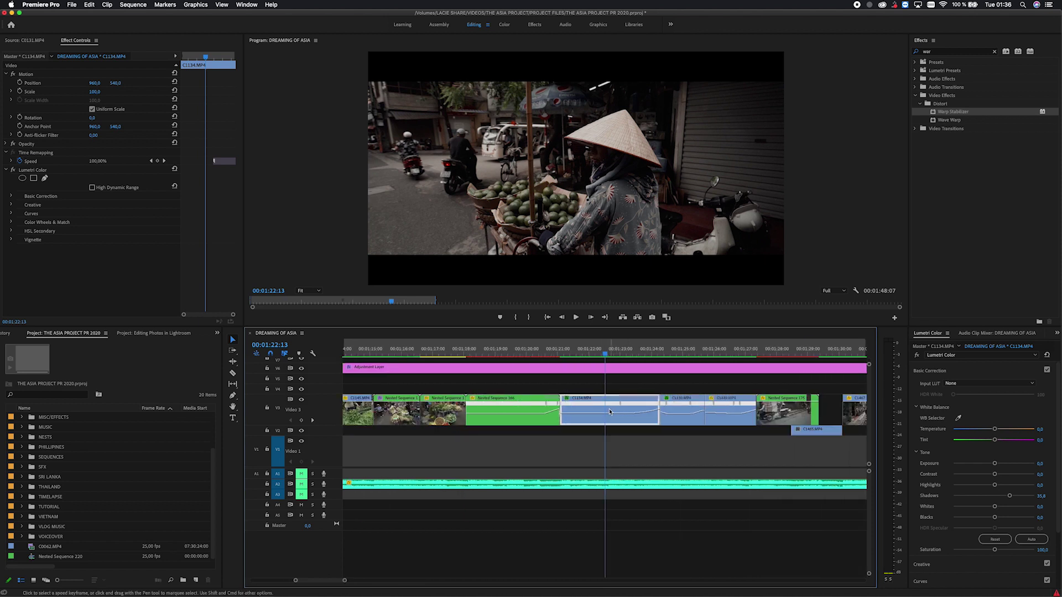
key("minus")
key("equal")
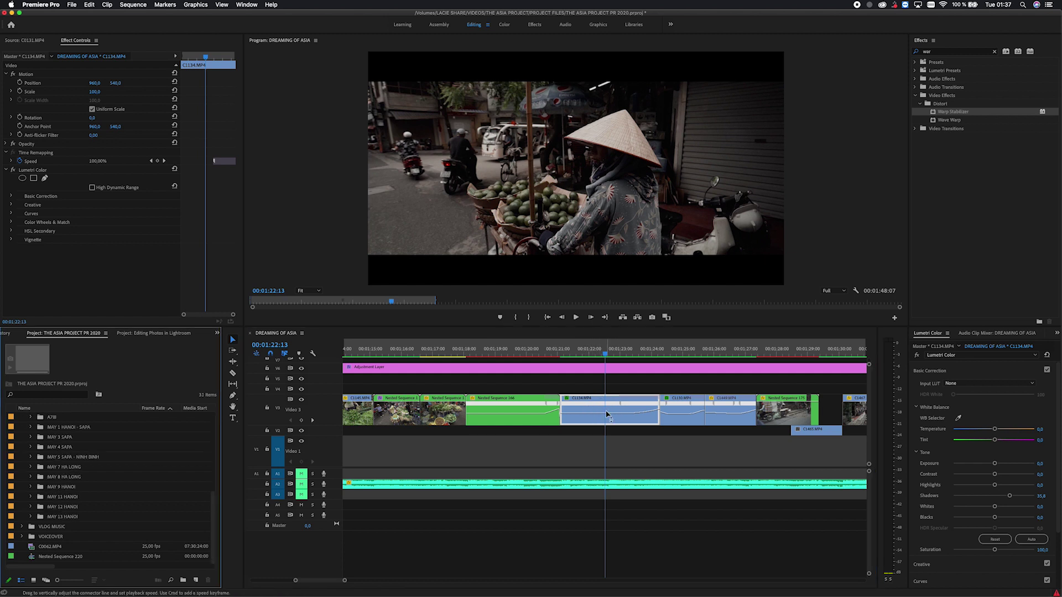
left_click(606, 413)
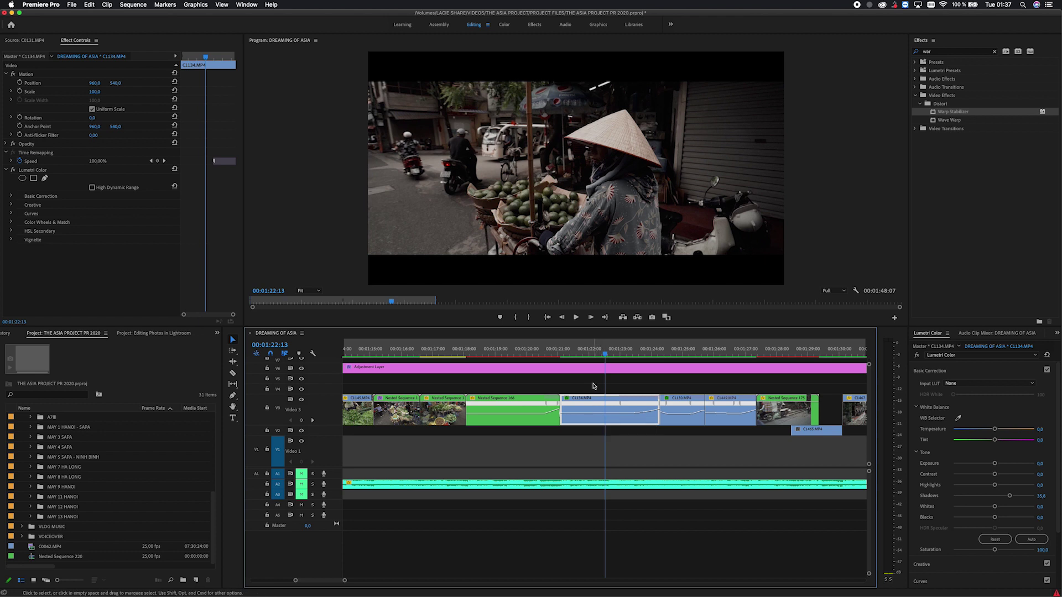
key("f")
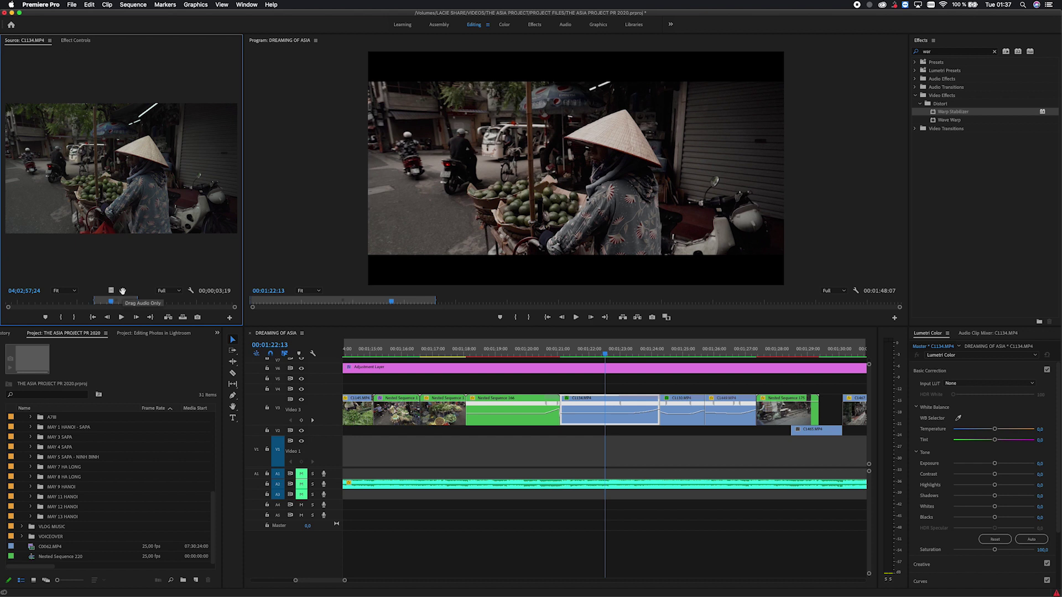
Place only the source clip's audio on track A3, aligned with the start of the fruit seller clip, and play it back.
left_click_drag(122, 289, 372, 366)
left_click_drag(538, 447, 564, 498)
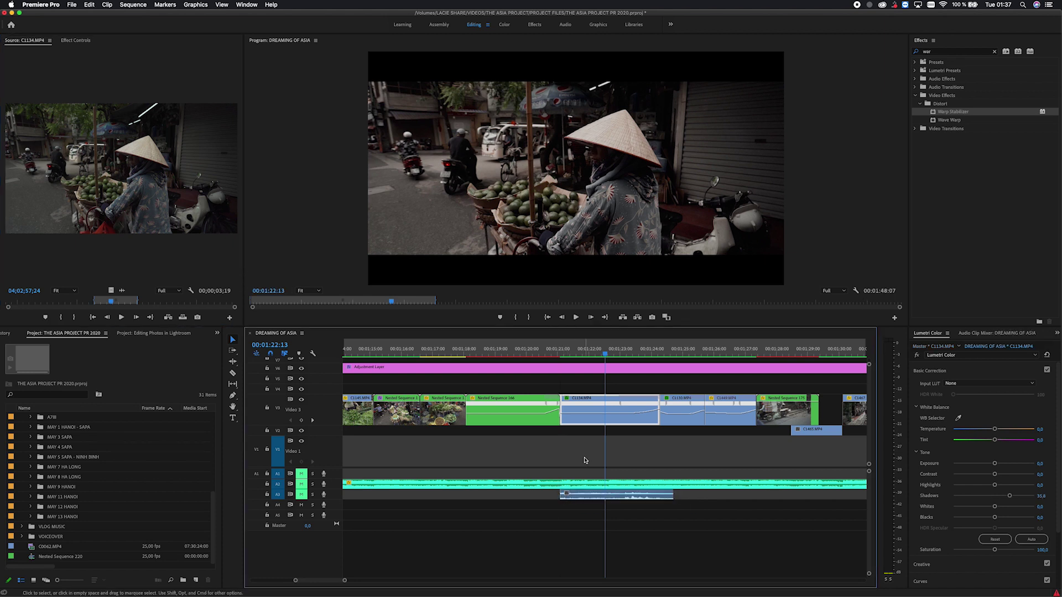
left_click(565, 353)
key("space")
key("space")
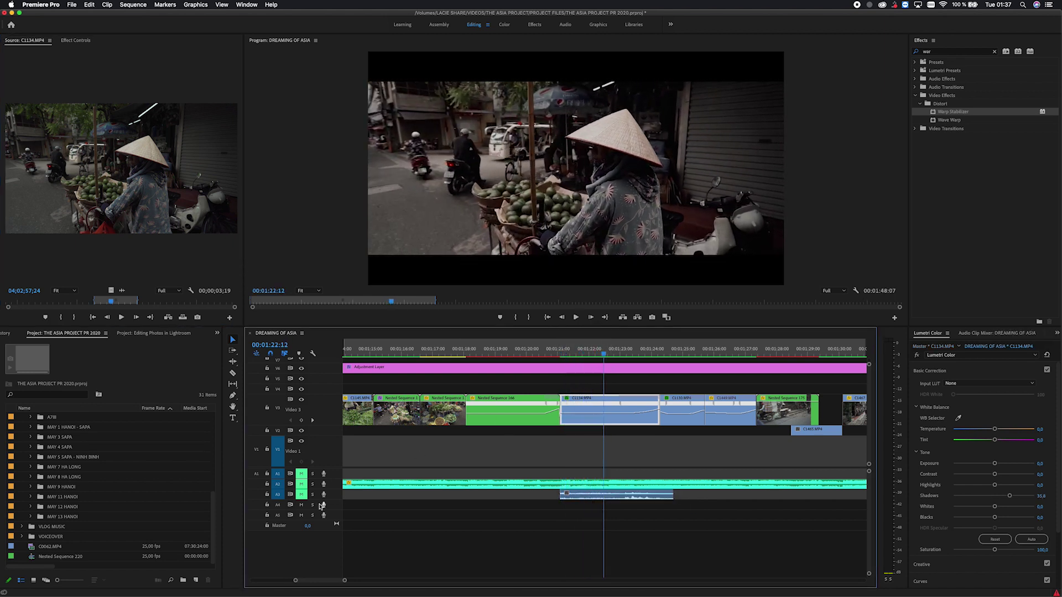
Unmute audio track A3 and play back the fruit seller clip from its start with the added sound.
left_click(301, 494)
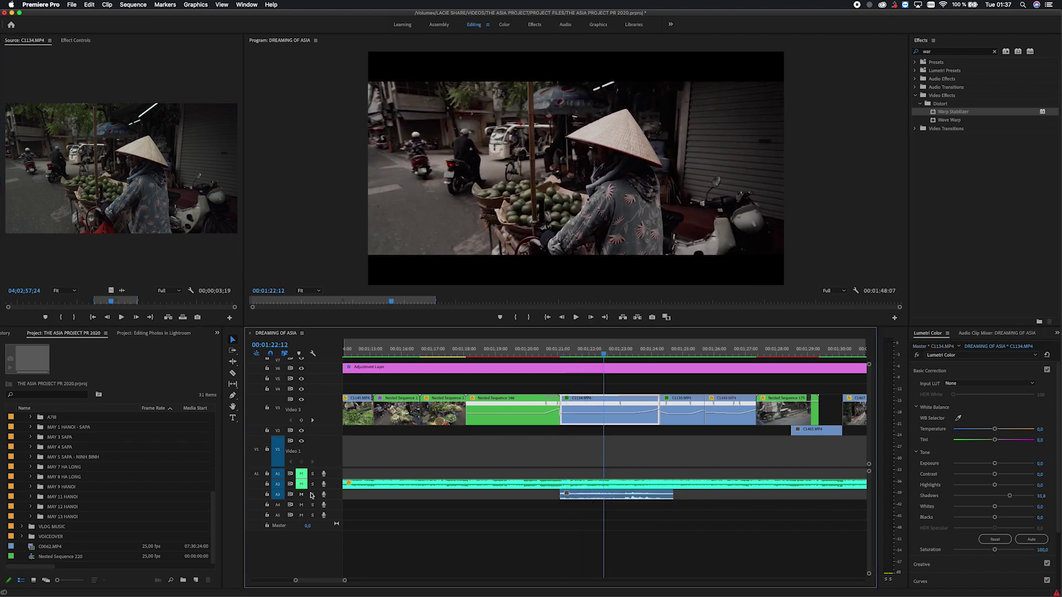
left_click(559, 359)
key("space")
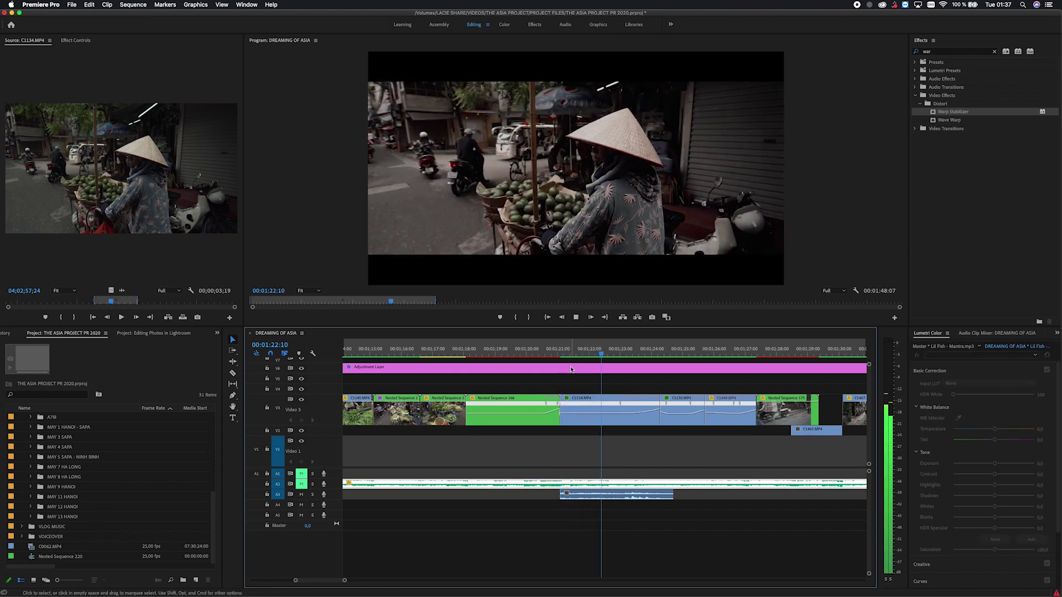